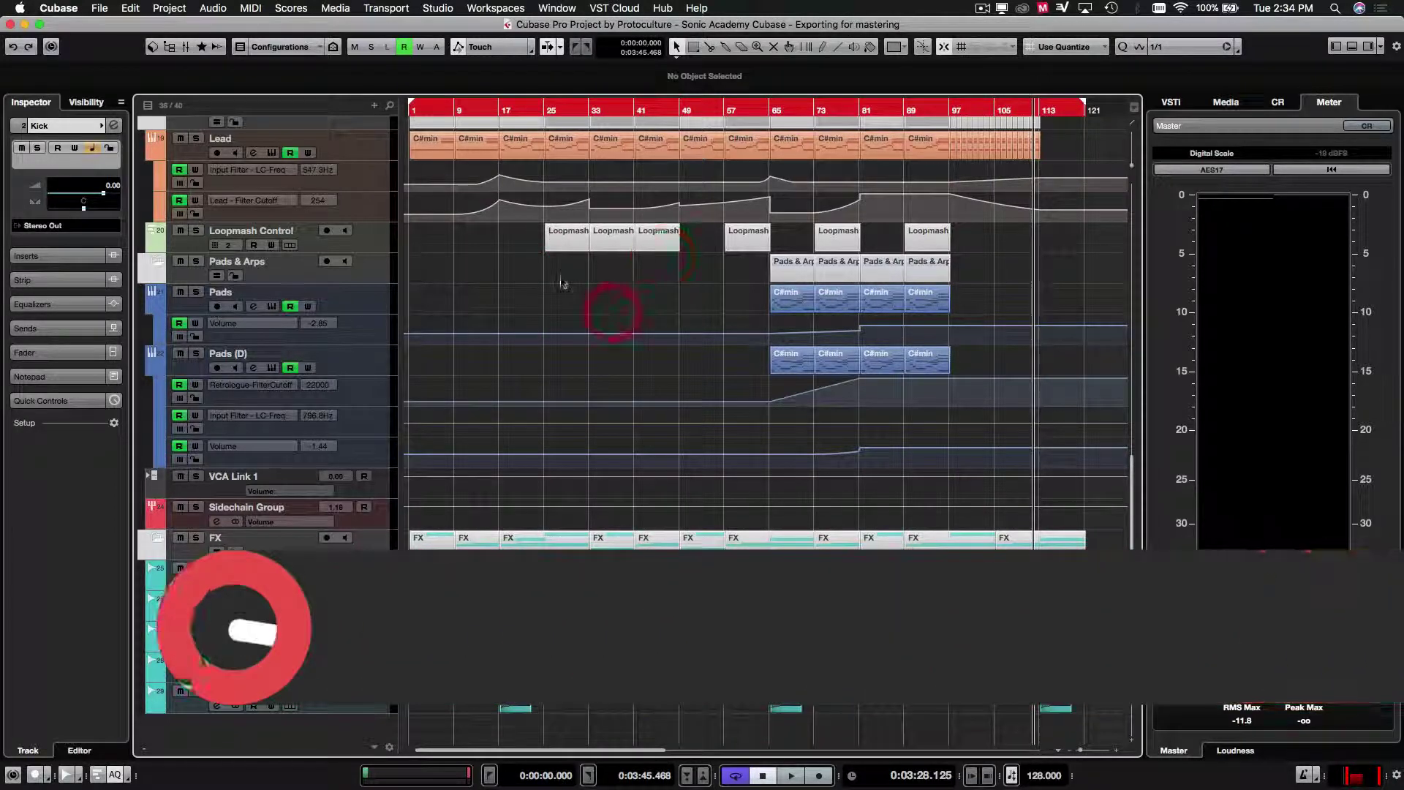
{"action": "key", "text": "h"}
{"action": "key", "text": "g"}
{"action": "key", "text": "g"}
{"action": "scroll", "coordinate": [843, 298], "scroll_direction": "left", "scroll_amount": 5}
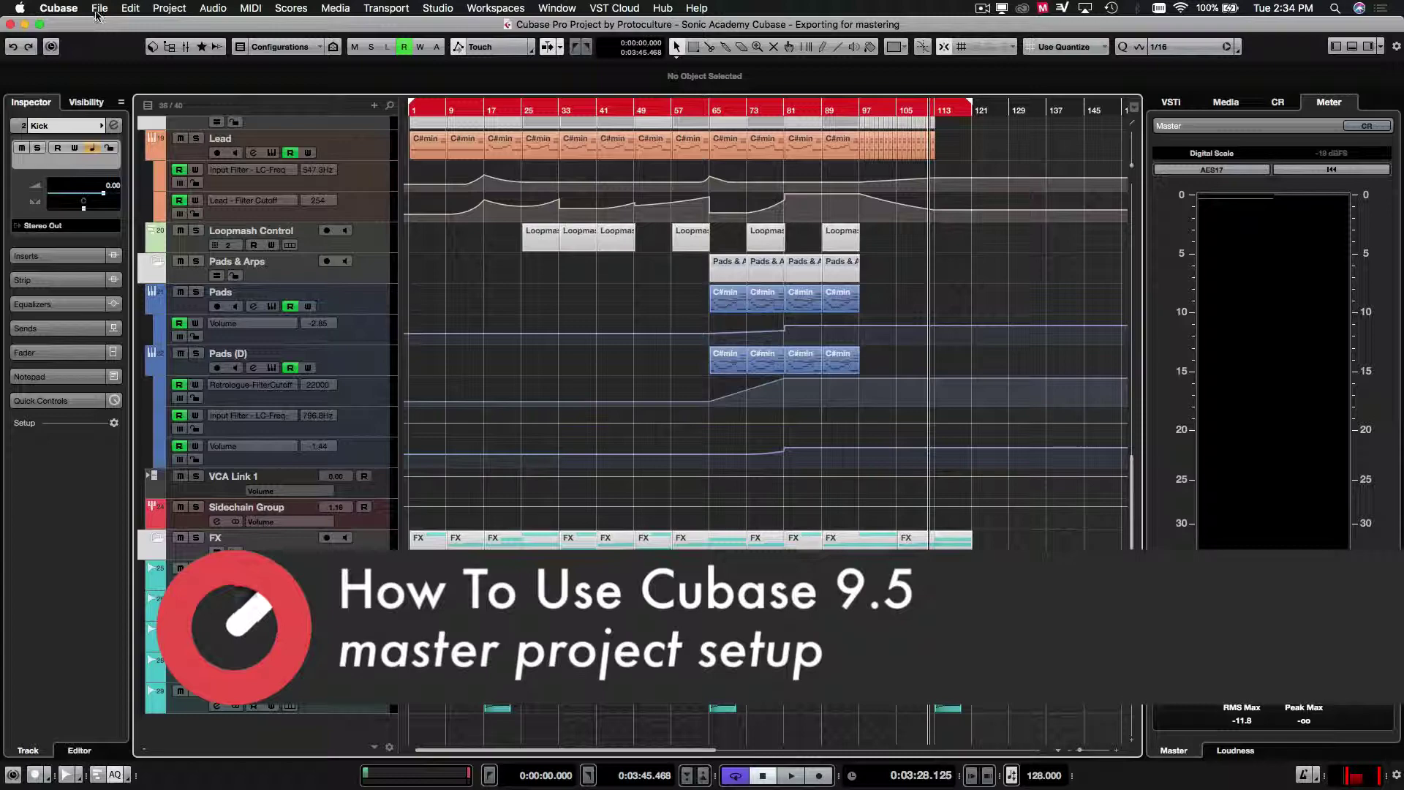
- Create a new empty project in the default project location
{"action": "left_click", "coordinate": [98, 9]}
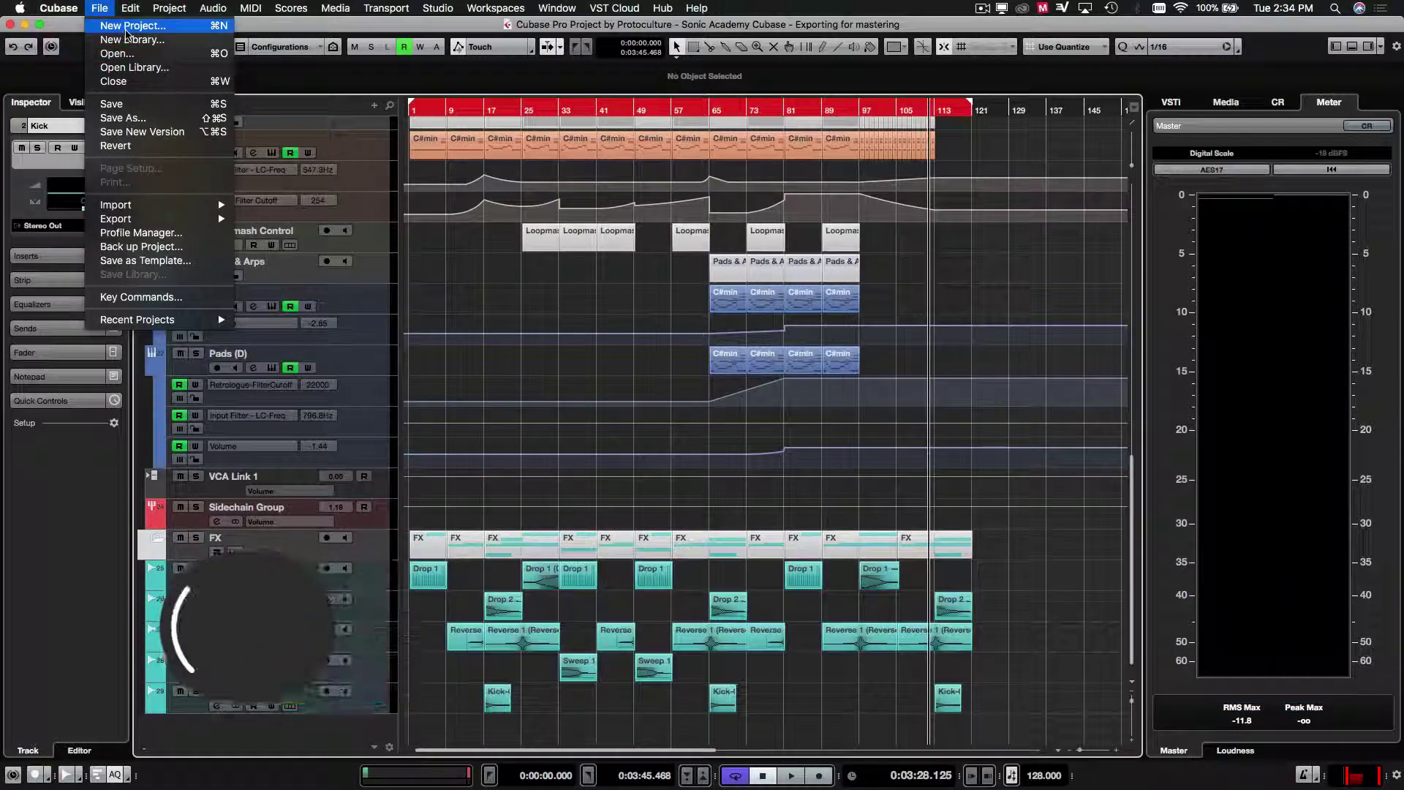
{"action": "left_click", "coordinate": [126, 28]}
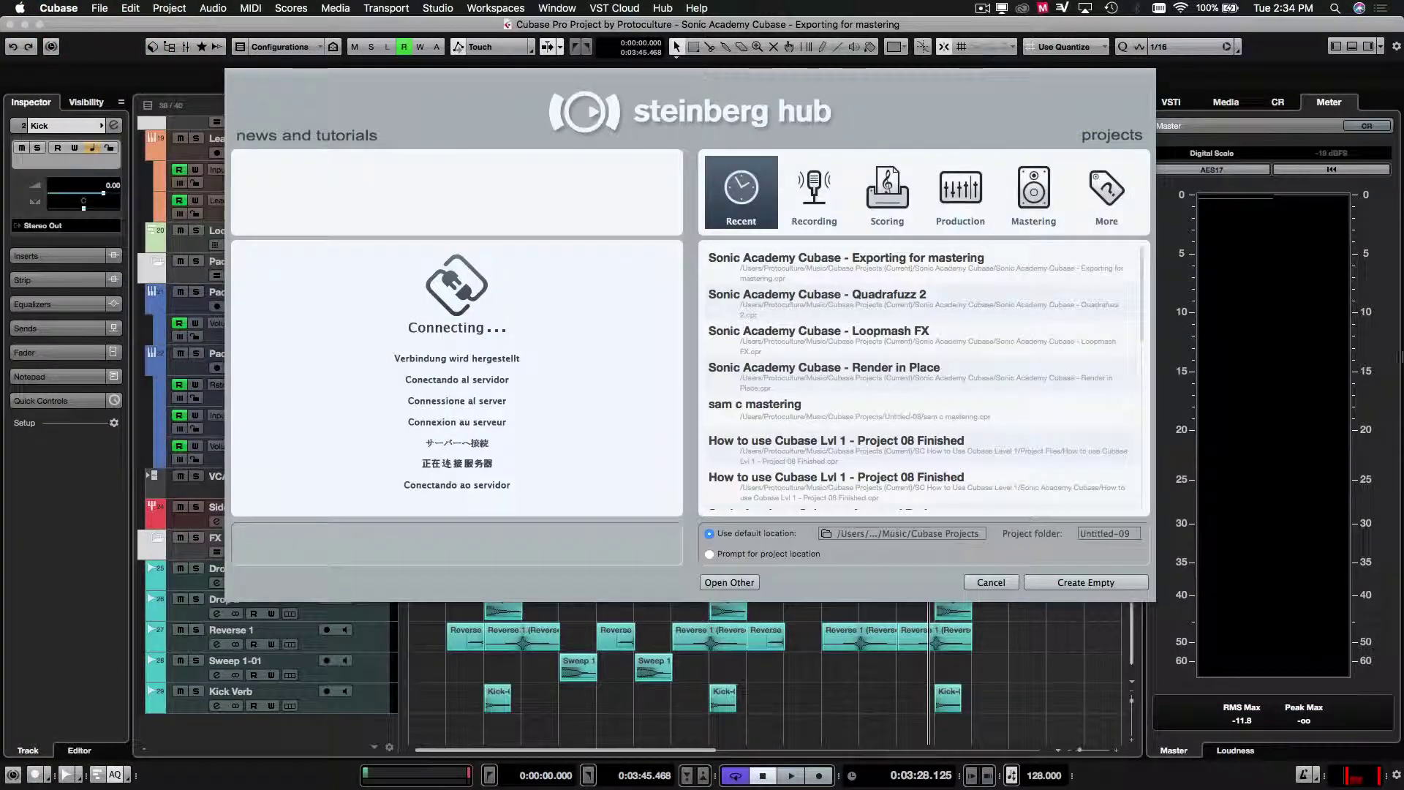
{"action": "left_click", "coordinate": [1103, 196]}
{"action": "left_click", "coordinate": [1031, 194]}
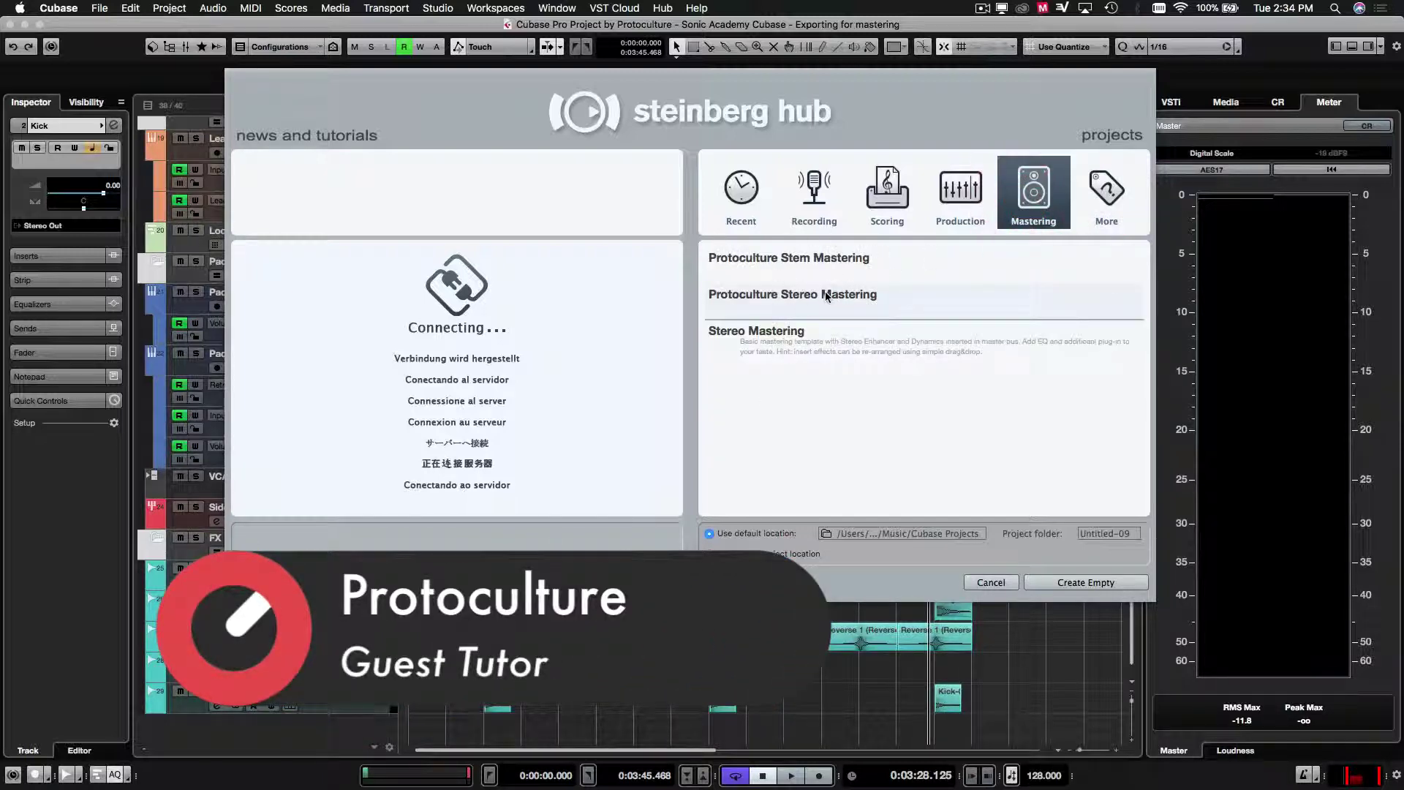
{"action": "left_click", "coordinate": [1112, 192]}
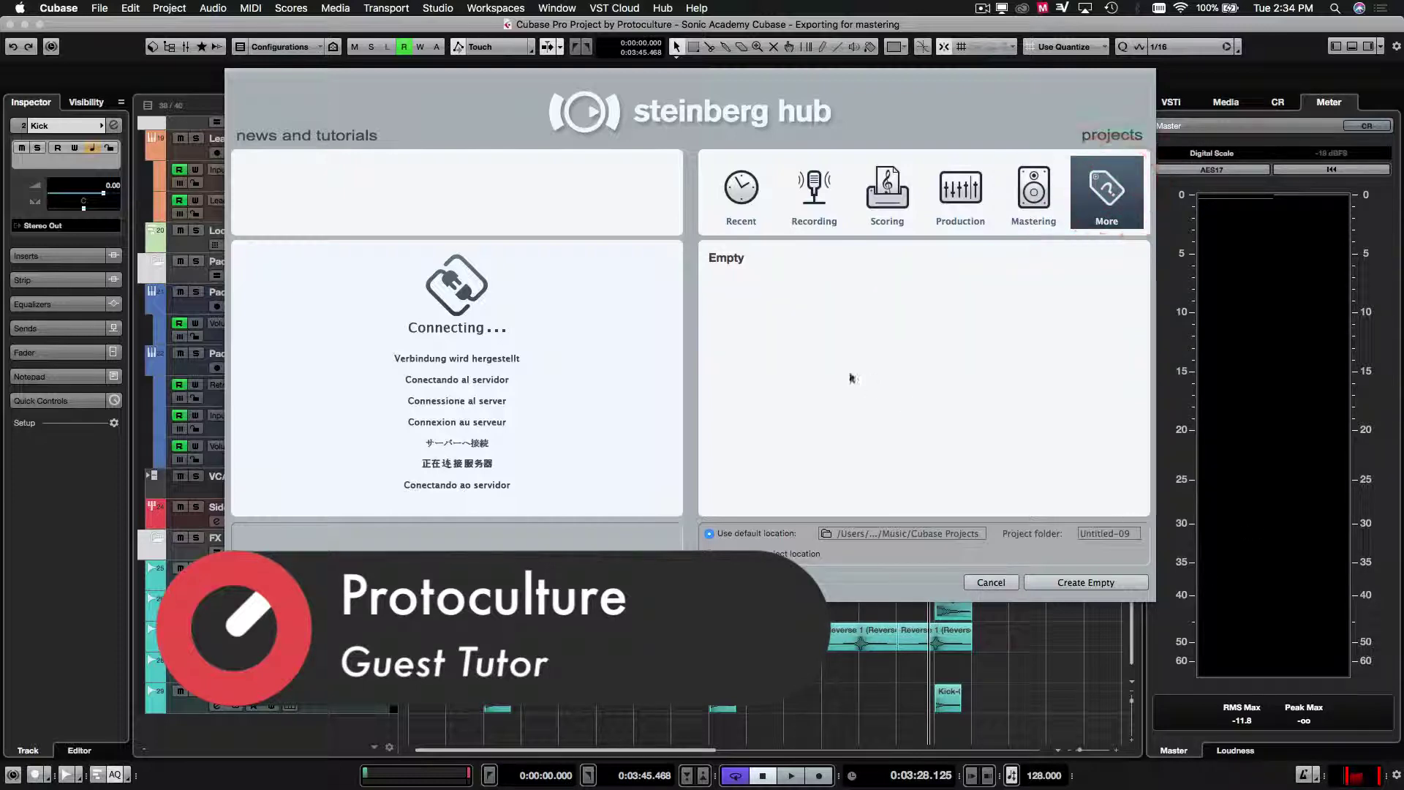
{"action": "left_click", "coordinate": [1056, 583]}
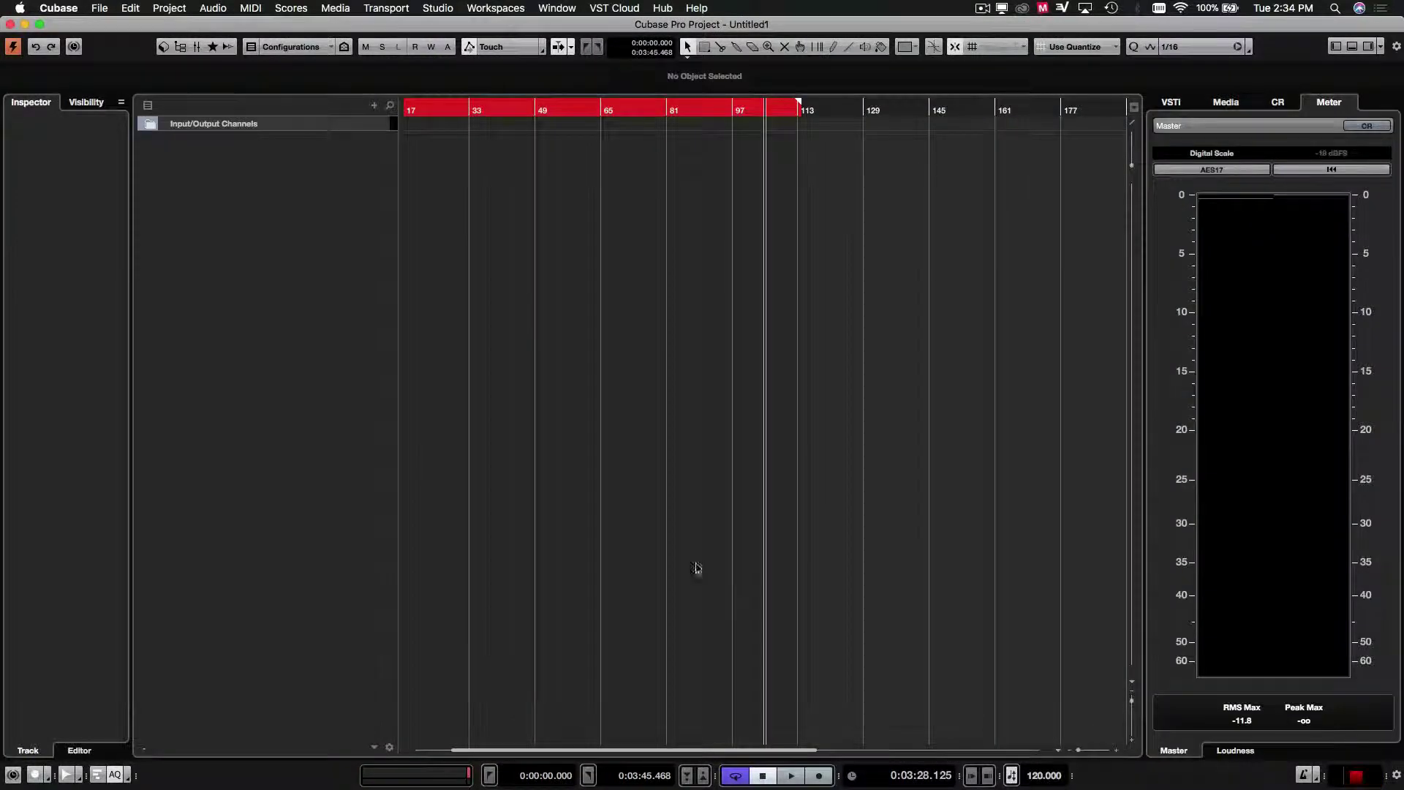
{"action": "left_click", "coordinate": [626, 351]}
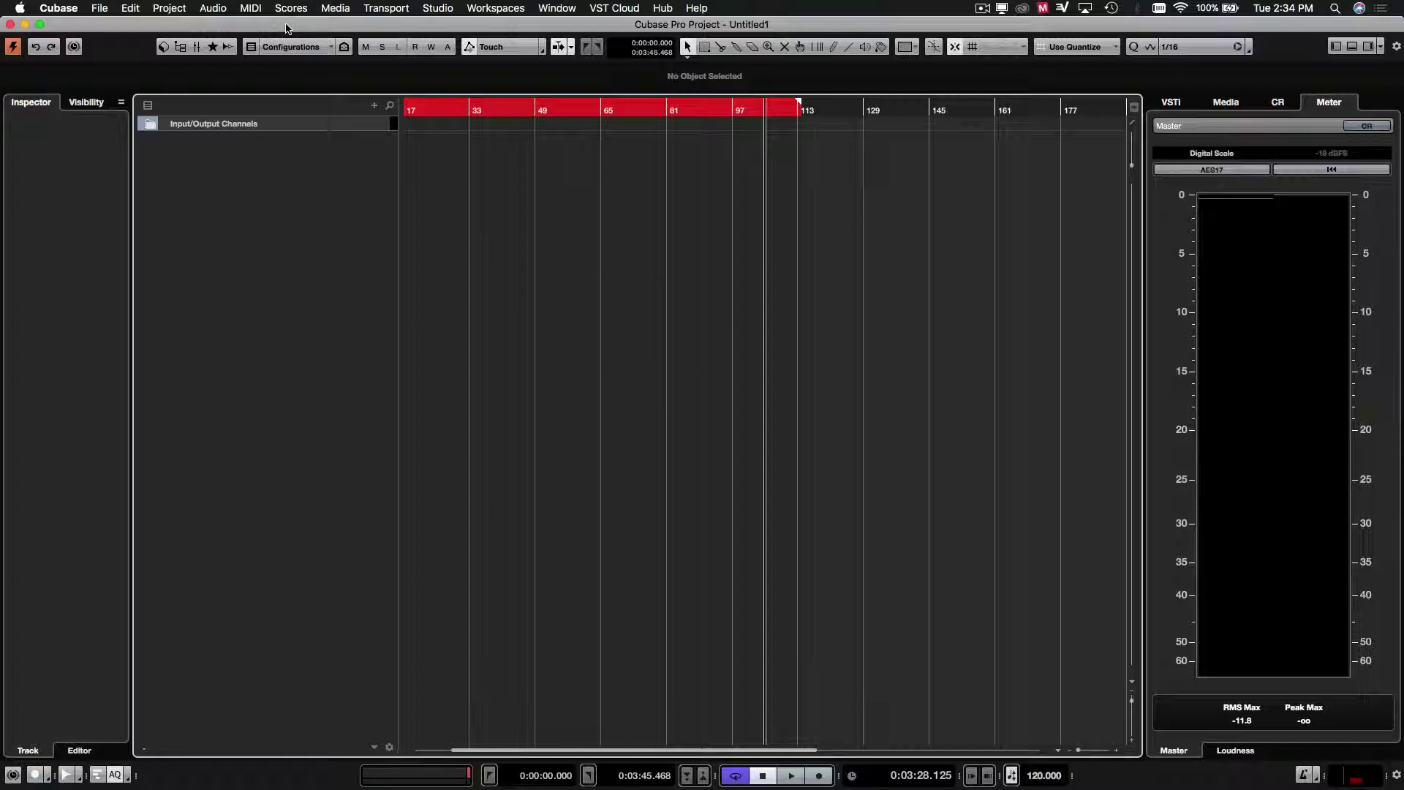
{"action": "right_click", "coordinate": [271, 165]}
{"action": "left_click", "coordinate": [530, 344]}
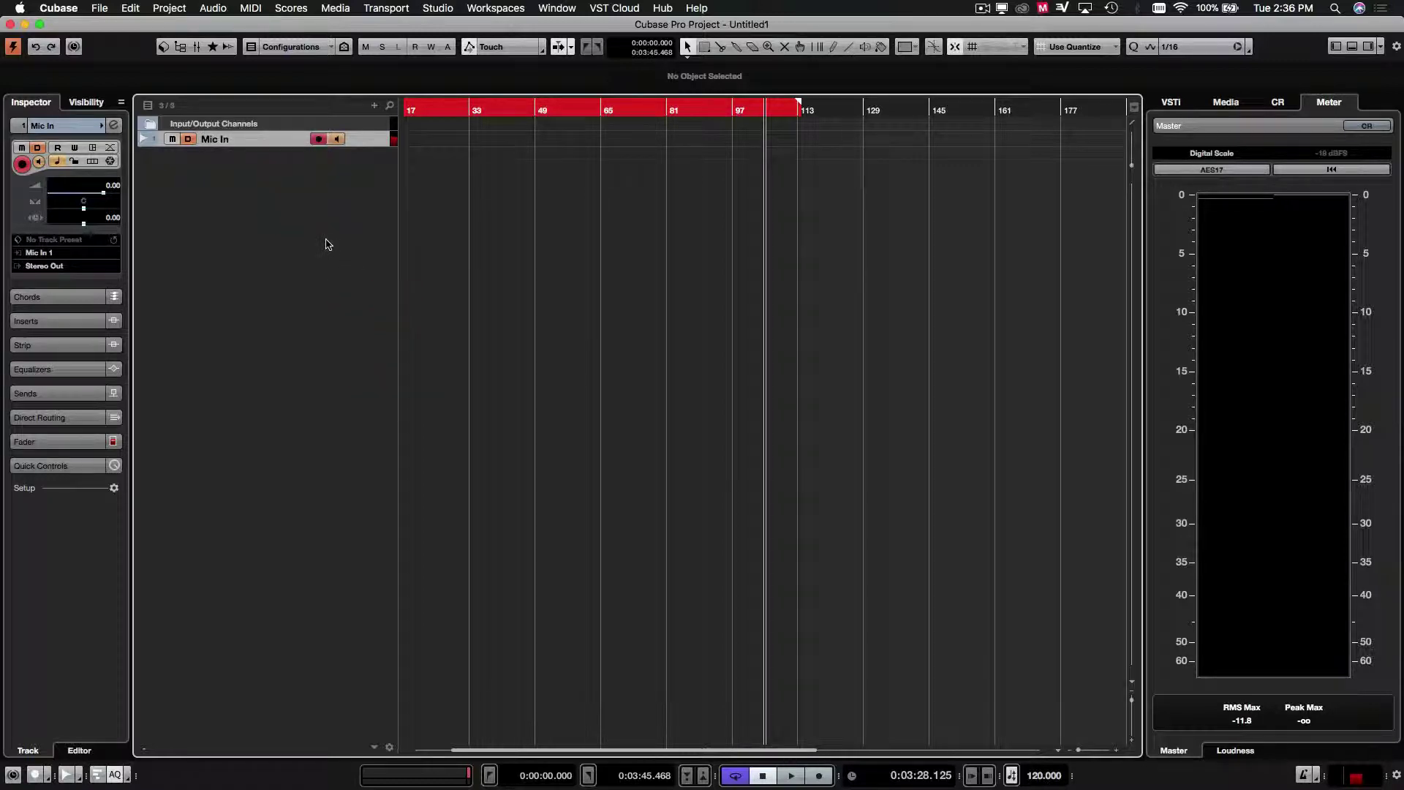
{"action": "left_click", "coordinate": [497, 268]}
{"action": "right_click", "coordinate": [333, 272]}
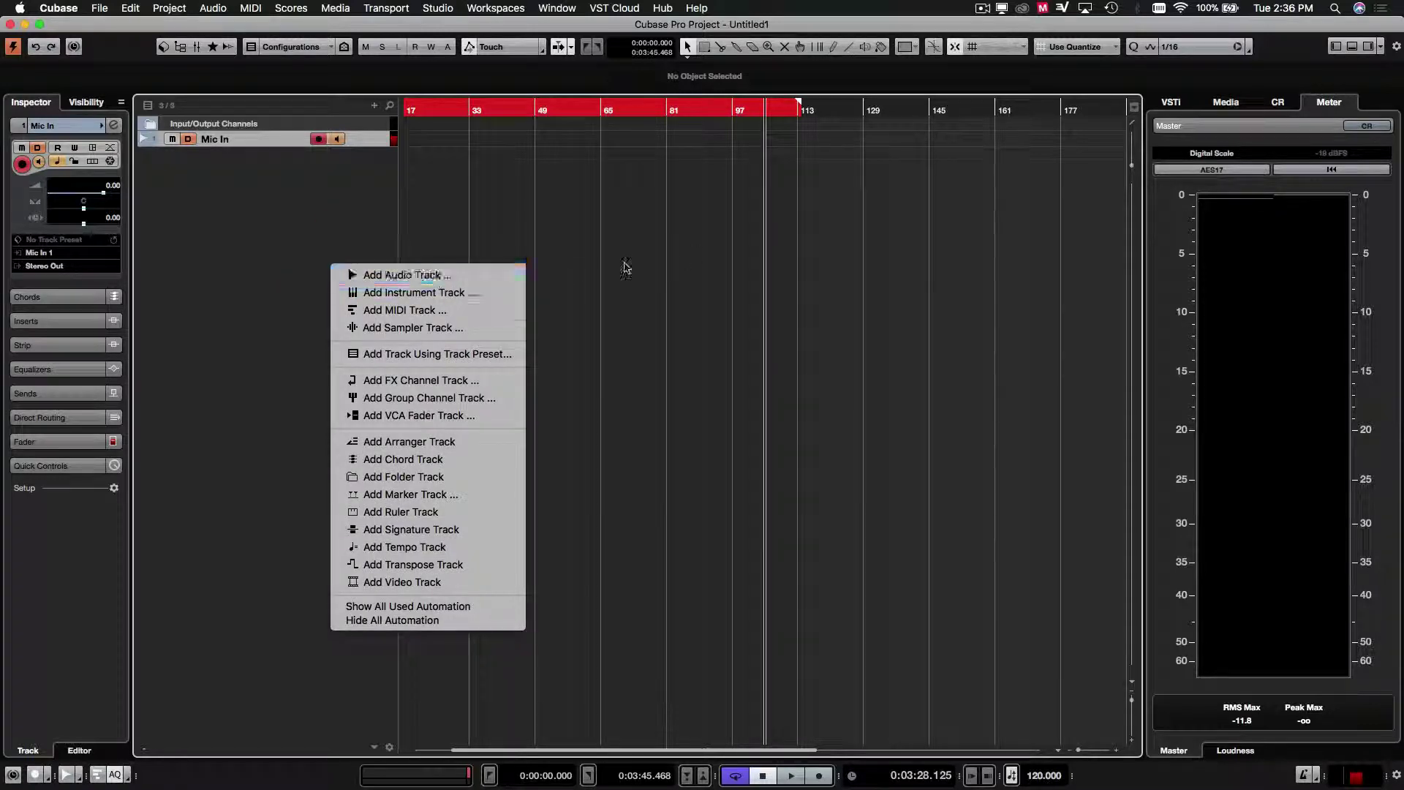
{"action": "left_click", "coordinate": [524, 191]}
- Open the Pool and choose all seven Sonic Academy Demo WAV files from the Rendered Masters folder for import
{"action": "mouse_move", "coordinate": [400, 724]}
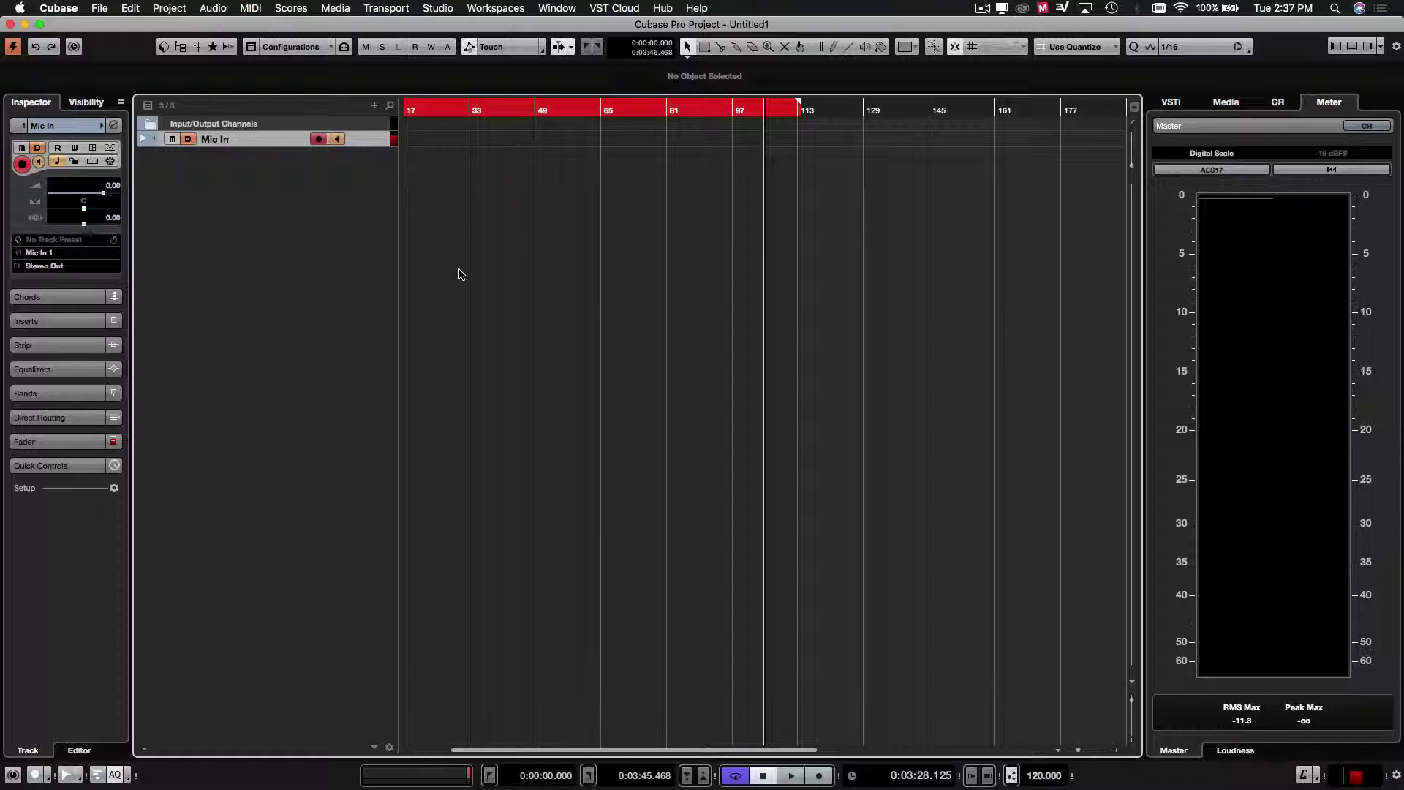
{"action": "key", "text": "super+p"}
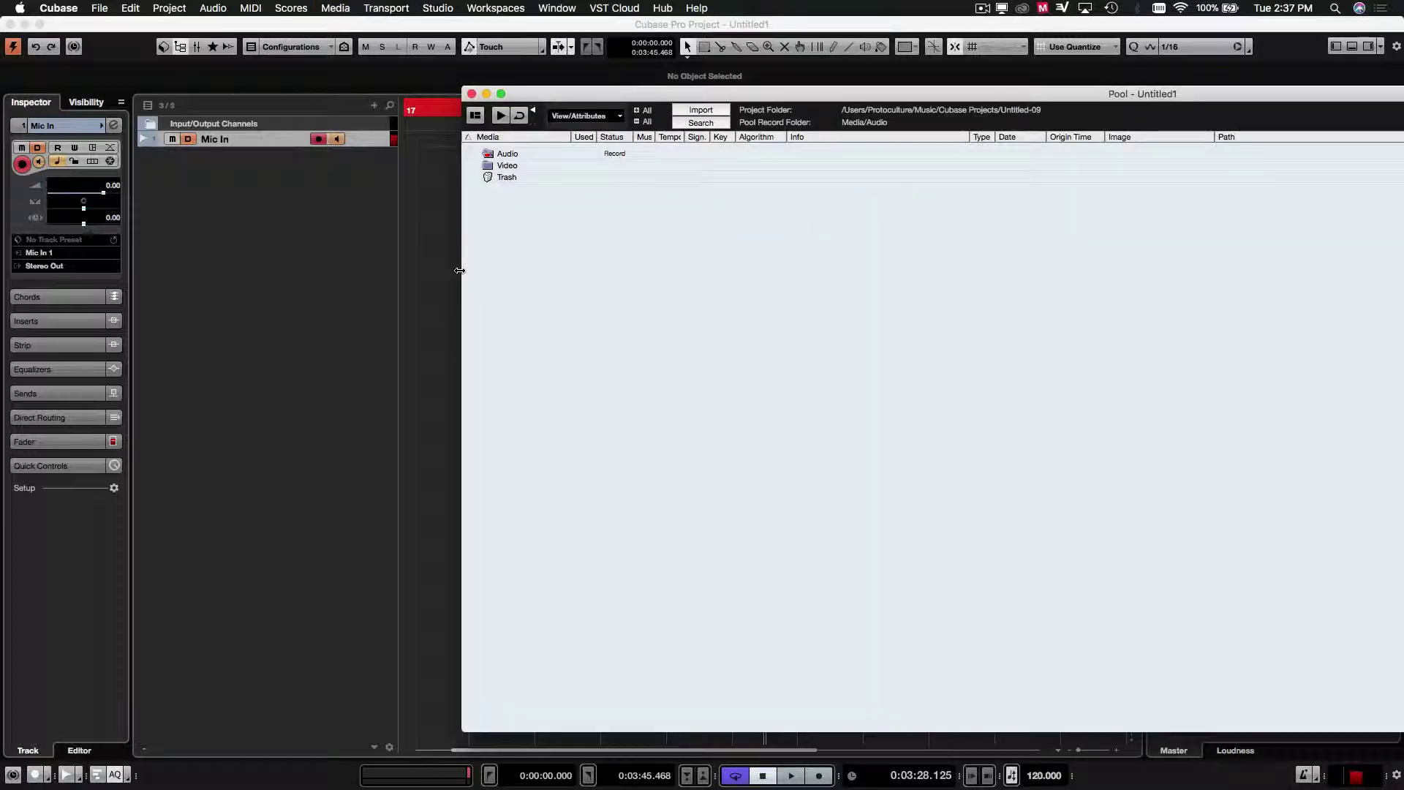
{"action": "left_click", "coordinate": [703, 112]}
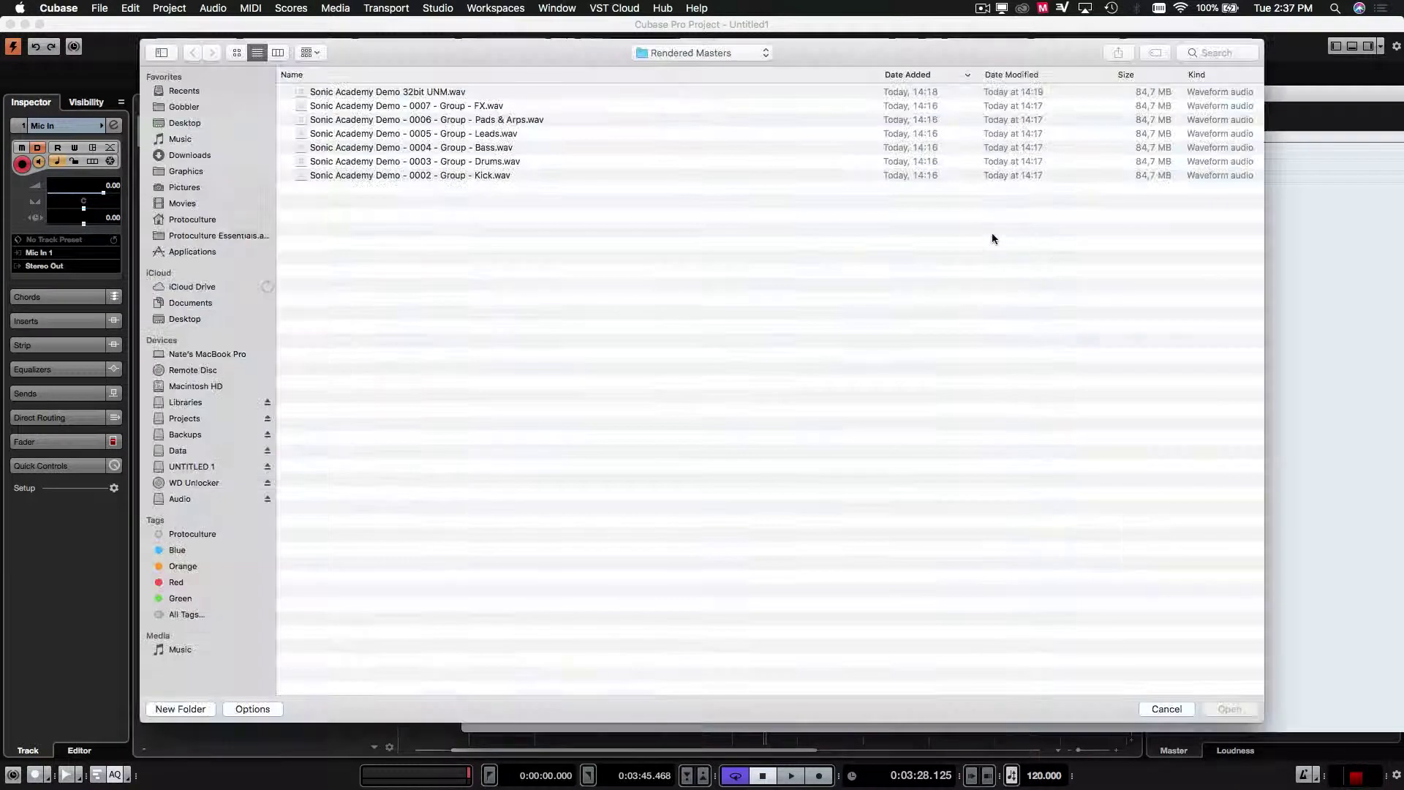
{"action": "left_click_drag", "start_coordinate": [418, 56], "coordinate": [700, 155]}
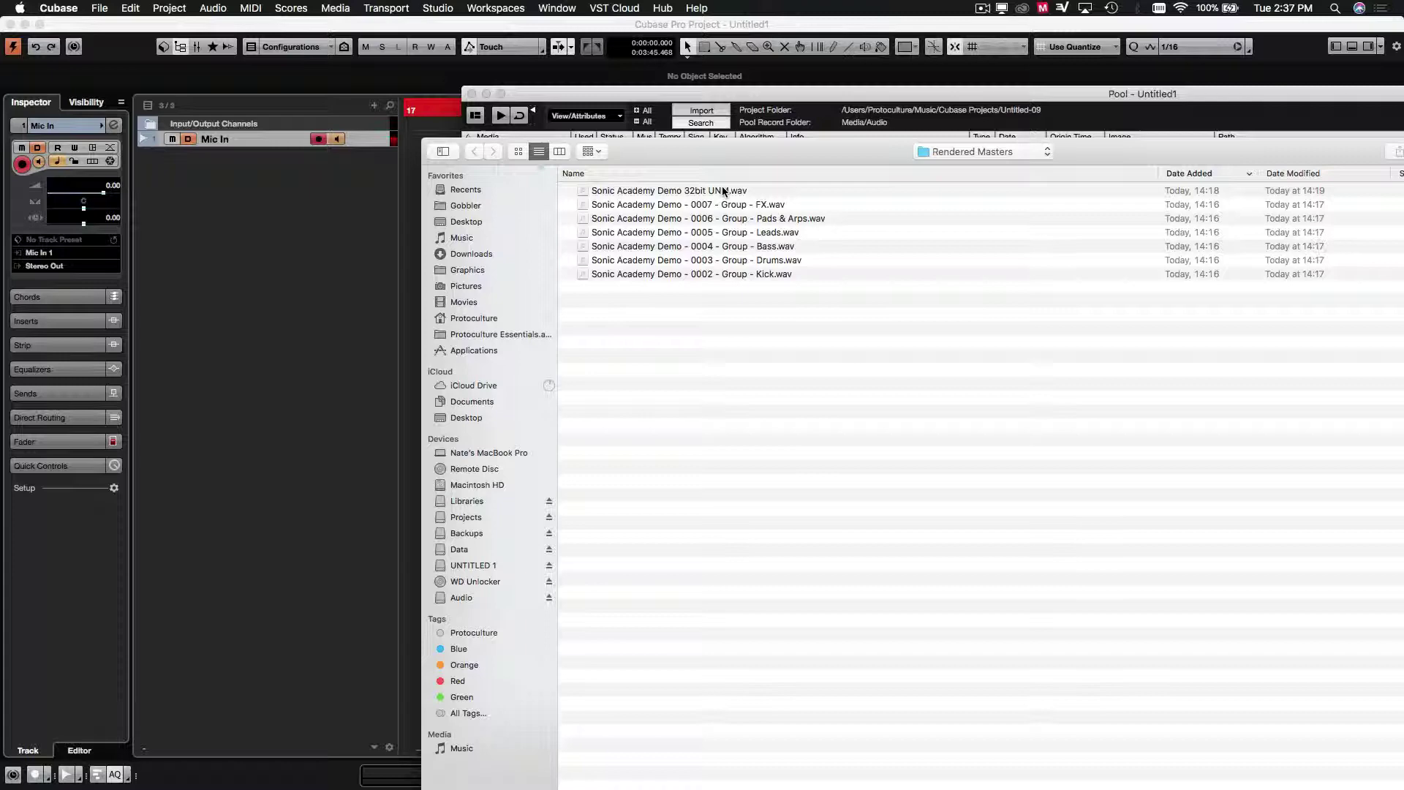
{"action": "left_click", "coordinate": [727, 275]}
{"action": "left_click", "coordinate": [705, 190], "text": "shift"}
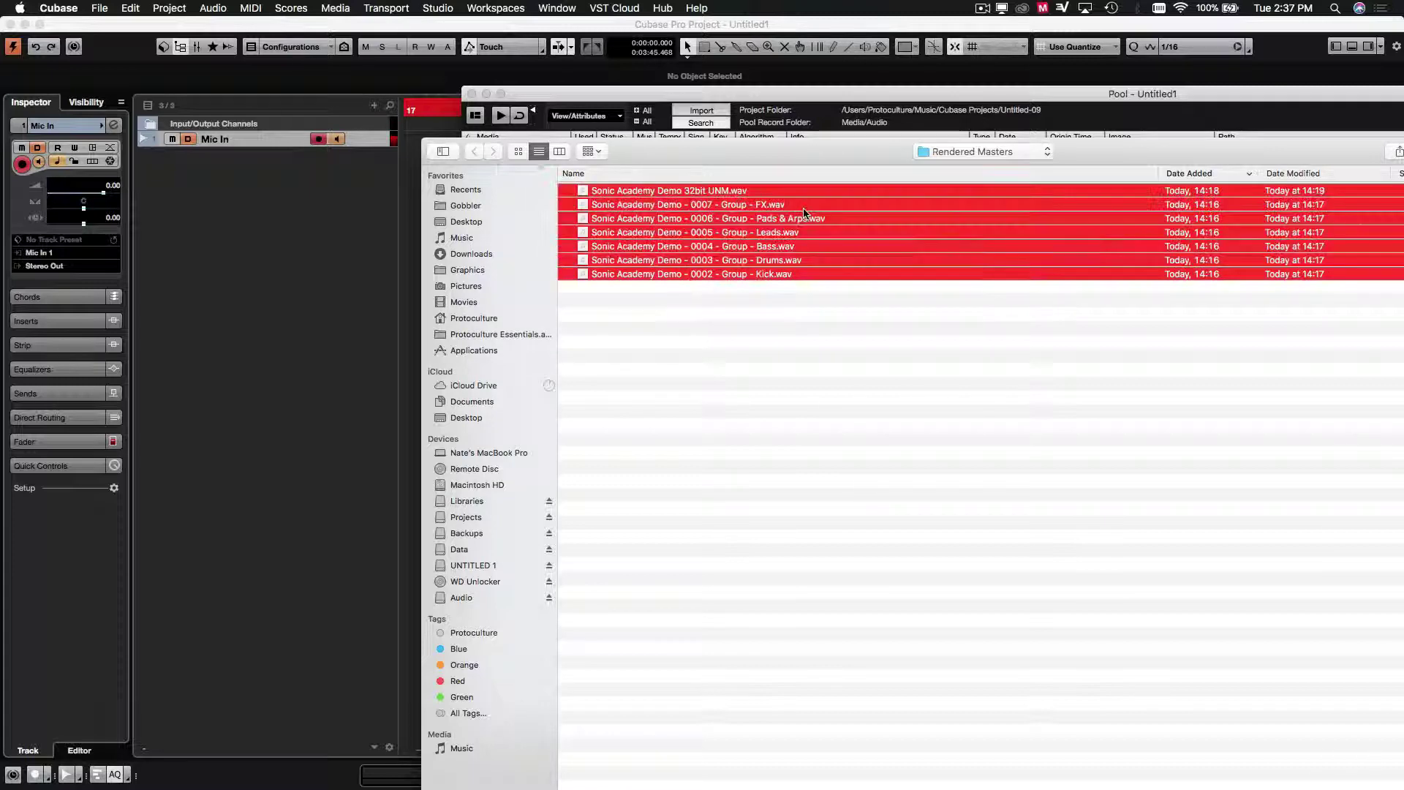
{"action": "left_click_drag", "start_coordinate": [791, 158], "coordinate": [555, 60]}
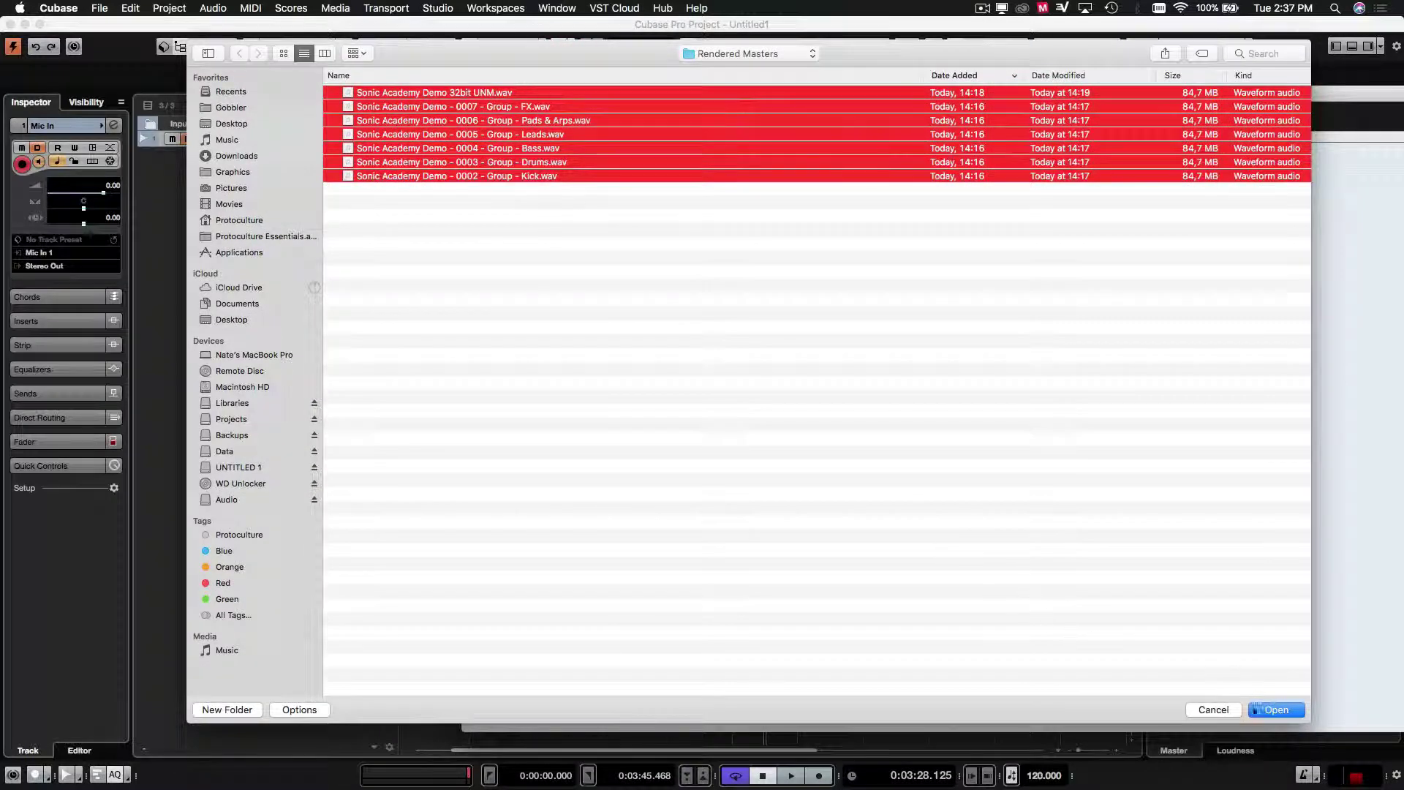
{"action": "left_click", "coordinate": [1276, 710]}
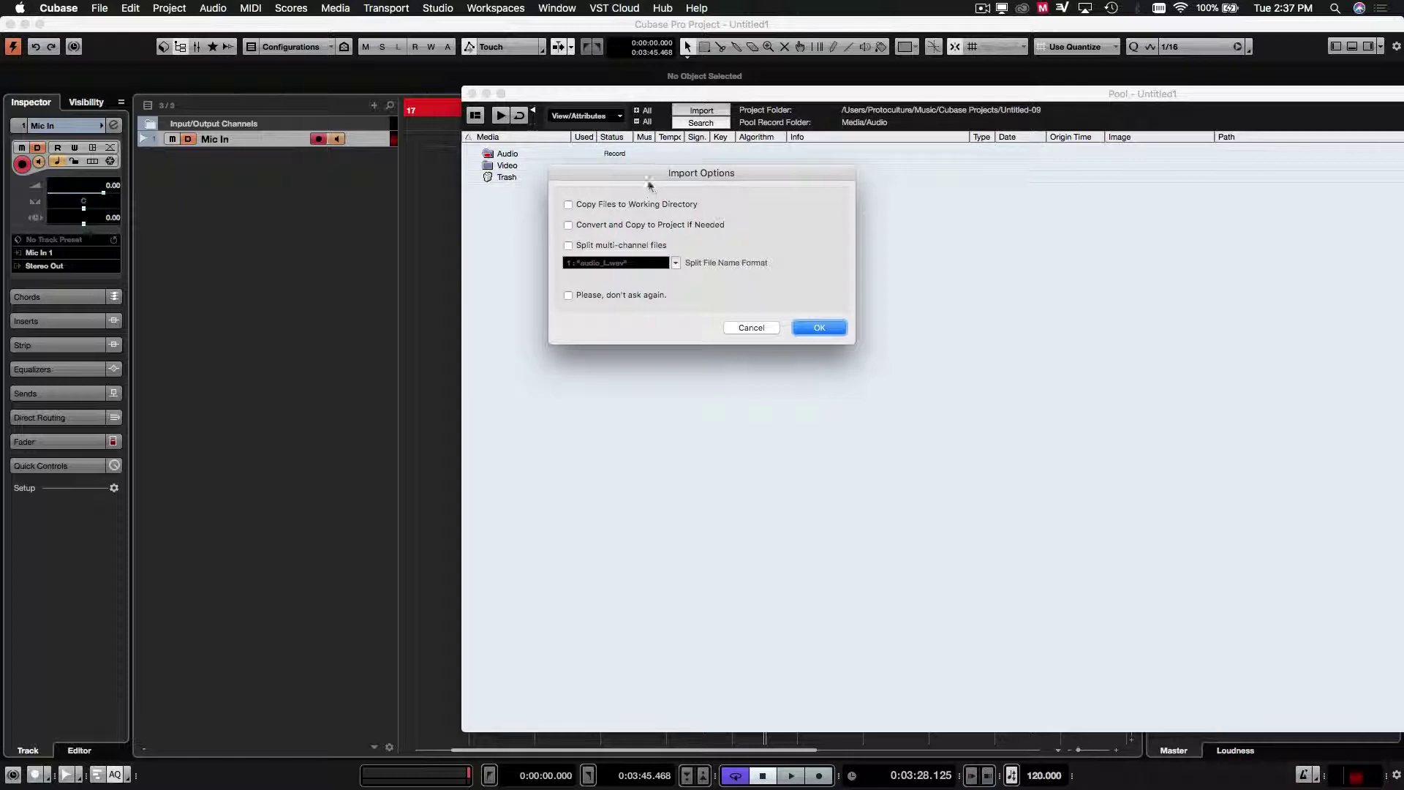
- Import the chosen files with copying to the working directory, conversion and multi-channel splitting all left off
{"action": "left_click_drag", "start_coordinate": [642, 175], "coordinate": [671, 228]}
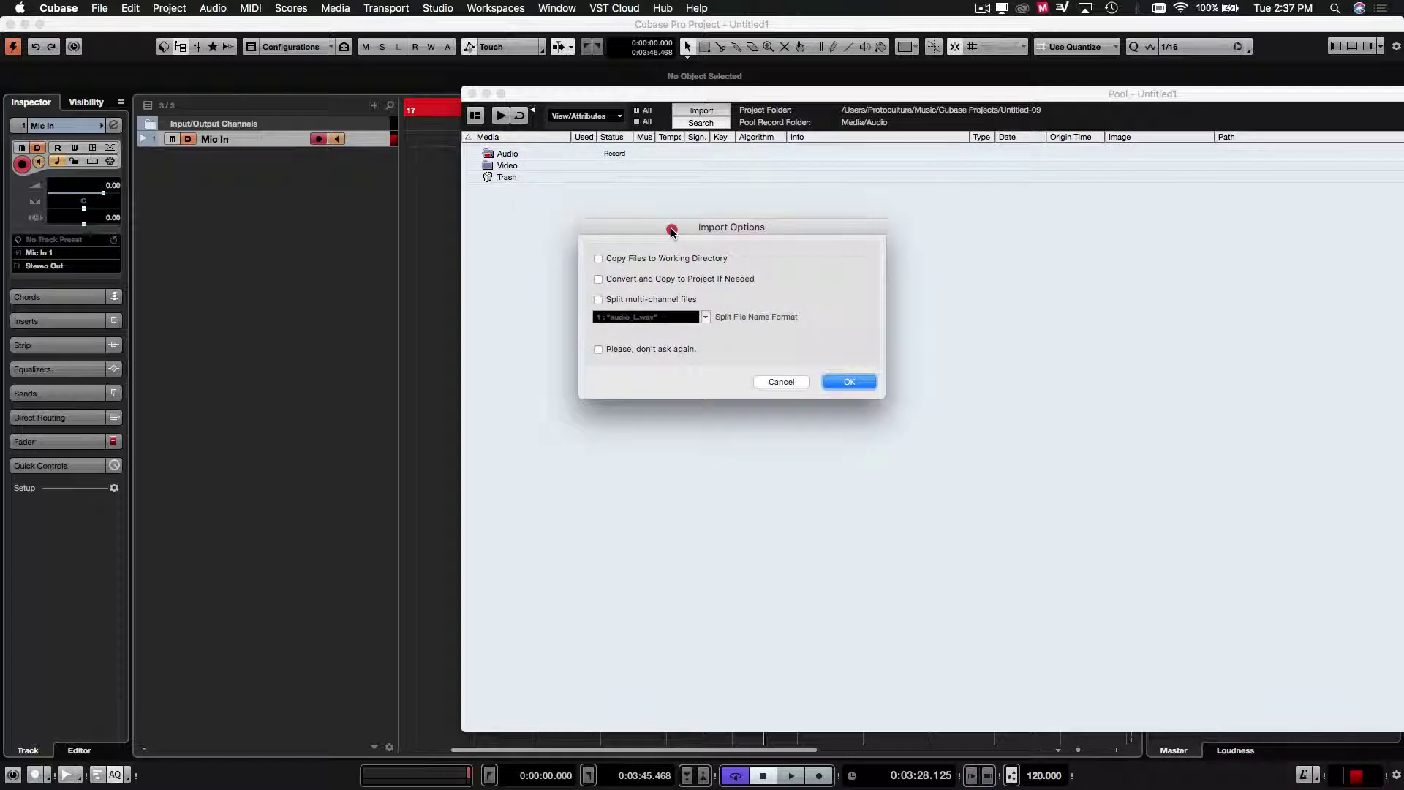
{"action": "left_click", "coordinate": [598, 261]}
{"action": "left_click_drag", "start_coordinate": [557, 233], "coordinate": [624, 241]}
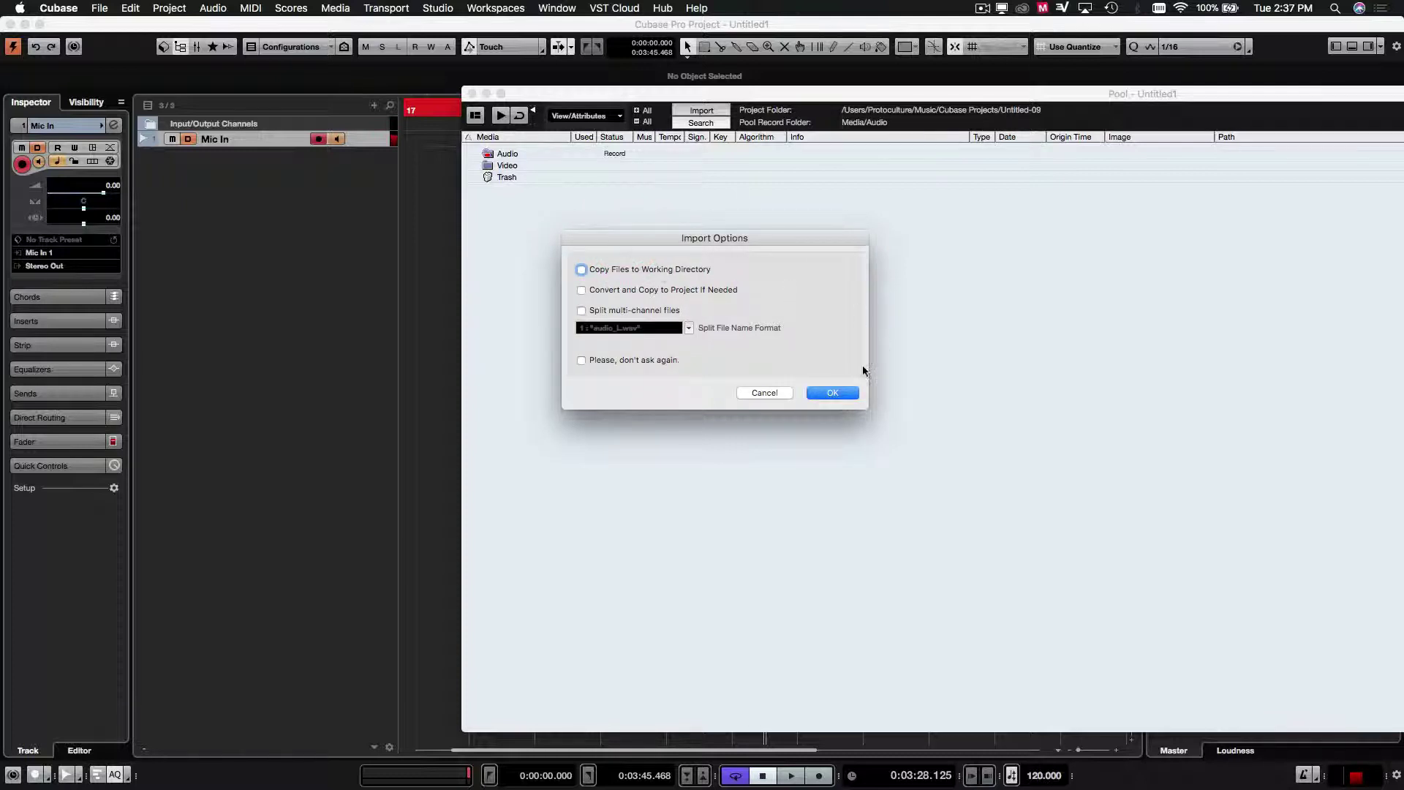
{"action": "left_click", "coordinate": [819, 394]}
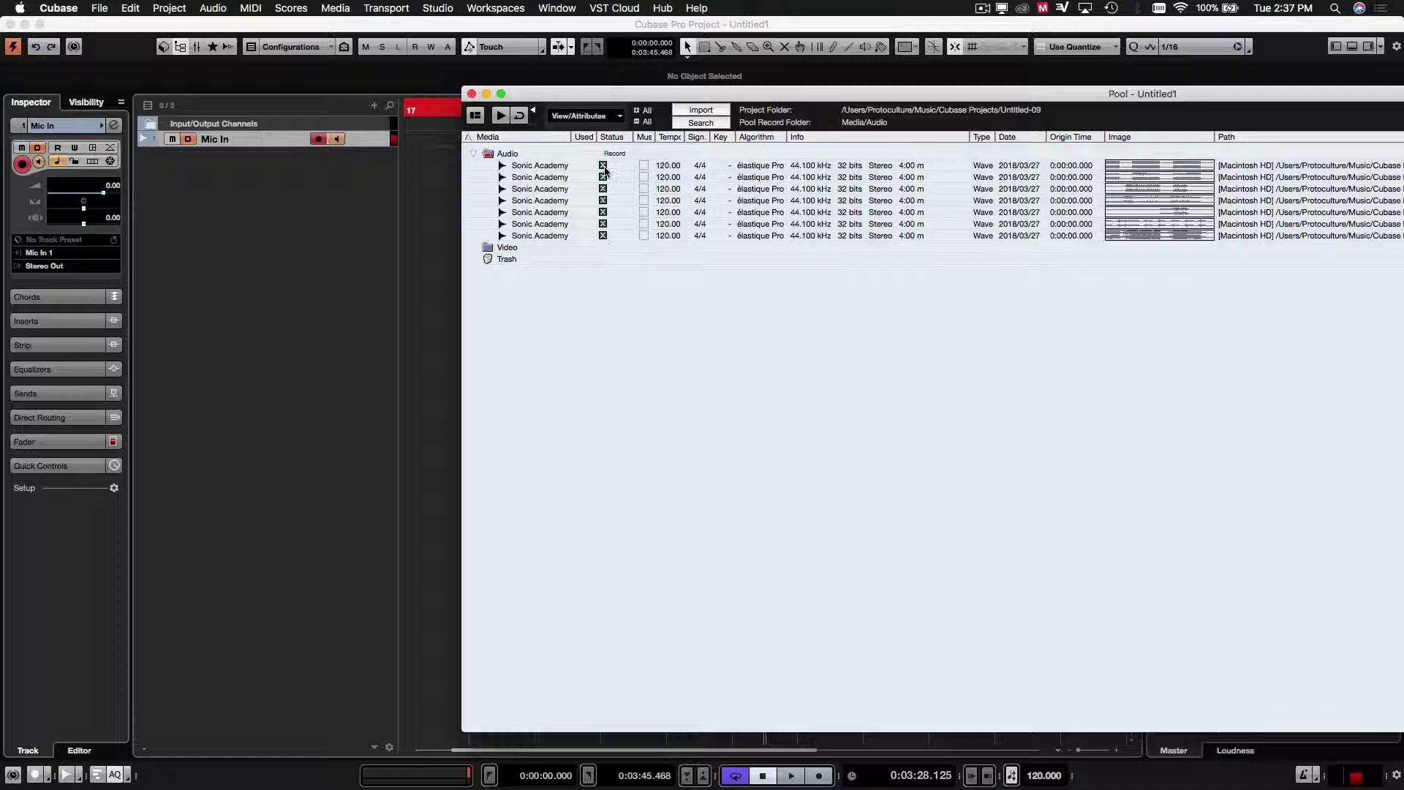
- Place all seven imported Pool clips on separate tracks at the start of the timeline, below the Mic In track
{"action": "left_click", "coordinate": [656, 320]}
{"action": "left_click", "coordinate": [543, 167]}
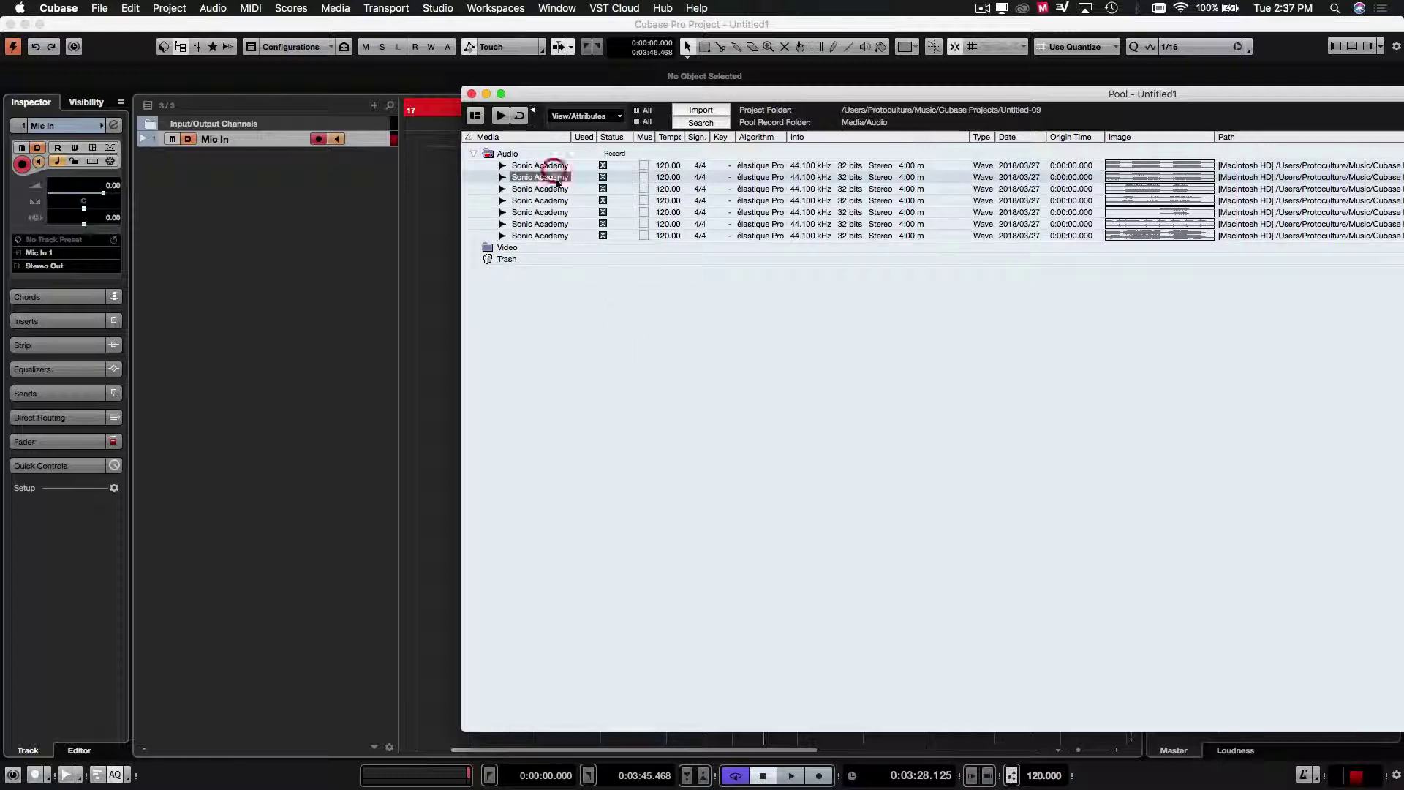
{"action": "left_click", "coordinate": [546, 235], "text": "shift"}
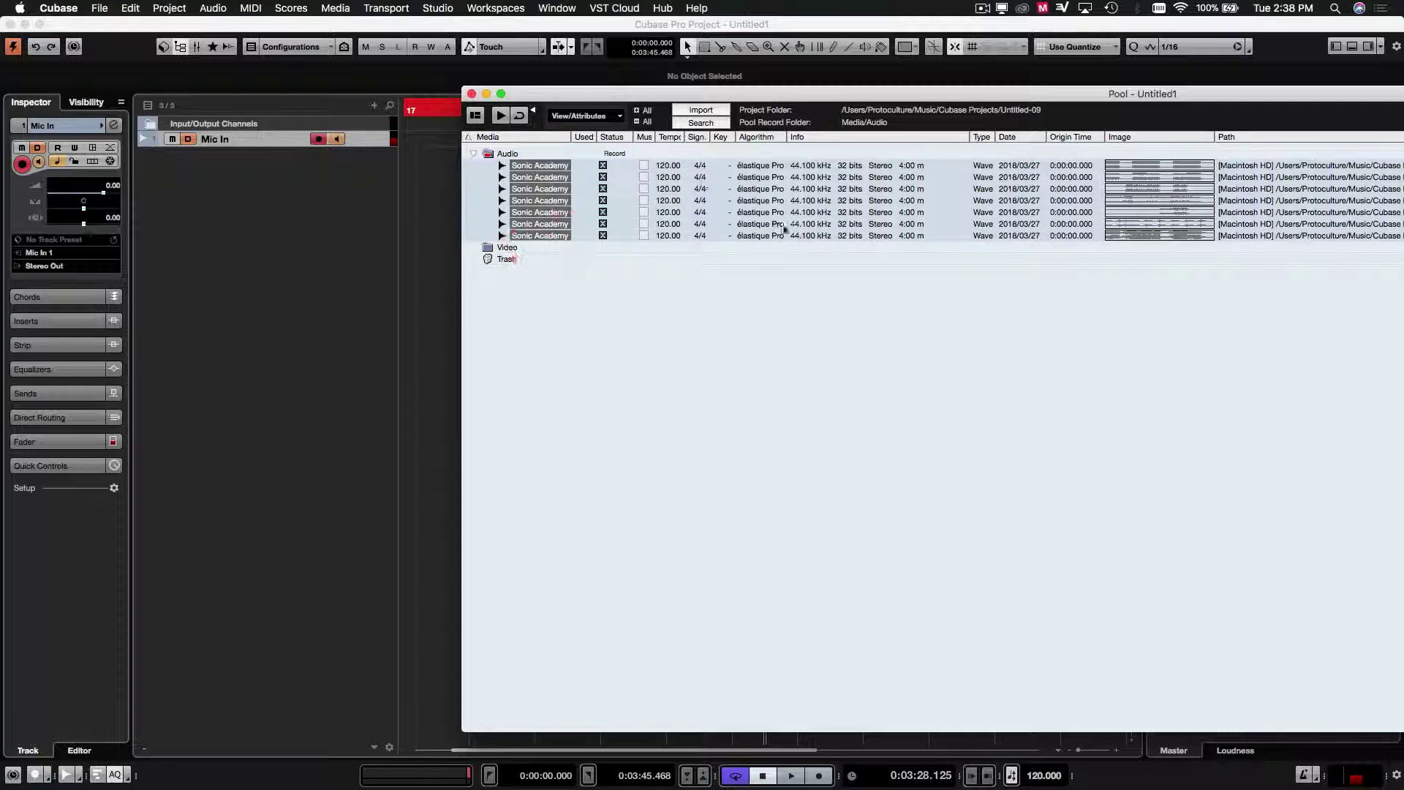
{"action": "left_click_drag", "start_coordinate": [534, 180], "coordinate": [411, 187]}
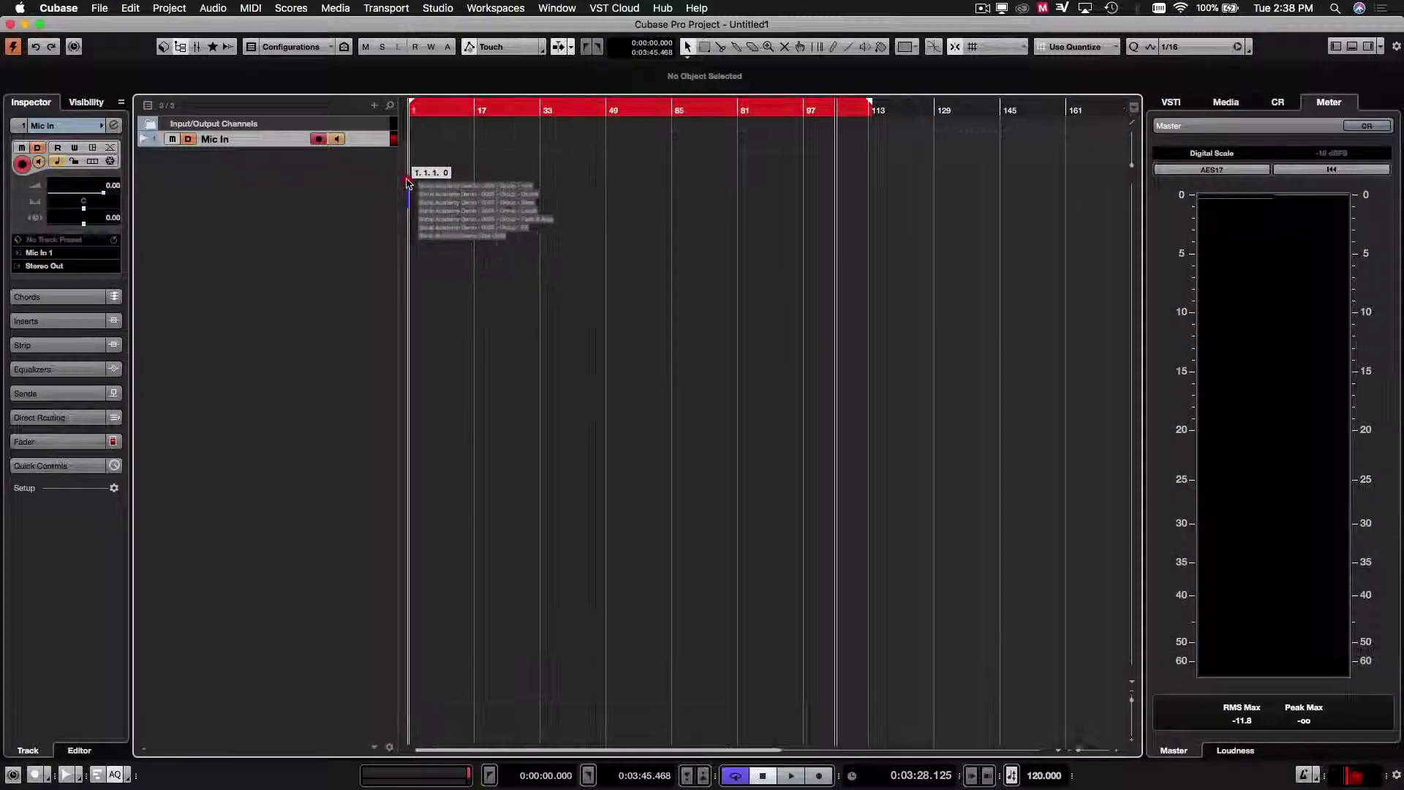
{"action": "left_click_drag", "start_coordinate": [411, 188], "coordinate": [411, 187]}
- Save the project as "Sonic Academy Mastering.cpr" in the Sonic Academy Cubase folder
{"action": "key", "text": "super+s"}
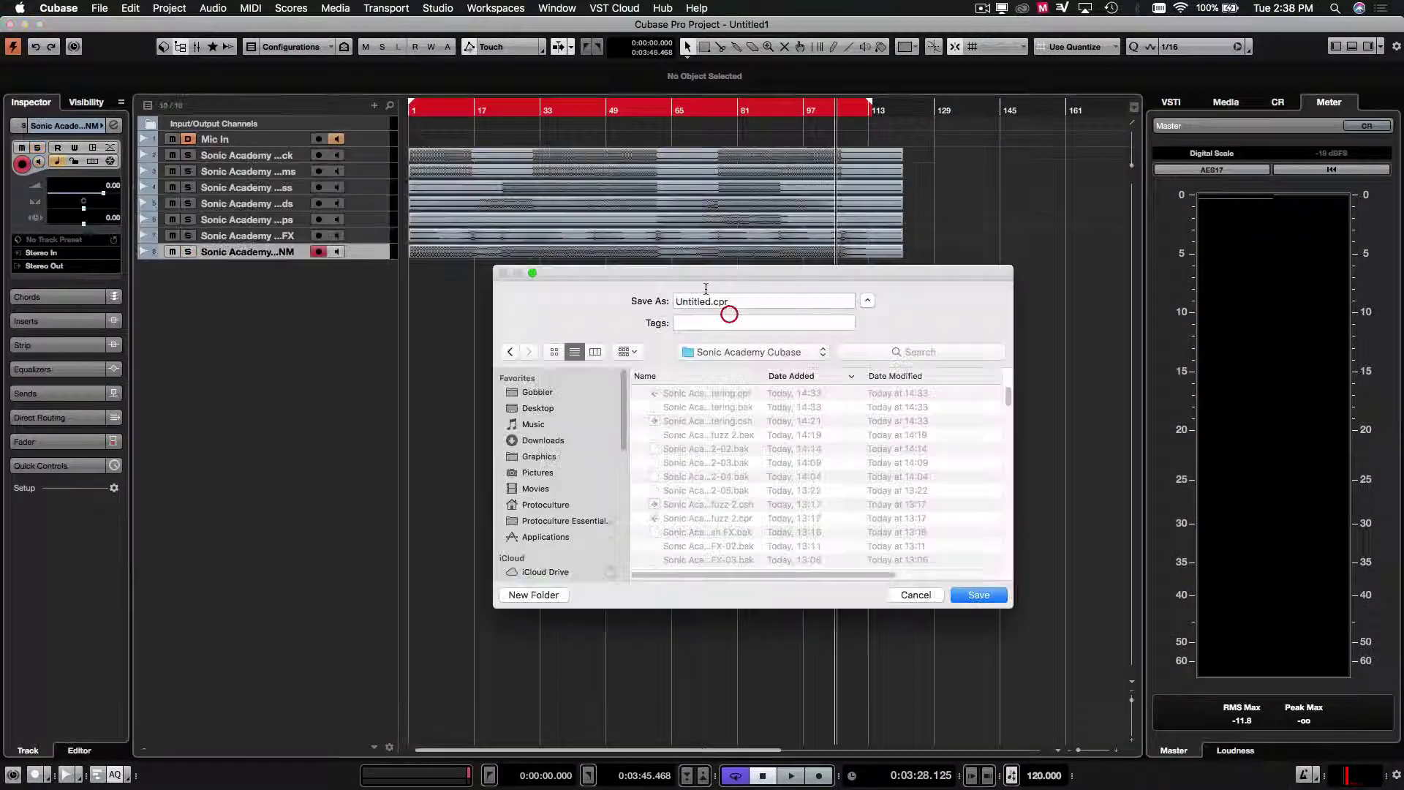
{"action": "left_click_drag", "start_coordinate": [712, 292], "coordinate": [659, 287]}
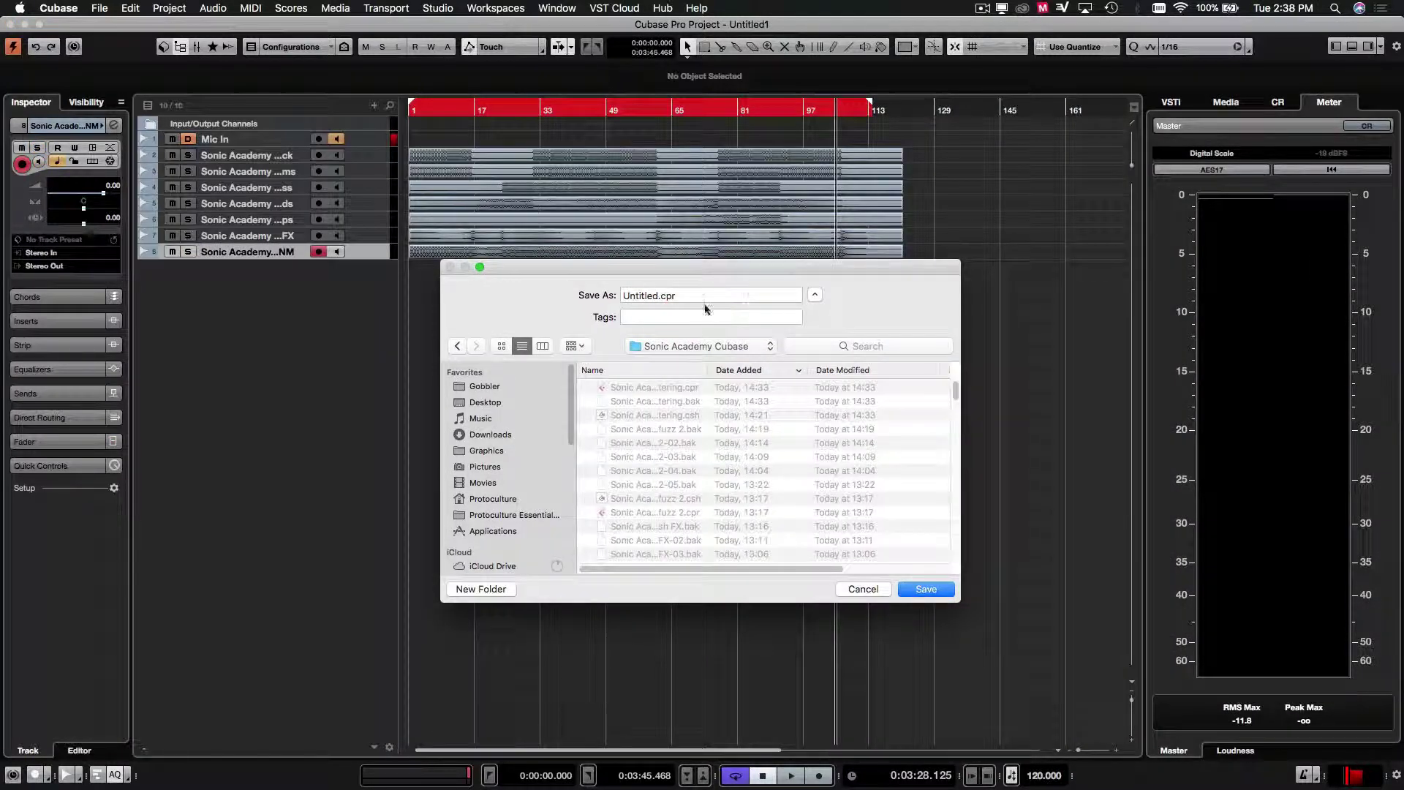
{"action": "left_click", "coordinate": [657, 296]}
{"action": "double_click", "coordinate": [657, 295]}
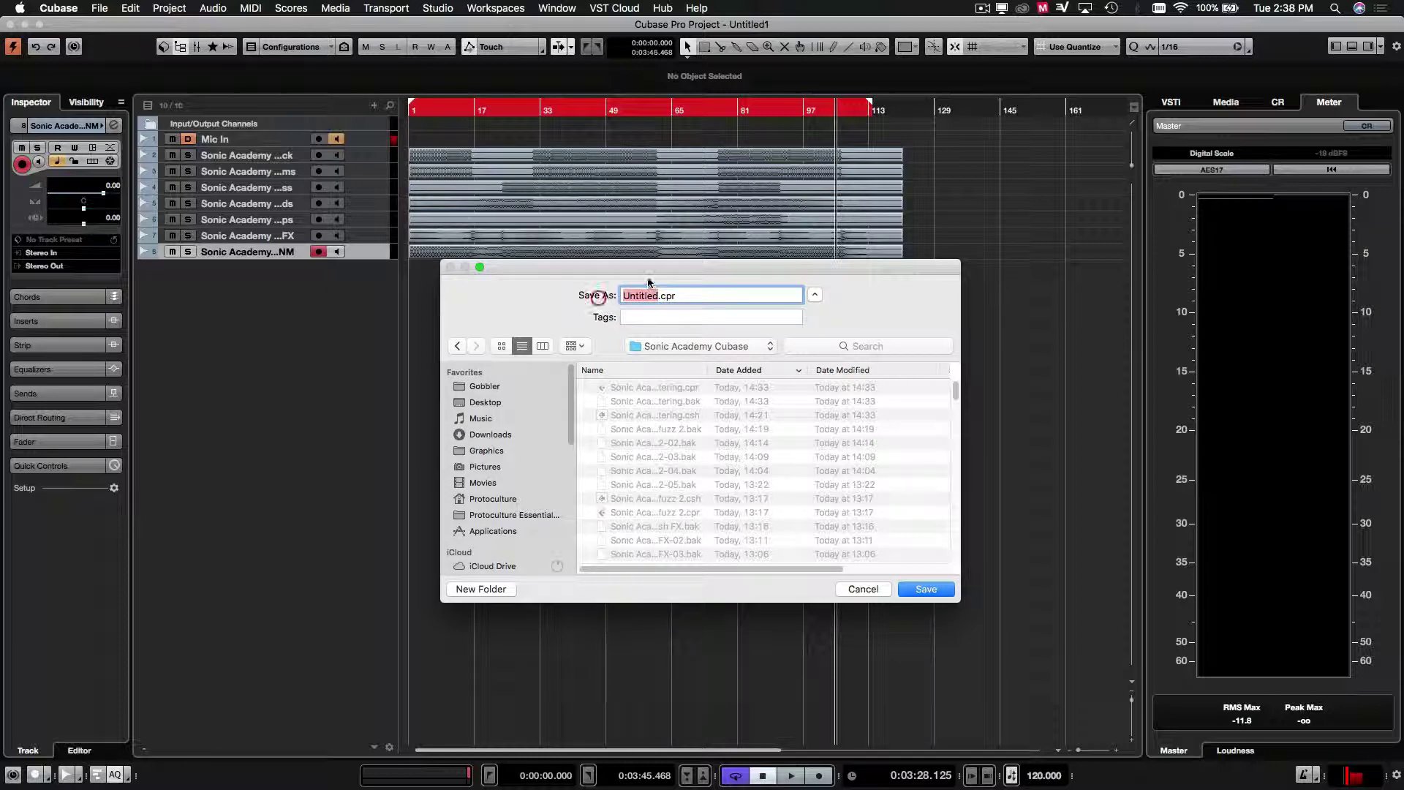
{"action": "type", "text": "Sonic Academy Mastering"}
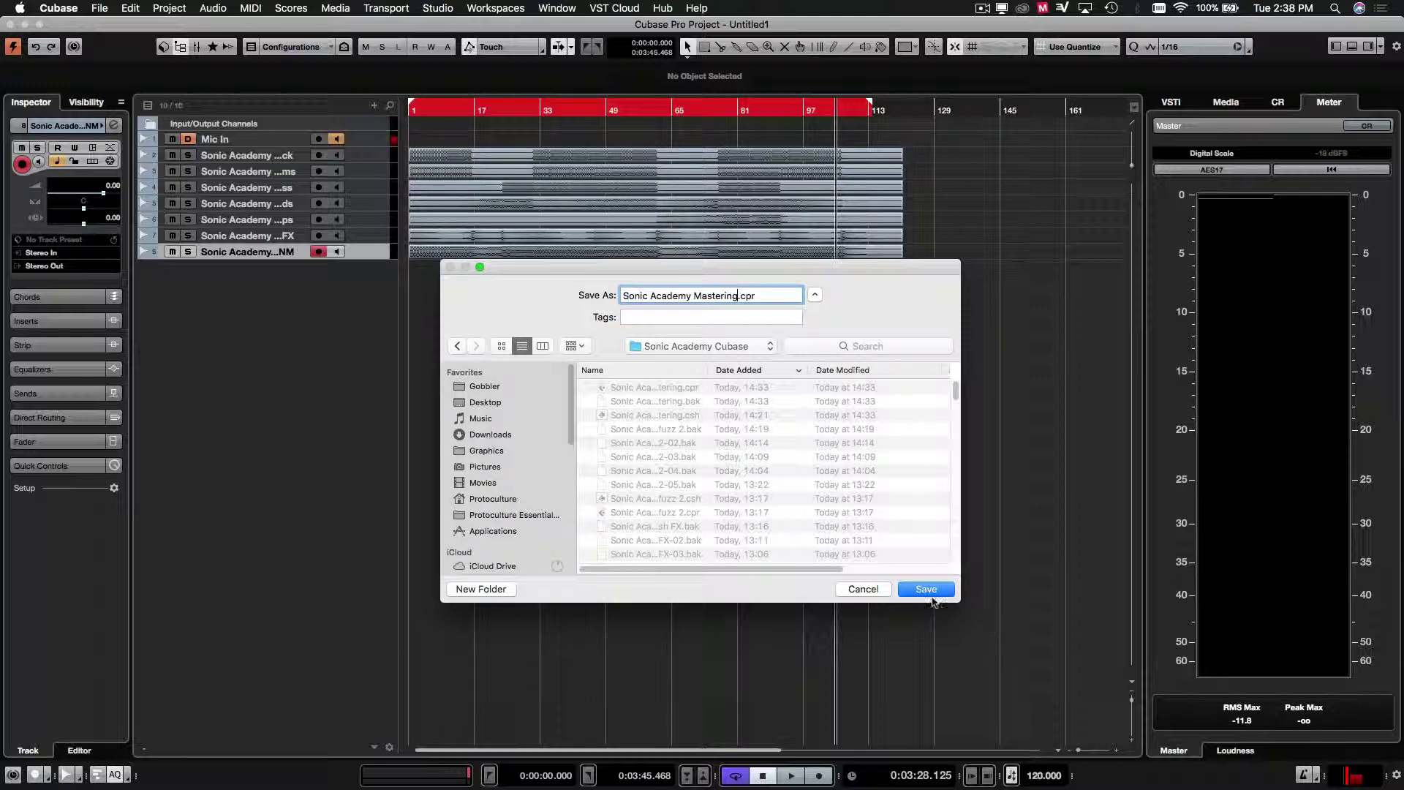
{"action": "left_click", "coordinate": [927, 590]}
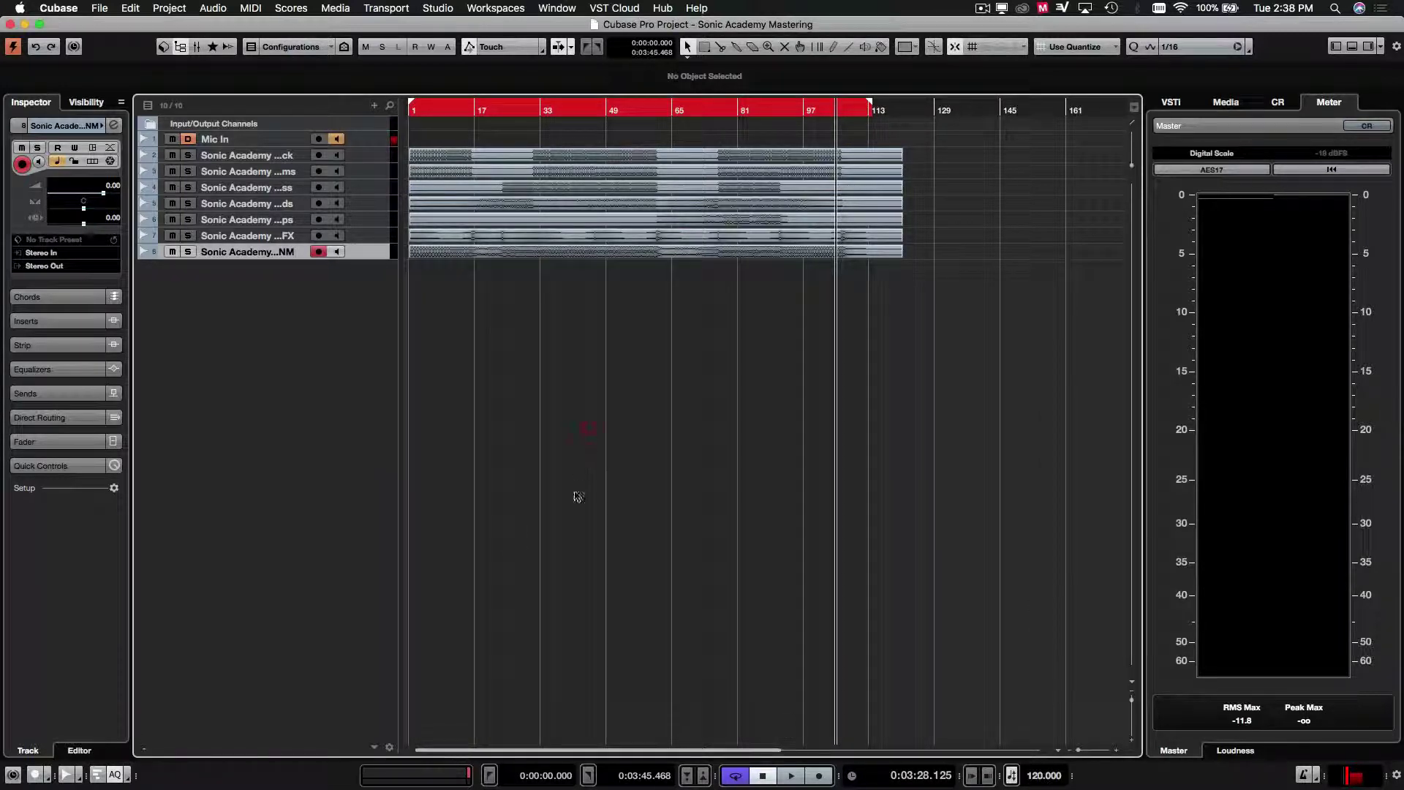
- Select the seven imported audio tracks and increase their height so the clip names and waveforms show
{"action": "key", "text": "h"}
{"action": "key", "text": "h"}
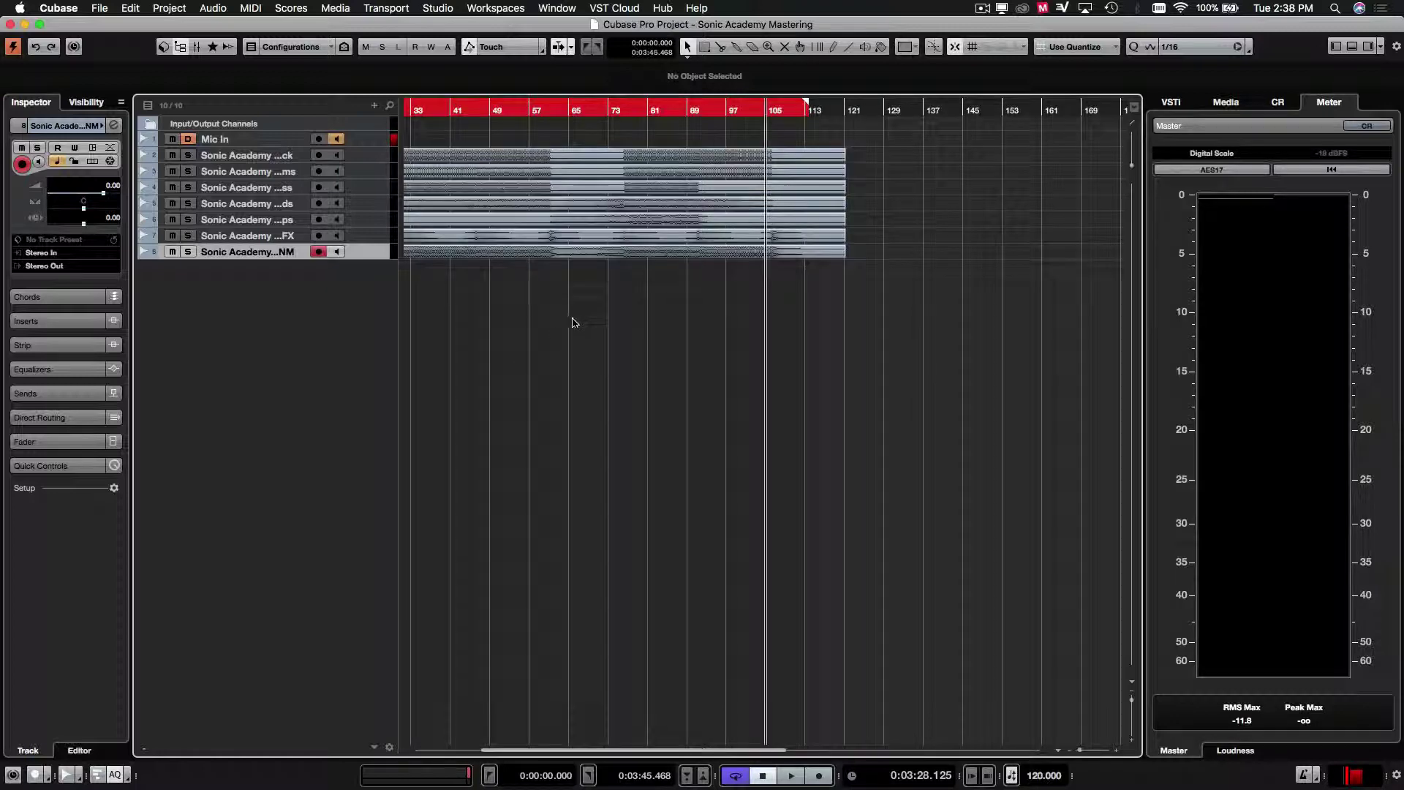
{"action": "left_click_drag", "start_coordinate": [625, 323], "coordinate": [387, 304]}
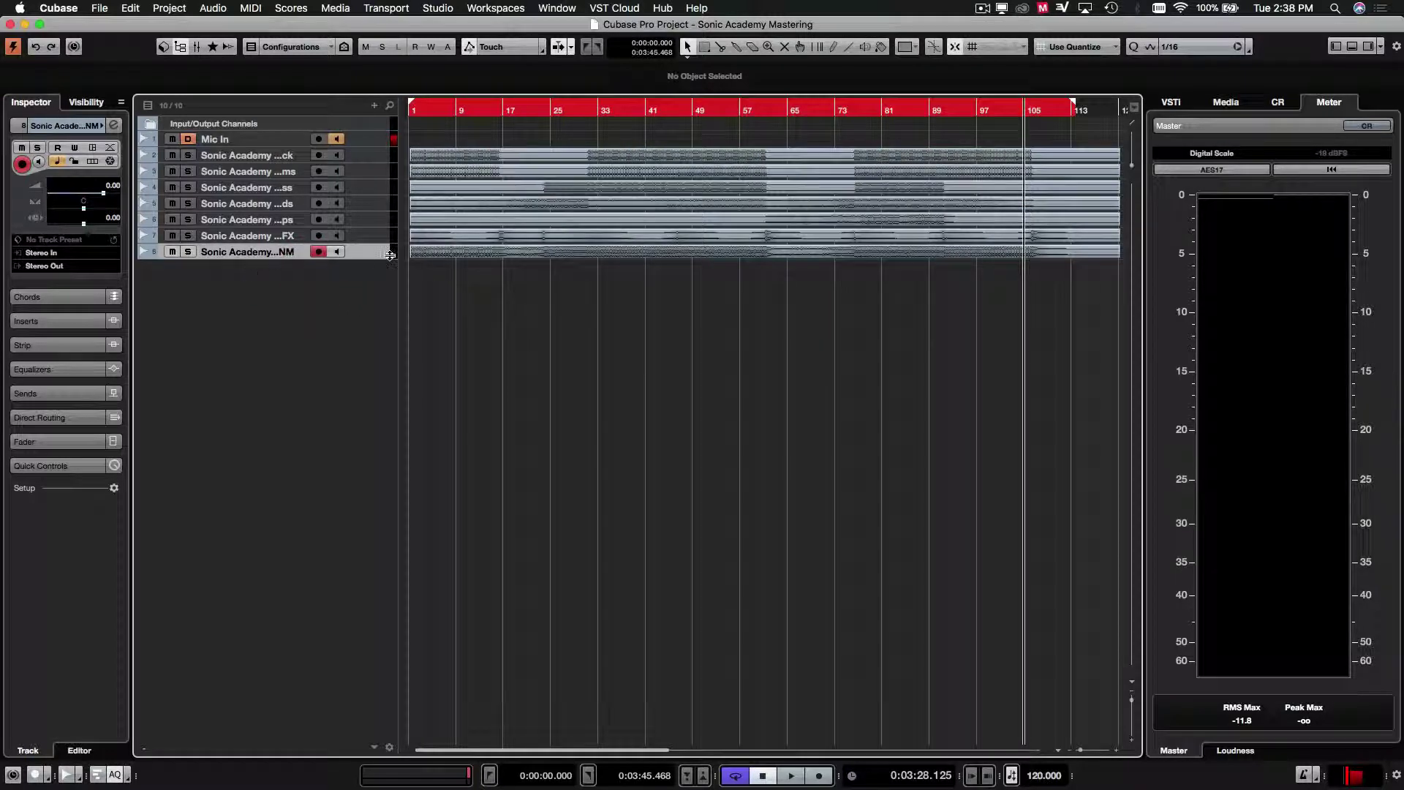
{"action": "left_click", "coordinate": [377, 156], "text": "shift"}
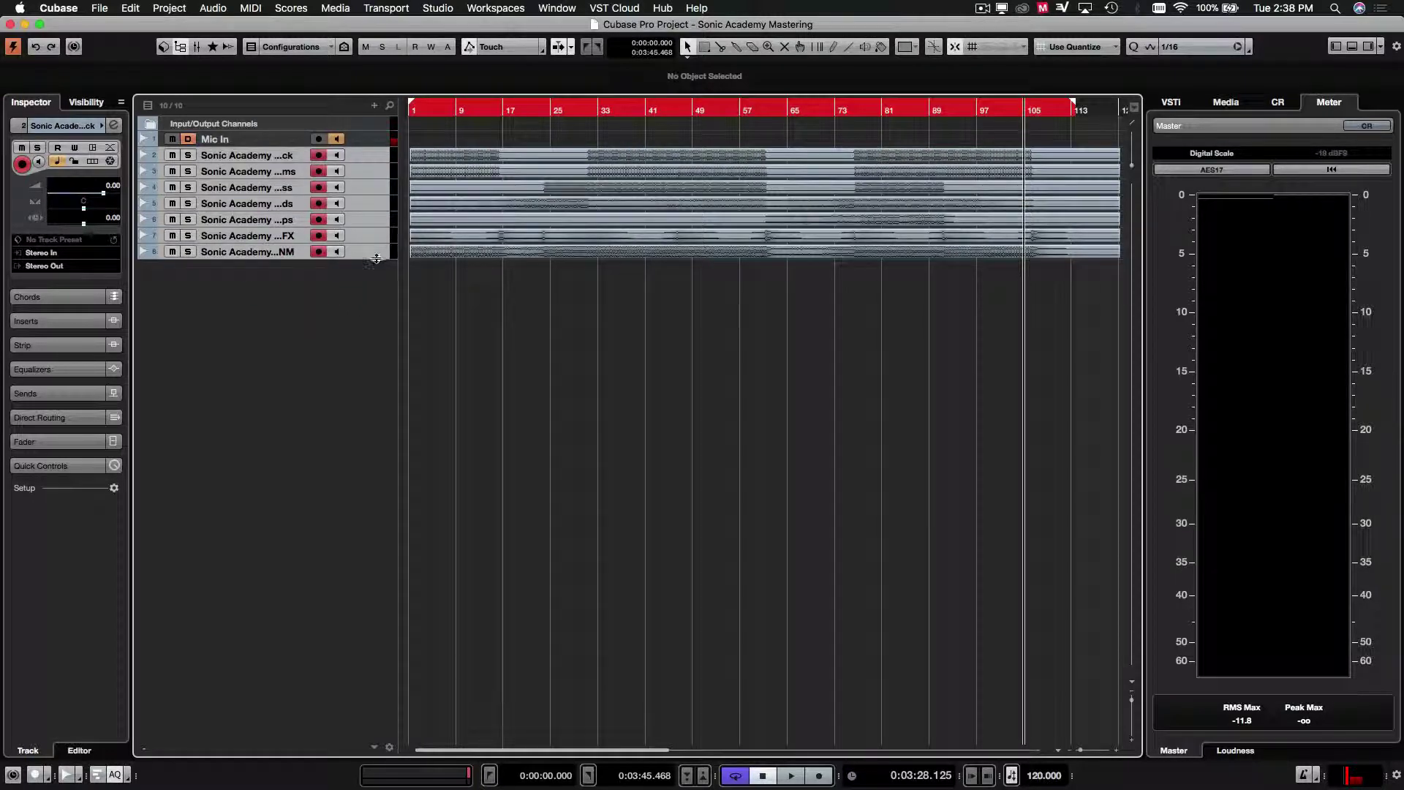
{"action": "left_click_drag", "start_coordinate": [377, 259], "coordinate": [375, 277]}
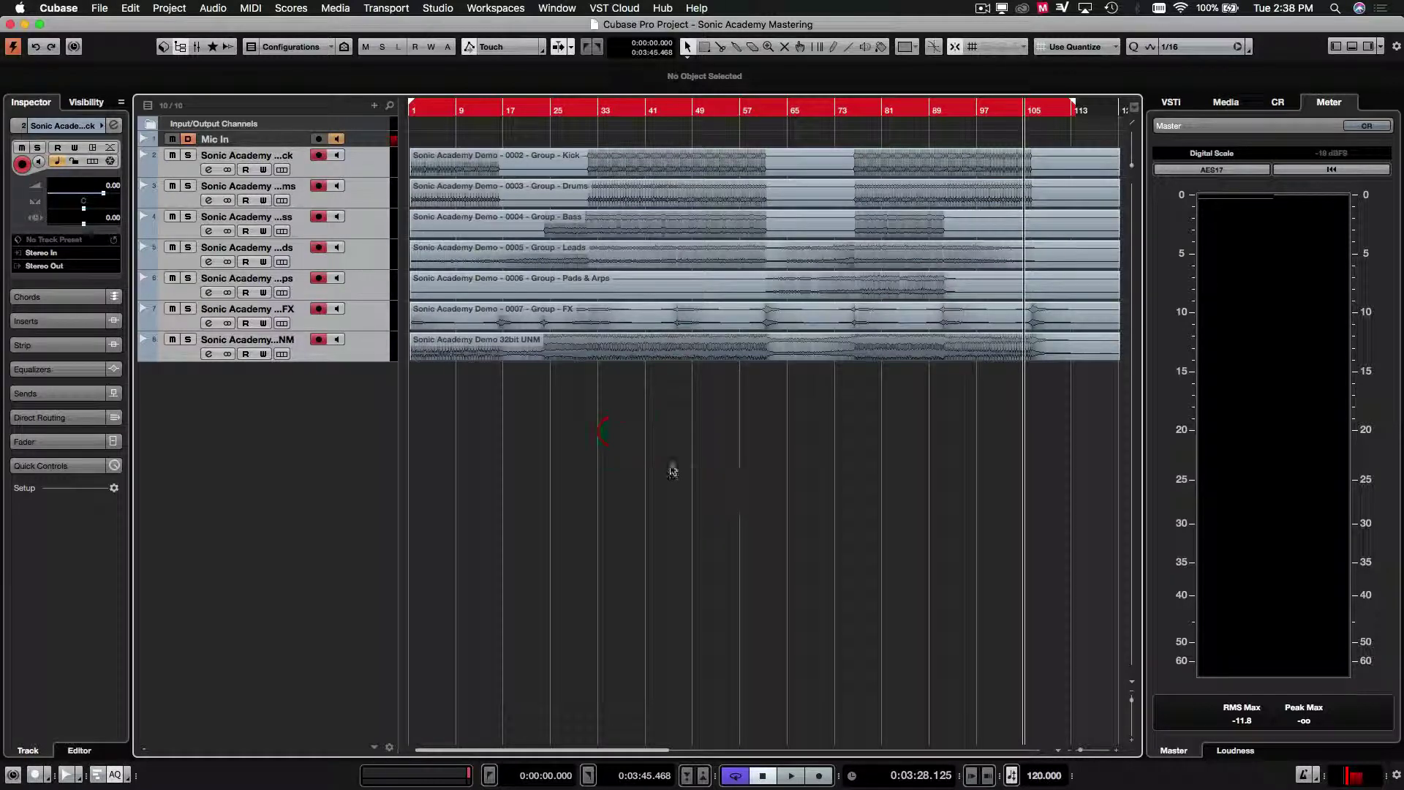
- Go through the imported clips one by one, from the 32bit UNM mixdown up through the group stems to the Kick
{"action": "left_click", "coordinate": [376, 346]}
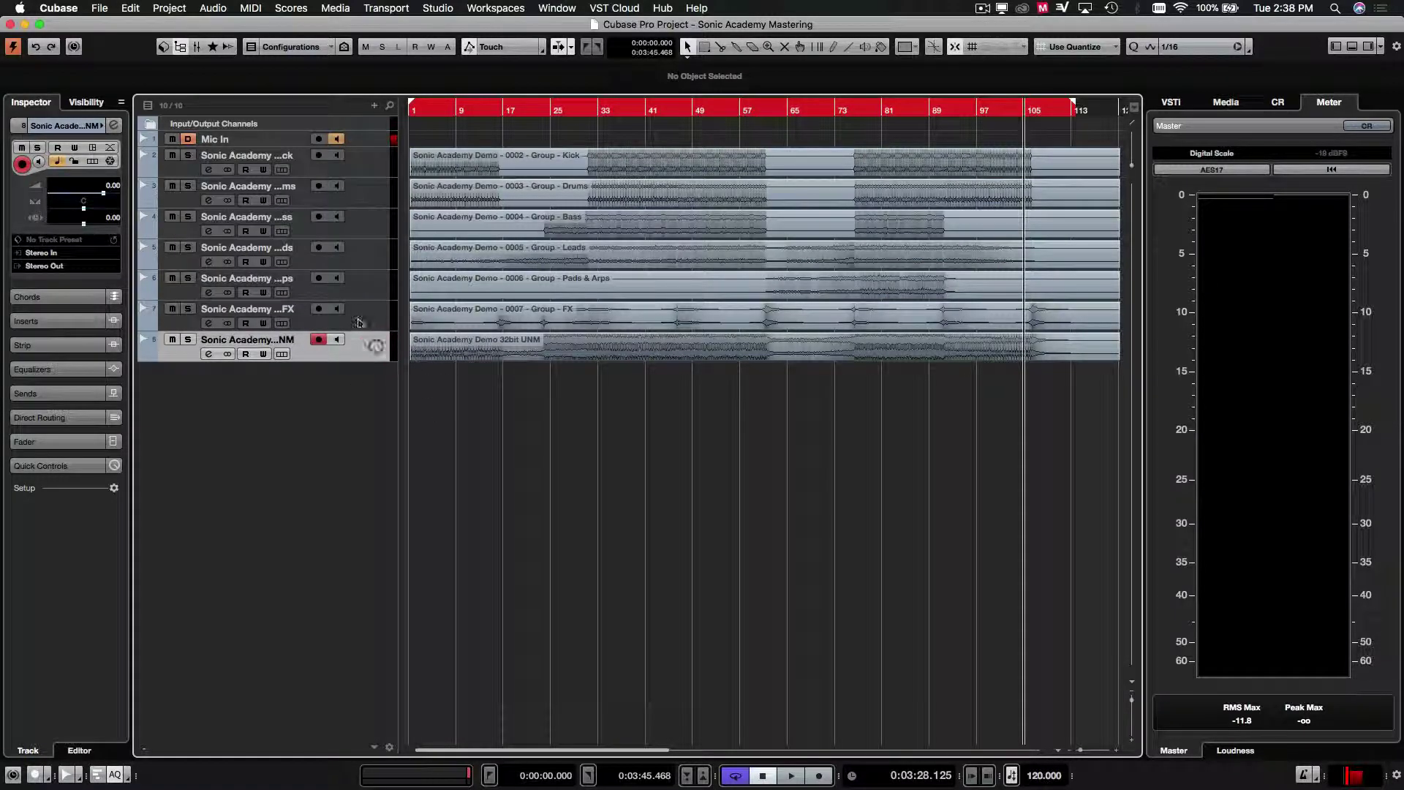
{"action": "left_click", "coordinate": [538, 344]}
{"action": "left_click", "coordinate": [629, 402]}
{"action": "left_click", "coordinate": [618, 335]}
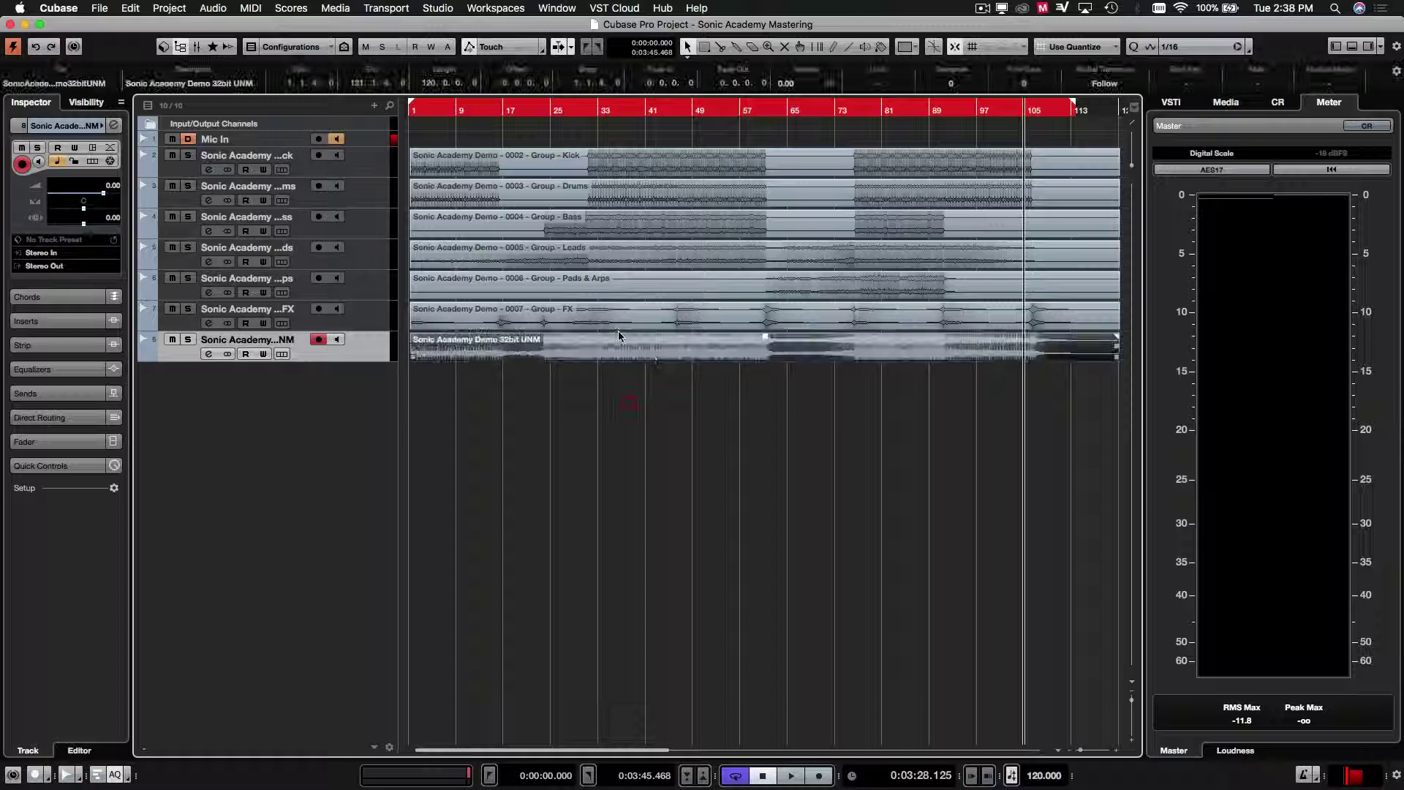
{"action": "left_click", "coordinate": [596, 316]}
{"action": "left_click", "coordinate": [563, 288]}
{"action": "left_click", "coordinate": [558, 258]}
{"action": "left_click", "coordinate": [552, 197]}
{"action": "left_click", "coordinate": [549, 172]}
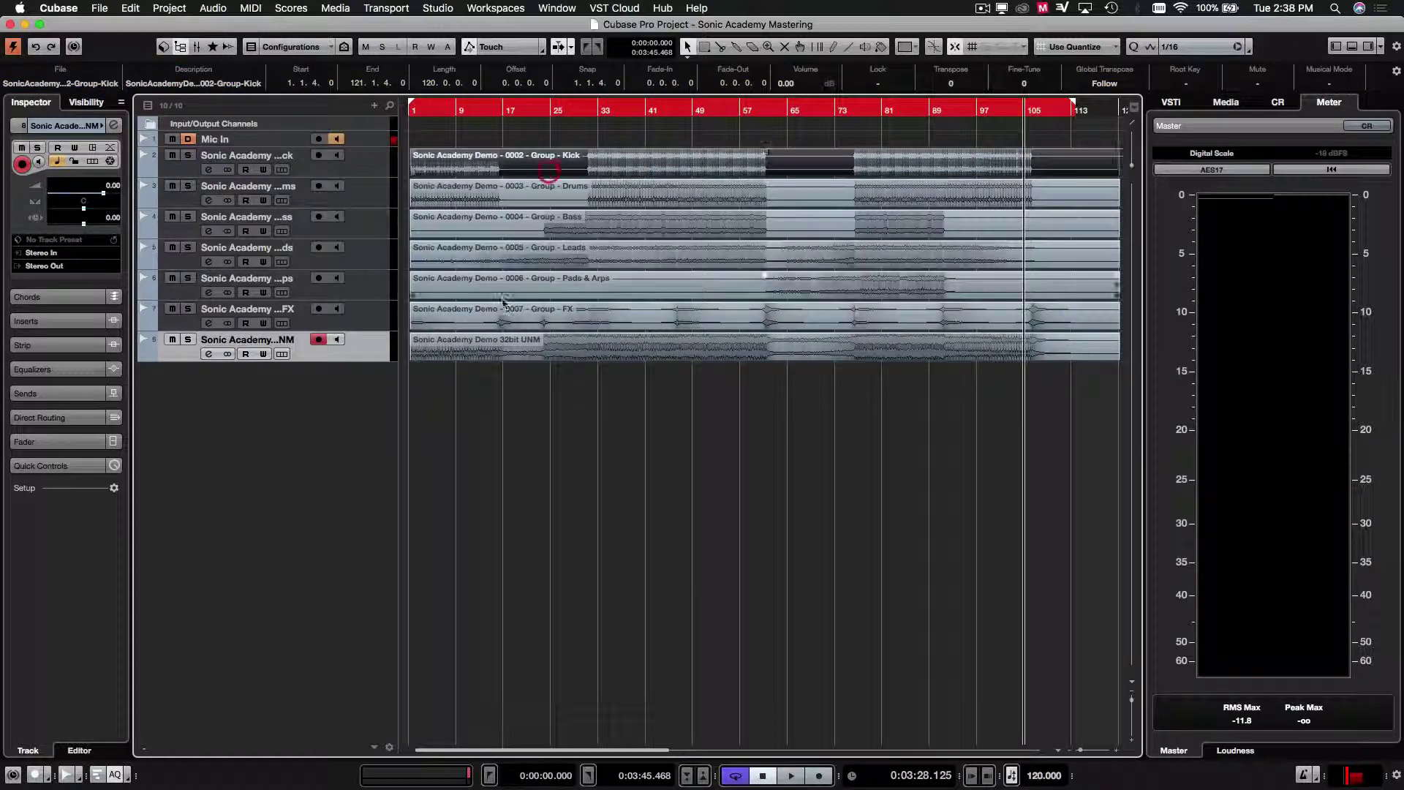
- Select all seven imported audio clips together in the arrangement
{"action": "left_click_drag", "start_coordinate": [455, 141], "coordinate": [661, 391]}
{"action": "left_click", "coordinate": [486, 414]}
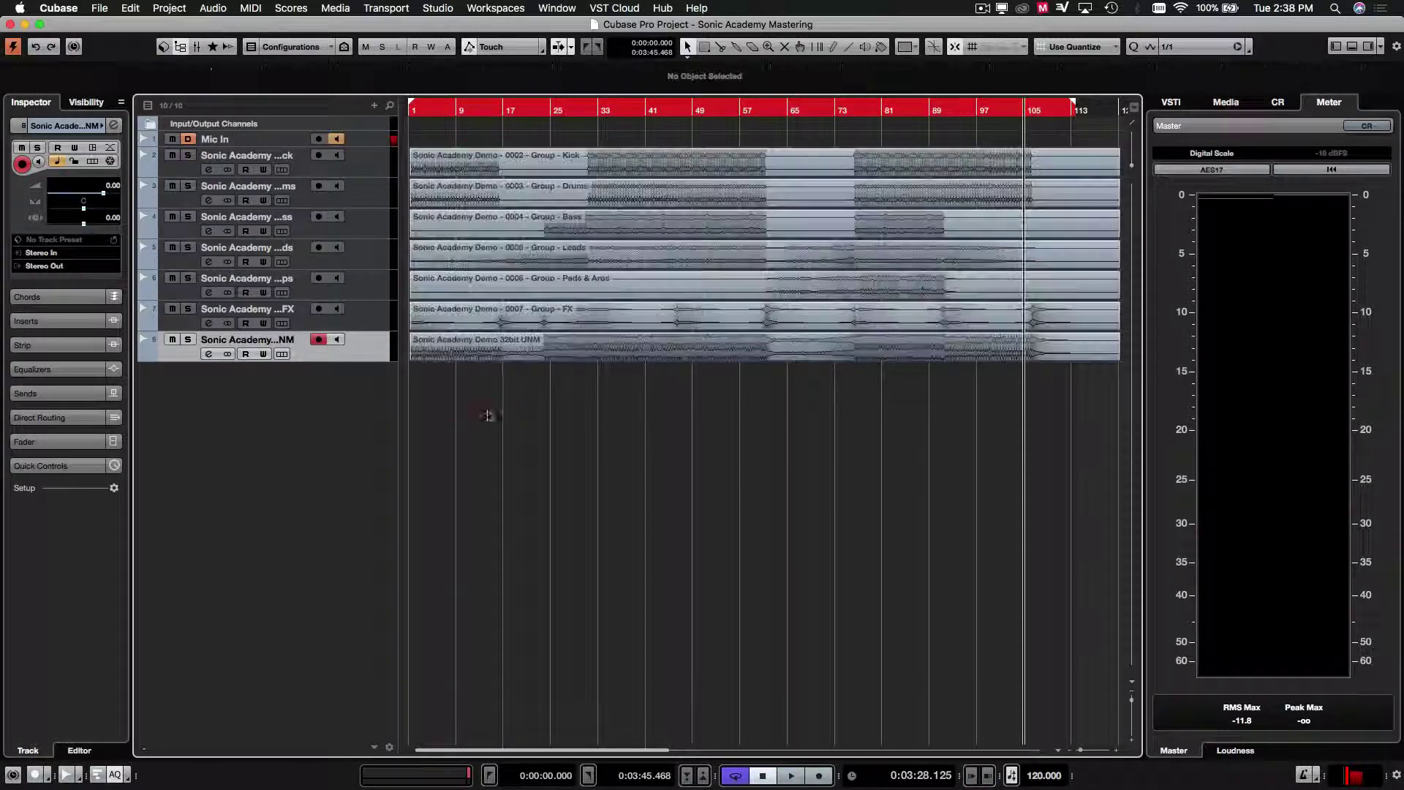
{"action": "left_click", "coordinate": [671, 437]}
{"action": "left_click_drag", "start_coordinate": [578, 381], "coordinate": [423, 174]}
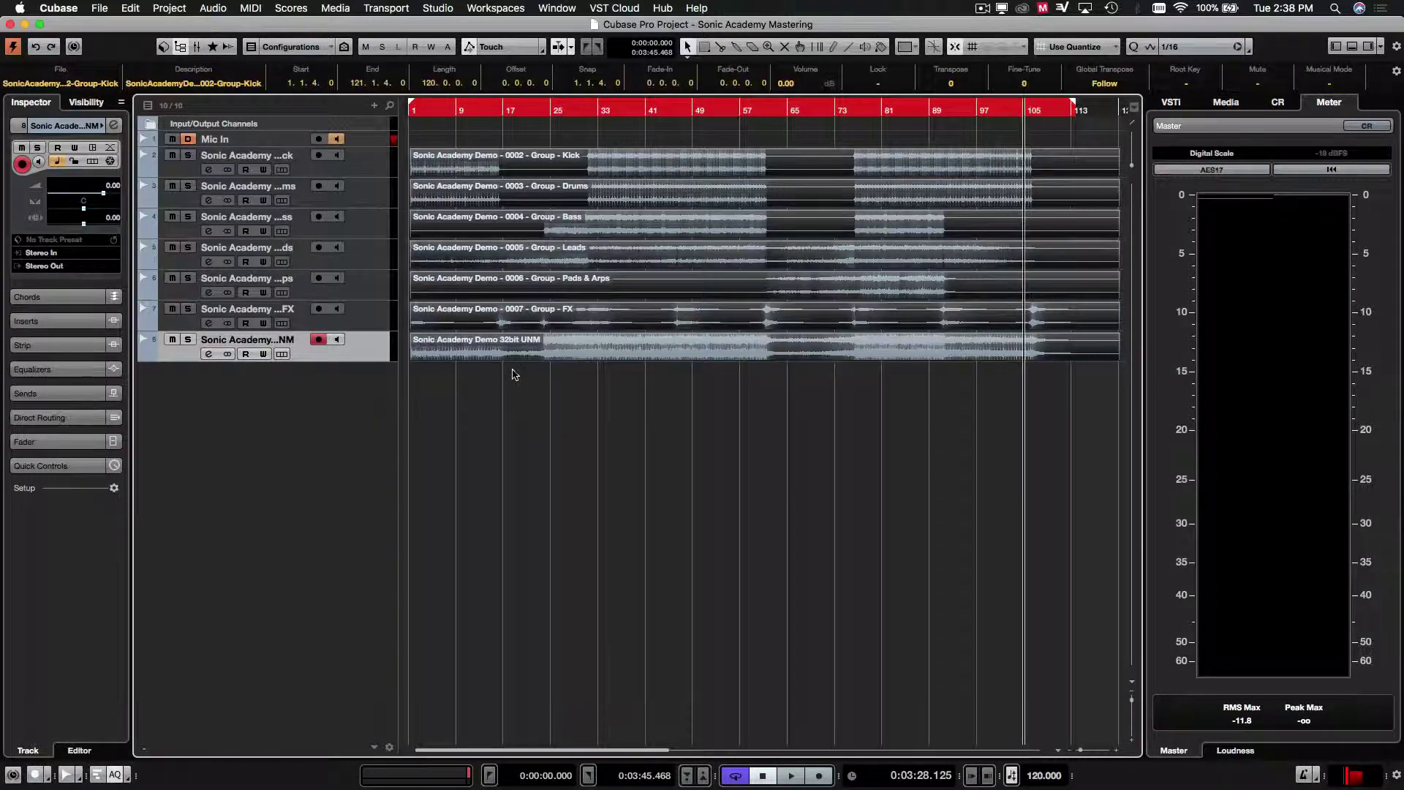
- Run the macro that moves the selected 32bit UNM mixdown track to a new folder and adds a group channel
{"action": "left_click", "coordinate": [510, 375]}
{"action": "key", "text": "h"}
{"action": "key", "text": "h"}
{"action": "scroll", "coordinate": [605, 405], "scroll_direction": "down", "scroll_amount": 3}
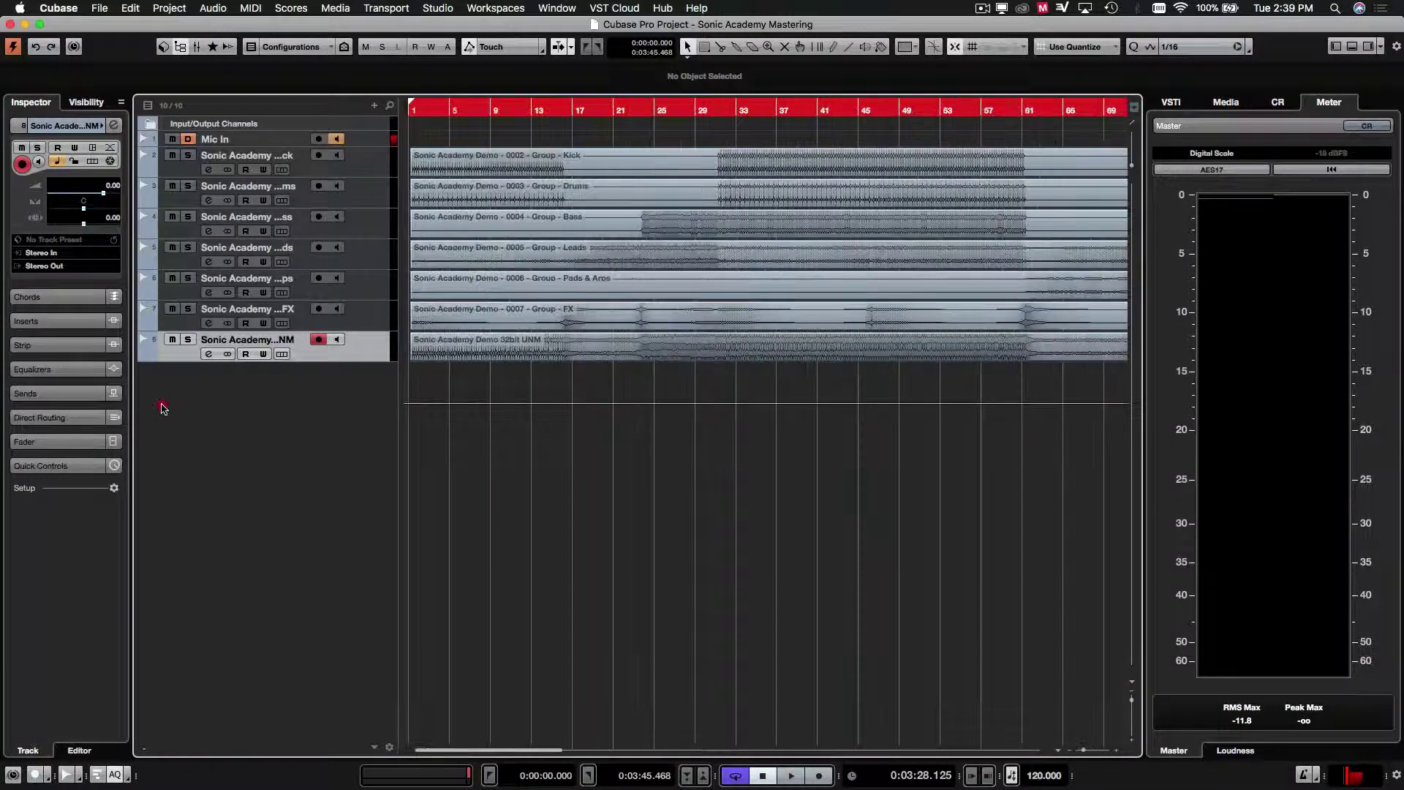
{"action": "left_click_drag", "start_coordinate": [593, 466], "coordinate": [411, 153]}
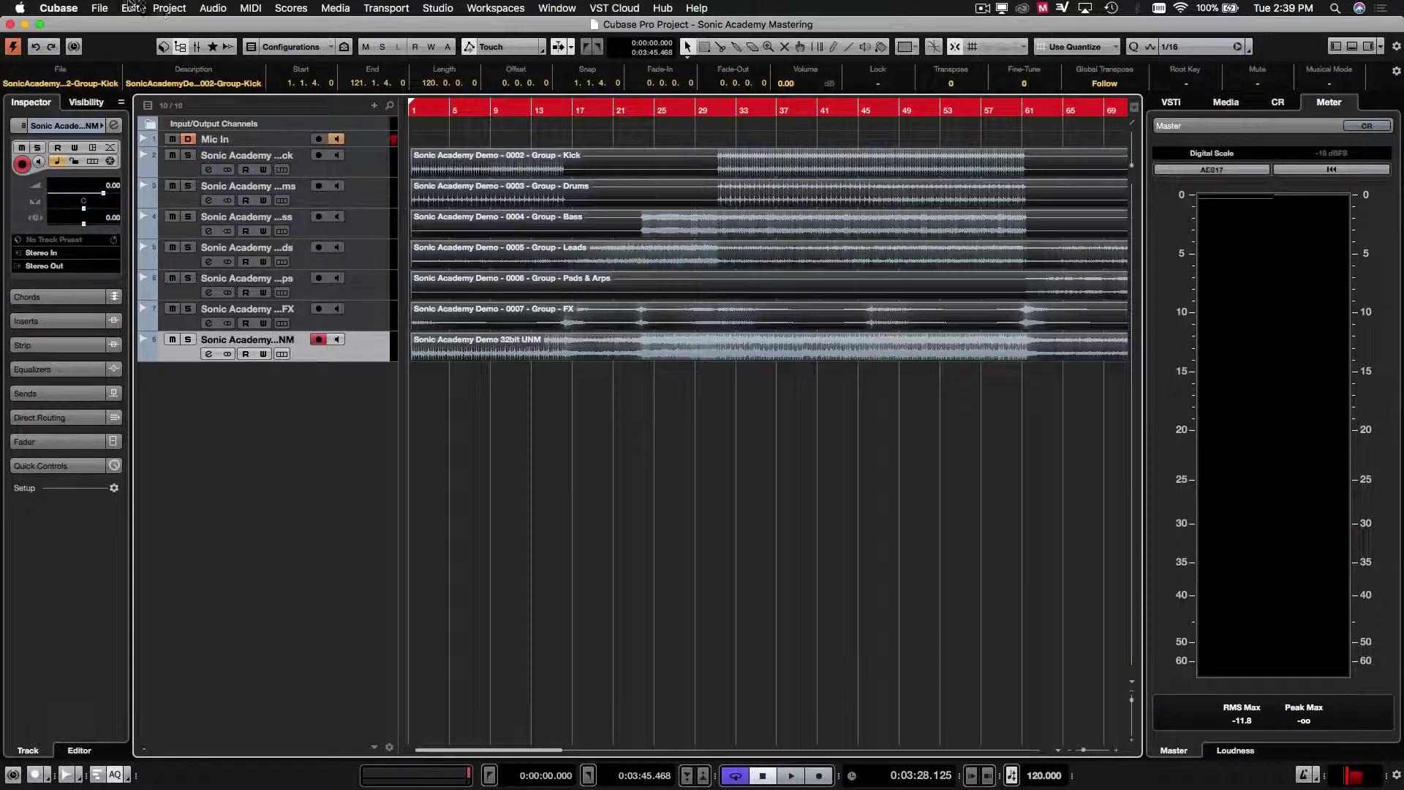
{"action": "left_click", "coordinate": [130, 8]}
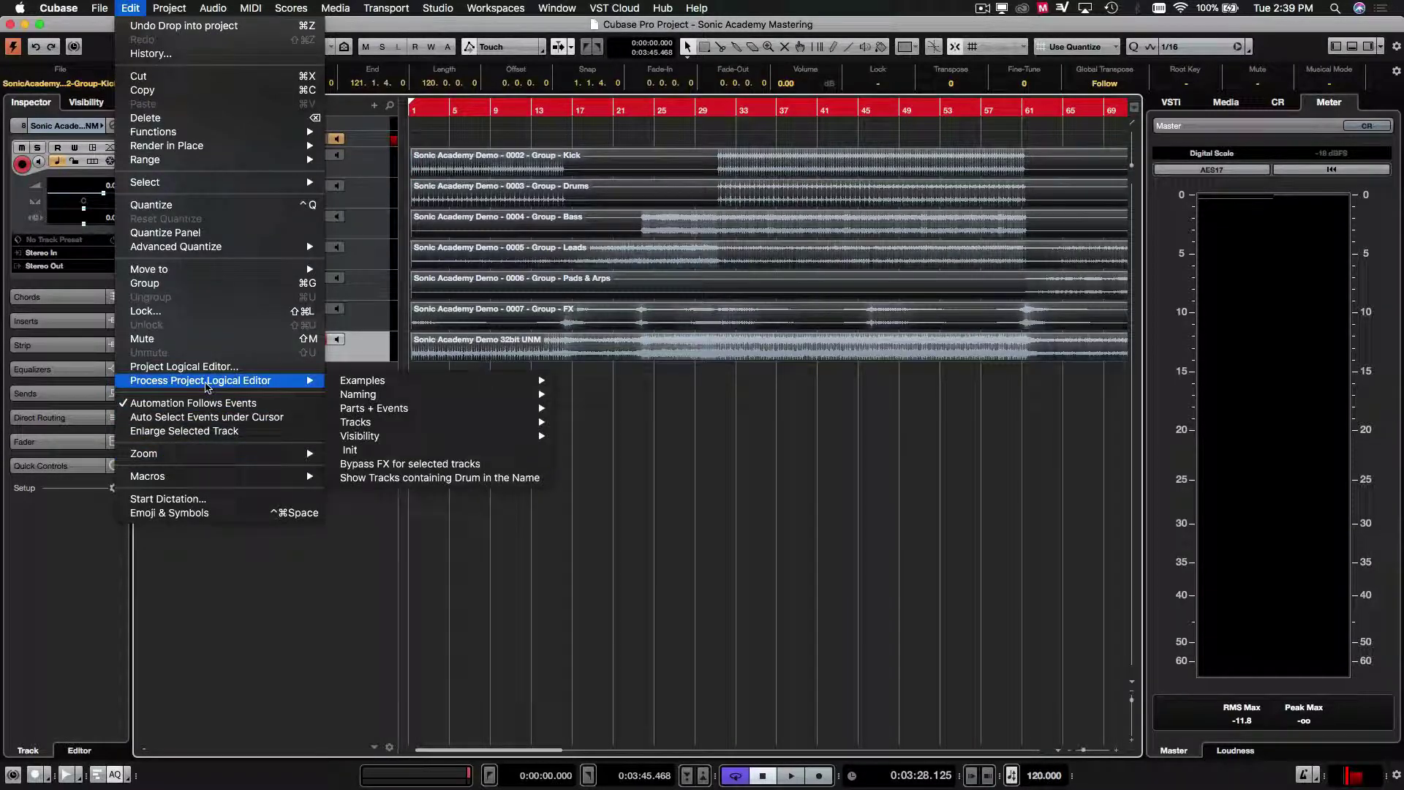
{"action": "mouse_move", "coordinate": [214, 478]}
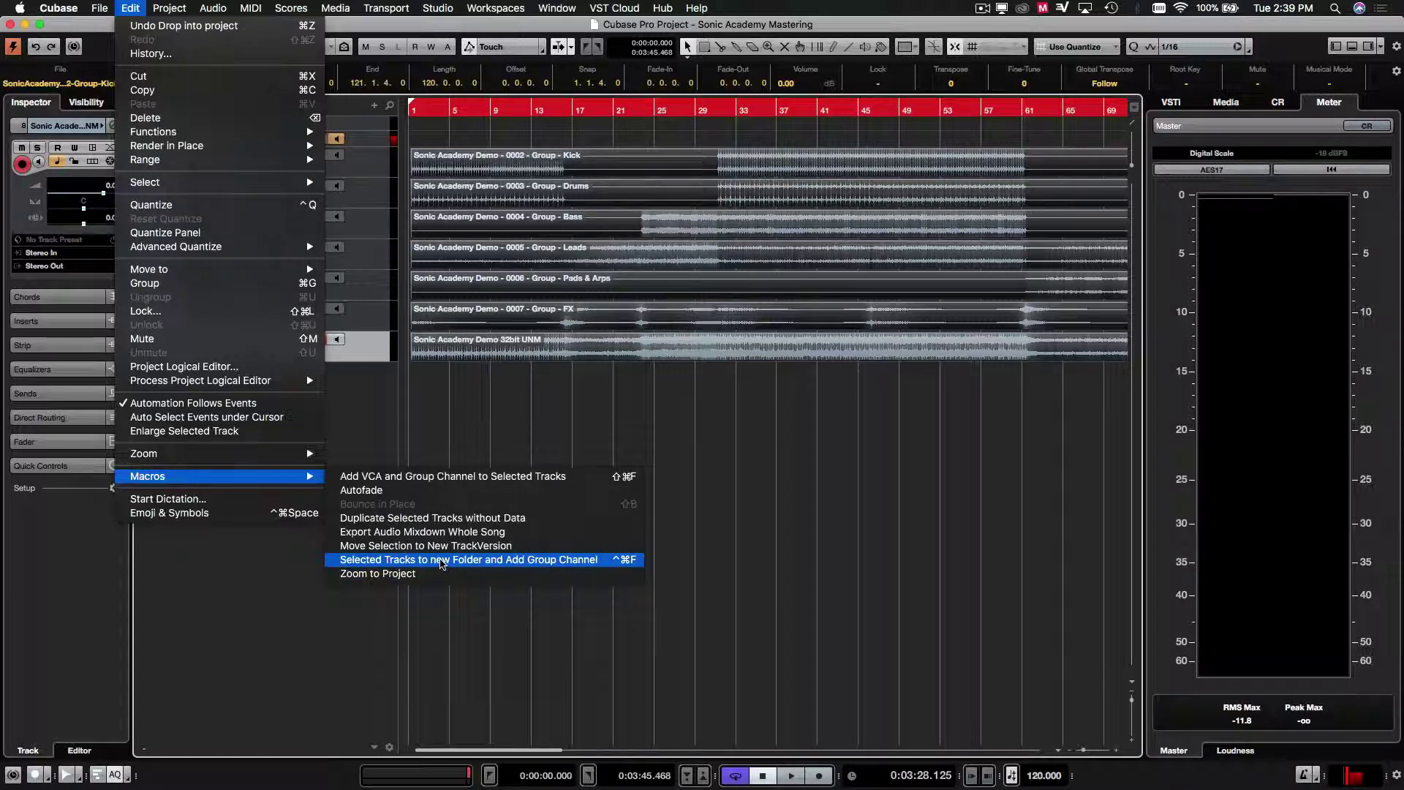
{"action": "left_click", "coordinate": [441, 561]}
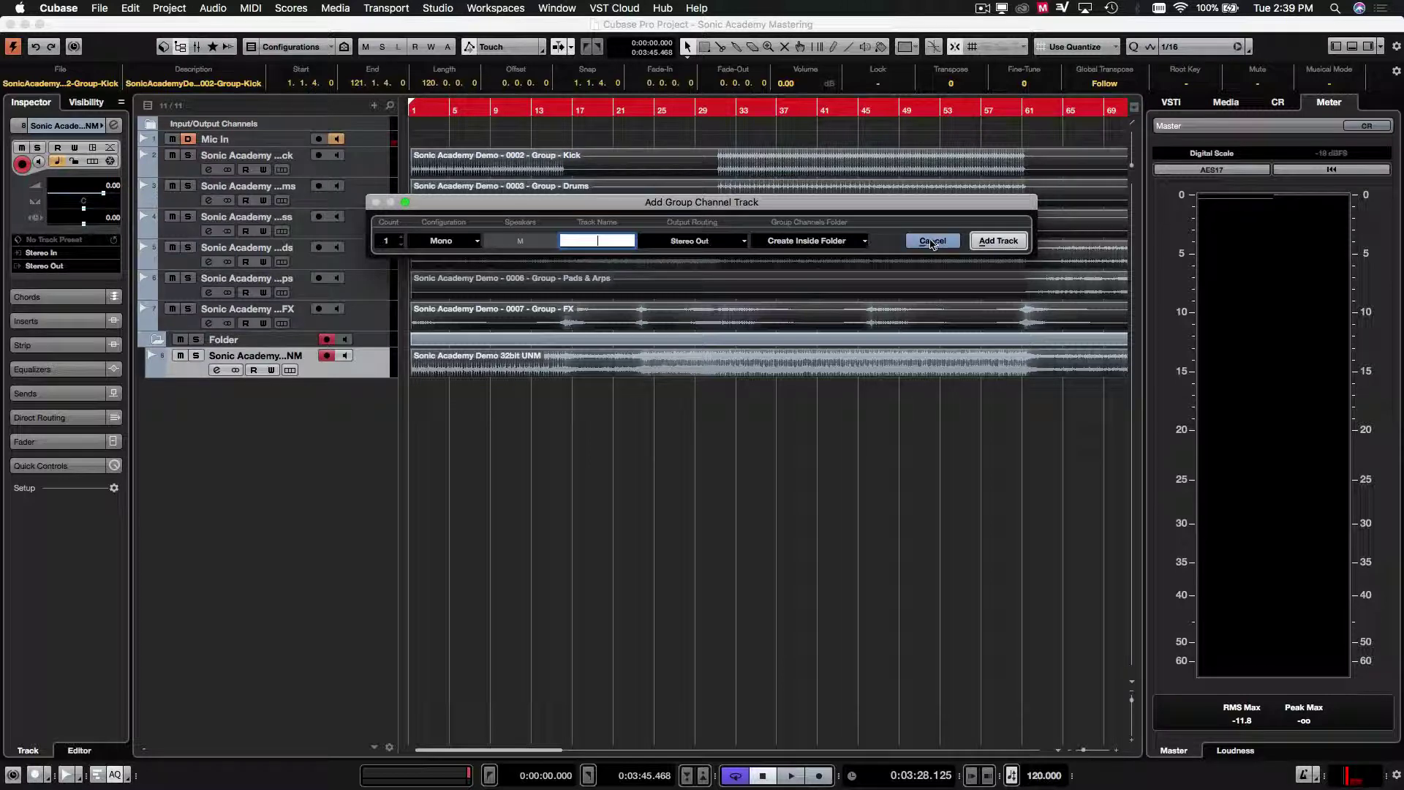
- Add the group channel as a stereo track named MASTER, created outside the folder
{"action": "left_click", "coordinate": [823, 241]}
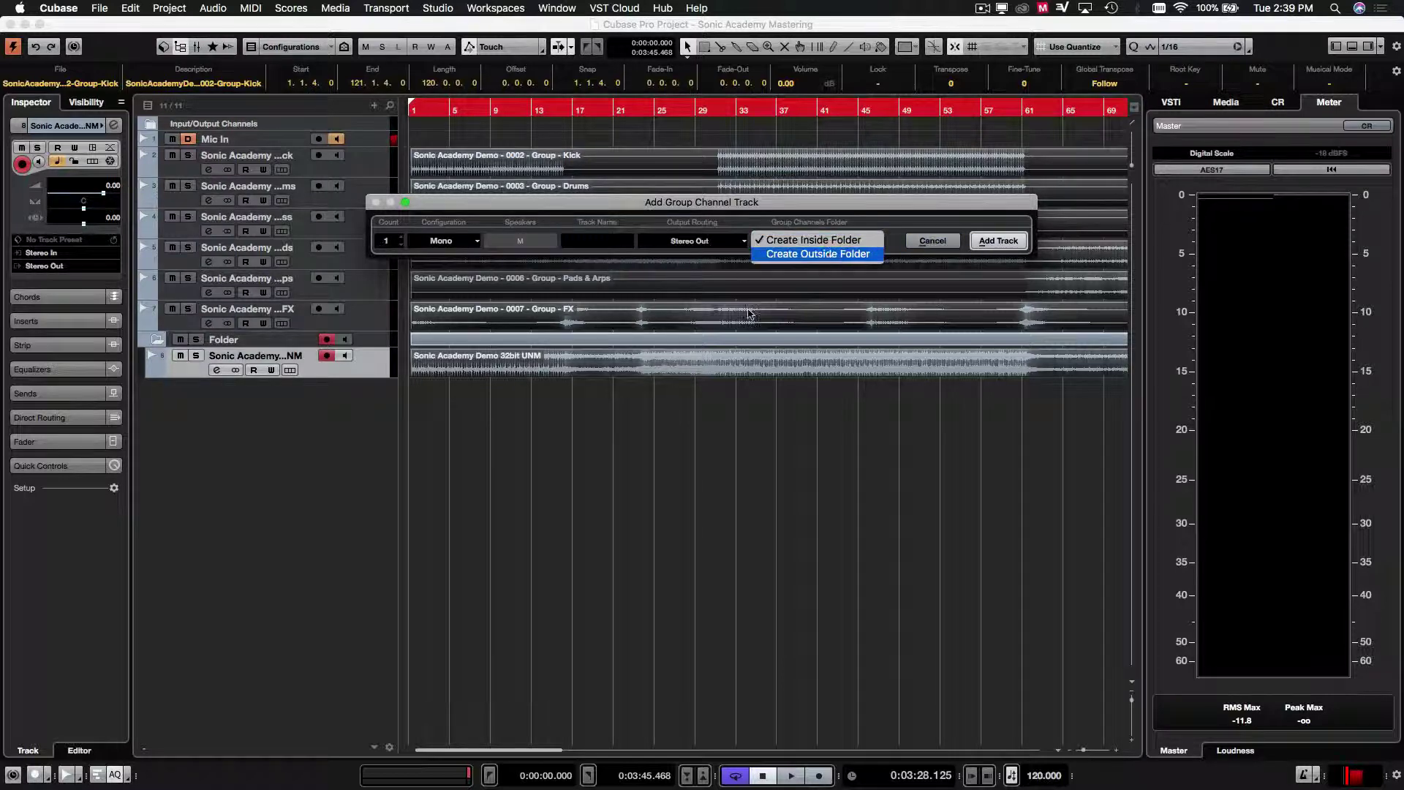
{"action": "left_click", "coordinate": [832, 255]}
{"action": "left_click", "coordinate": [463, 243]}
{"action": "left_click", "coordinate": [464, 253]}
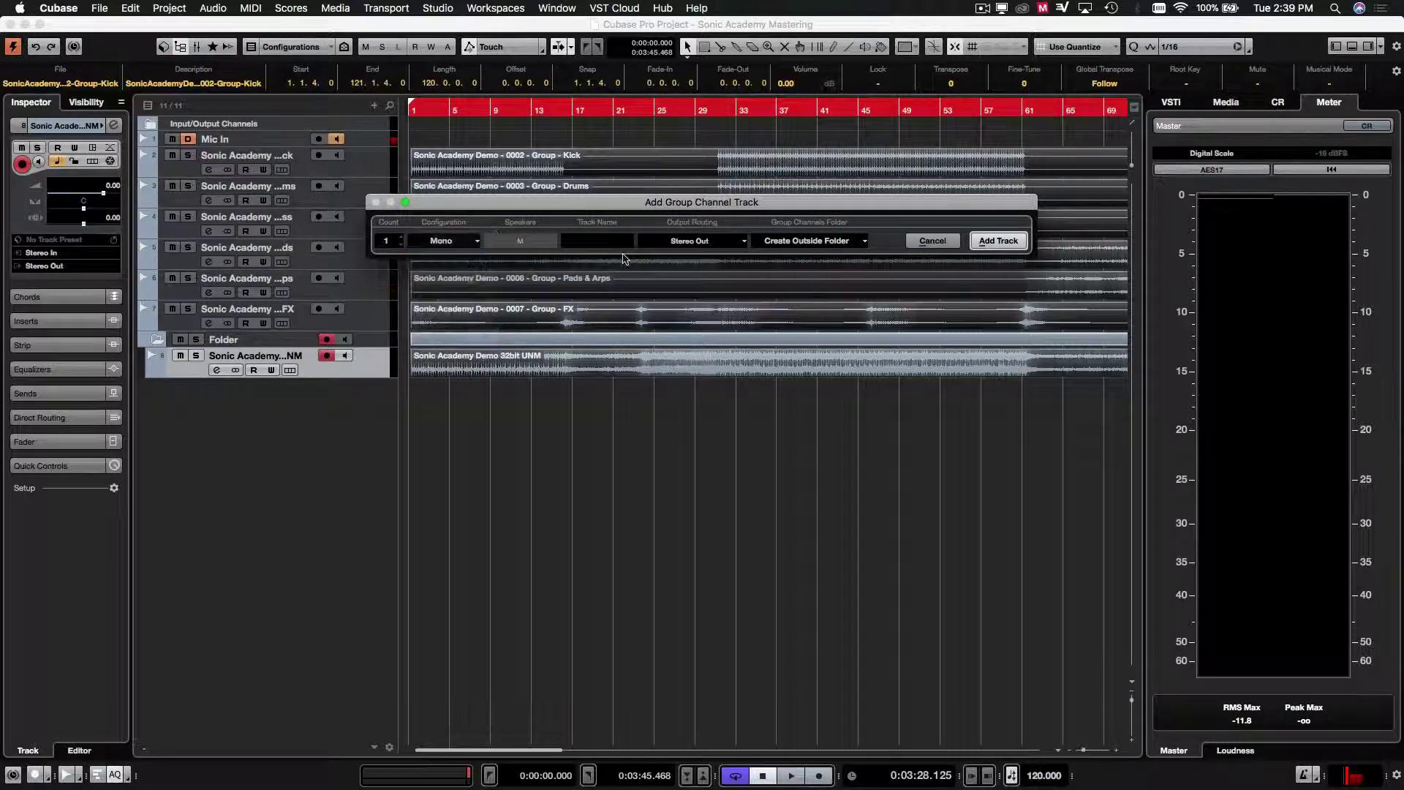
{"action": "left_click", "coordinate": [604, 240]}
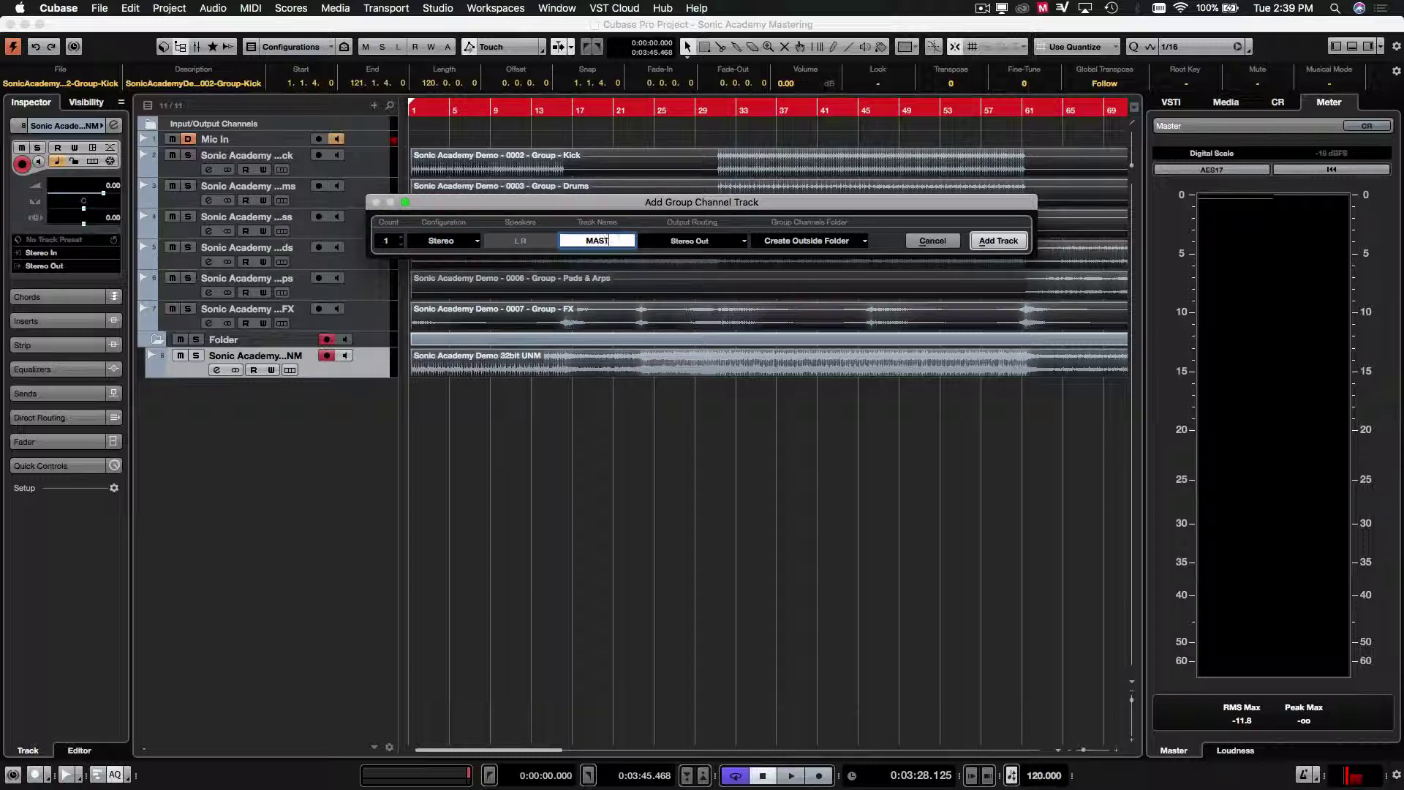
{"action": "key", "text": "Return"}
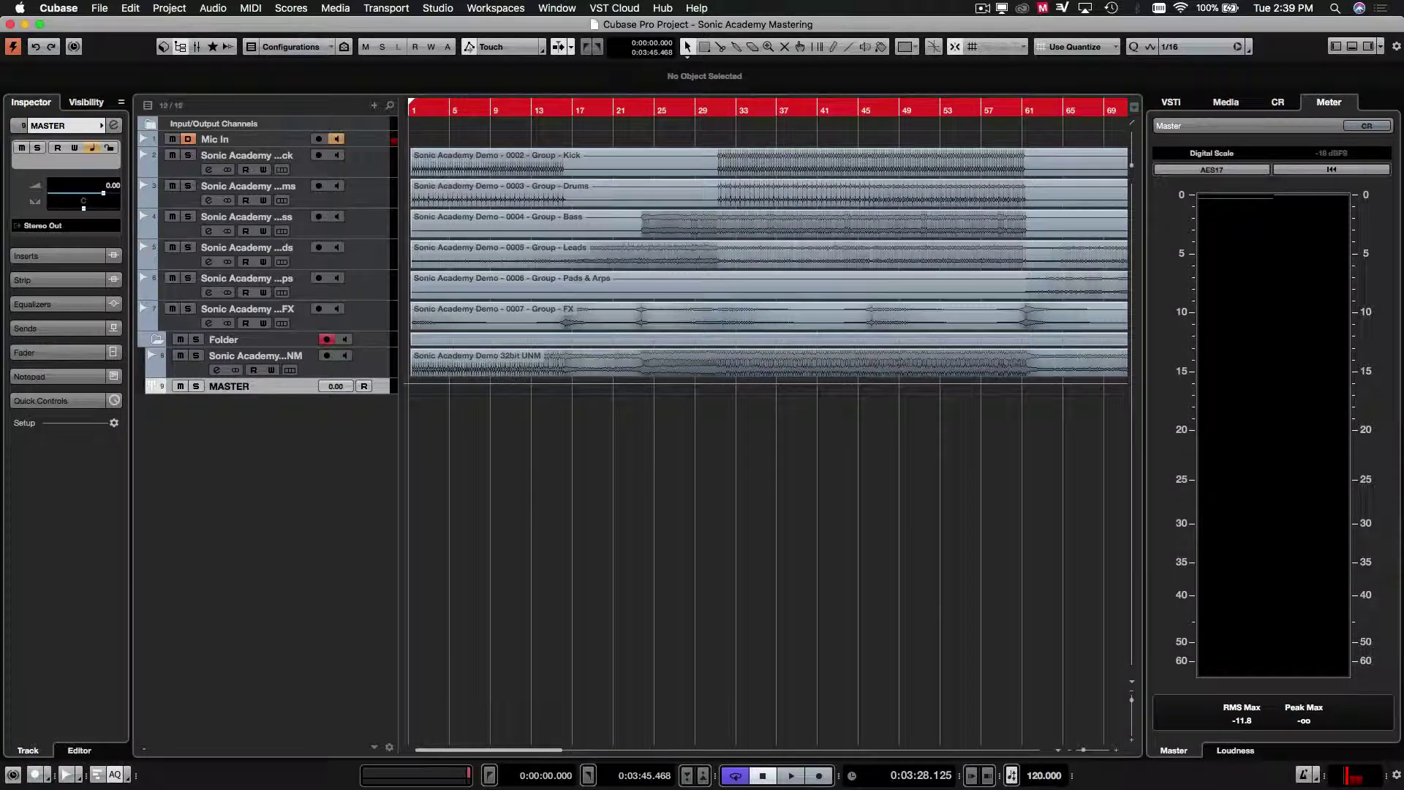
- Increase the height of the MASTER group track and select the 32bit UNM track to check its output routing
{"action": "left_click", "coordinate": [708, 472]}
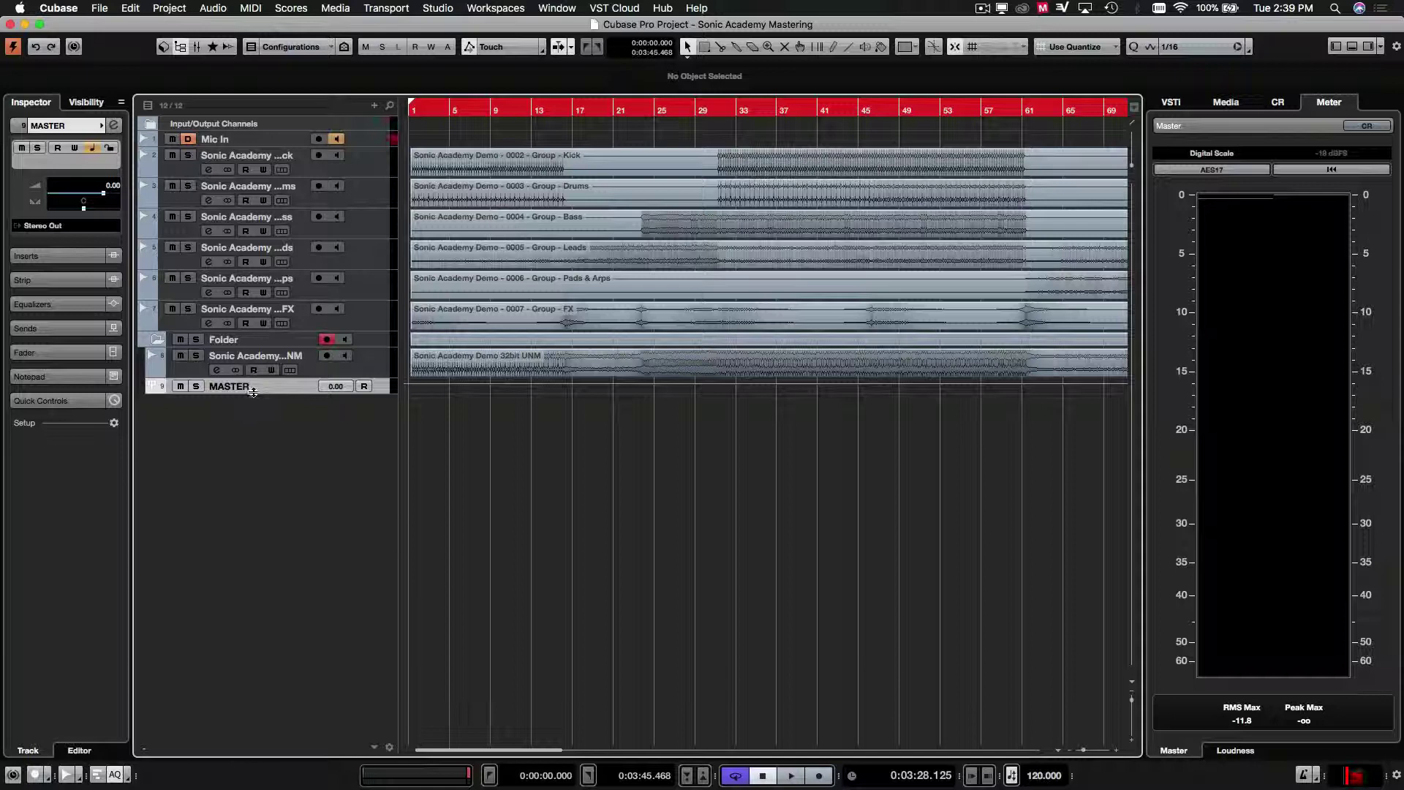
{"action": "left_click_drag", "start_coordinate": [253, 393], "coordinate": [254, 401]}
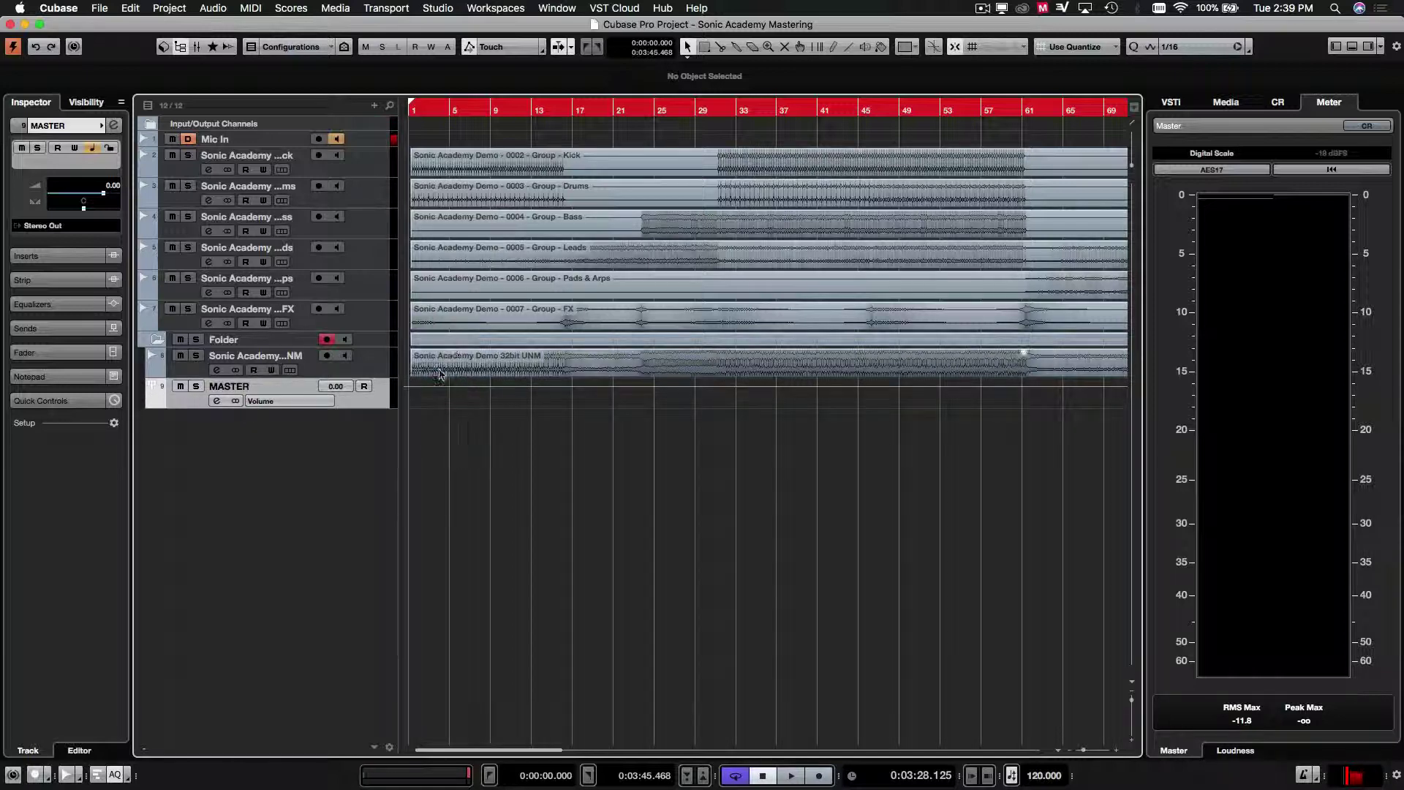
{"action": "left_click", "coordinate": [439, 370]}
{"action": "left_click", "coordinate": [358, 325]}
{"action": "left_click", "coordinate": [290, 372]}
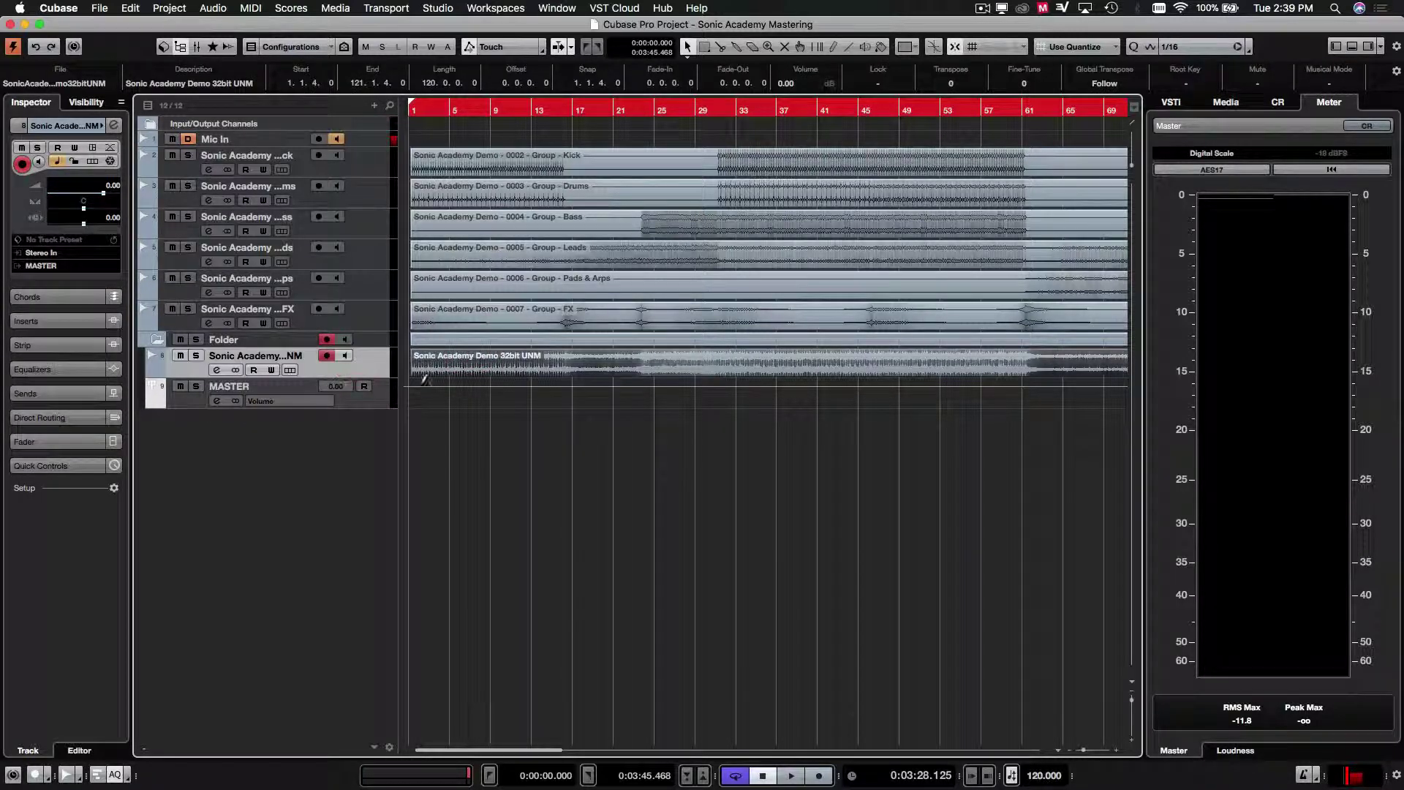
{"action": "left_click", "coordinate": [487, 365]}
- Select the six stem tracks from FX up to Kick and move them to a new folder
{"action": "left_click", "coordinate": [361, 326]}
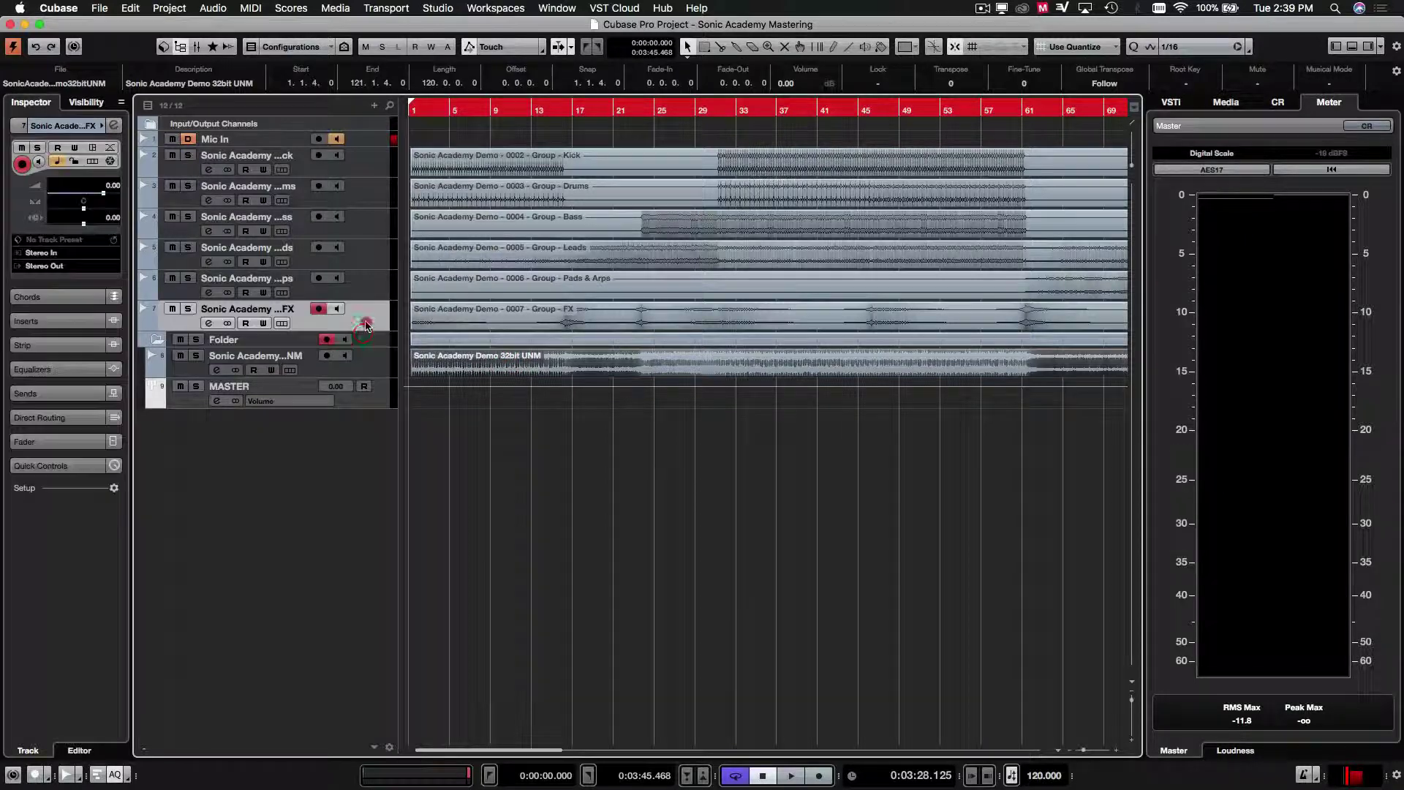
{"action": "left_click", "coordinate": [362, 171], "text": "shift"}
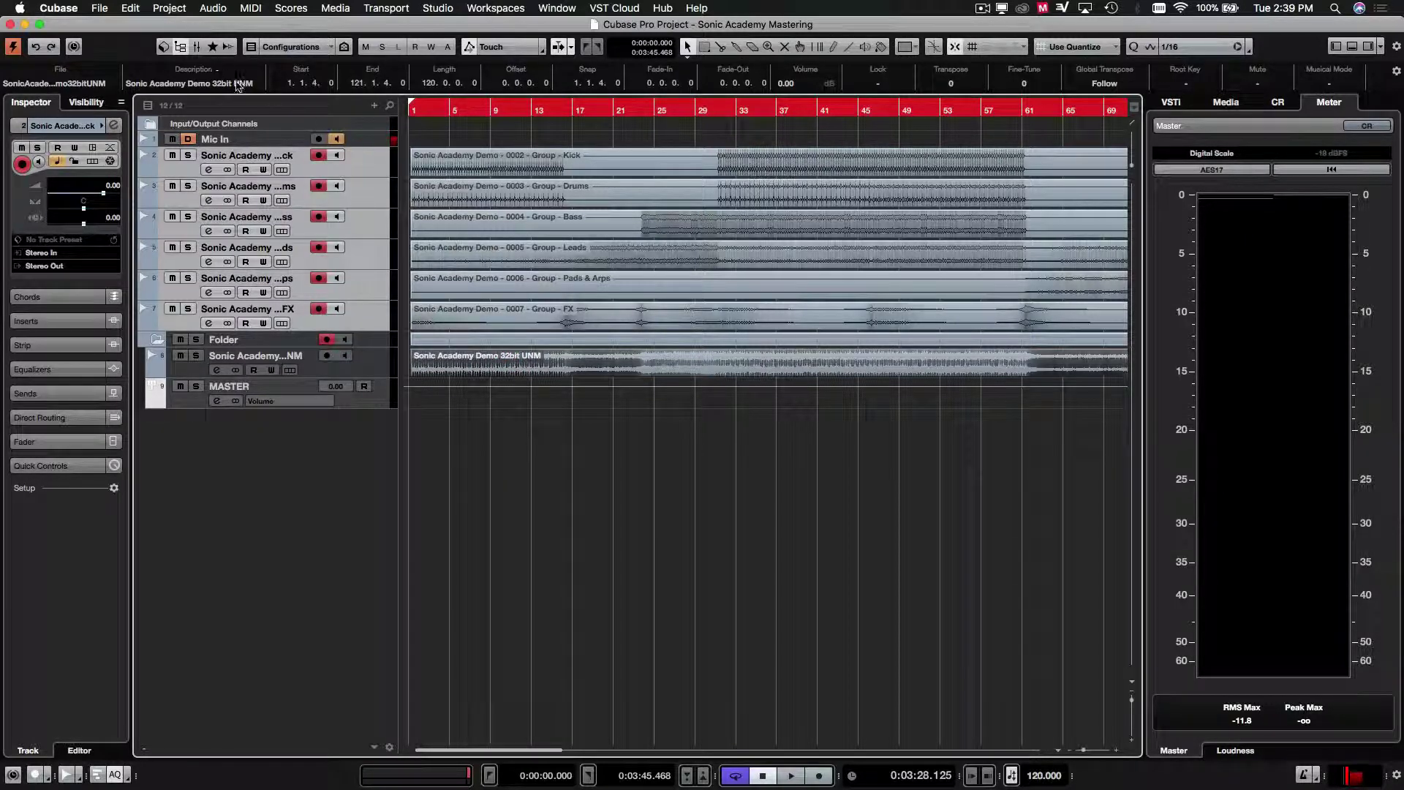
{"action": "left_click", "coordinate": [130, 8]}
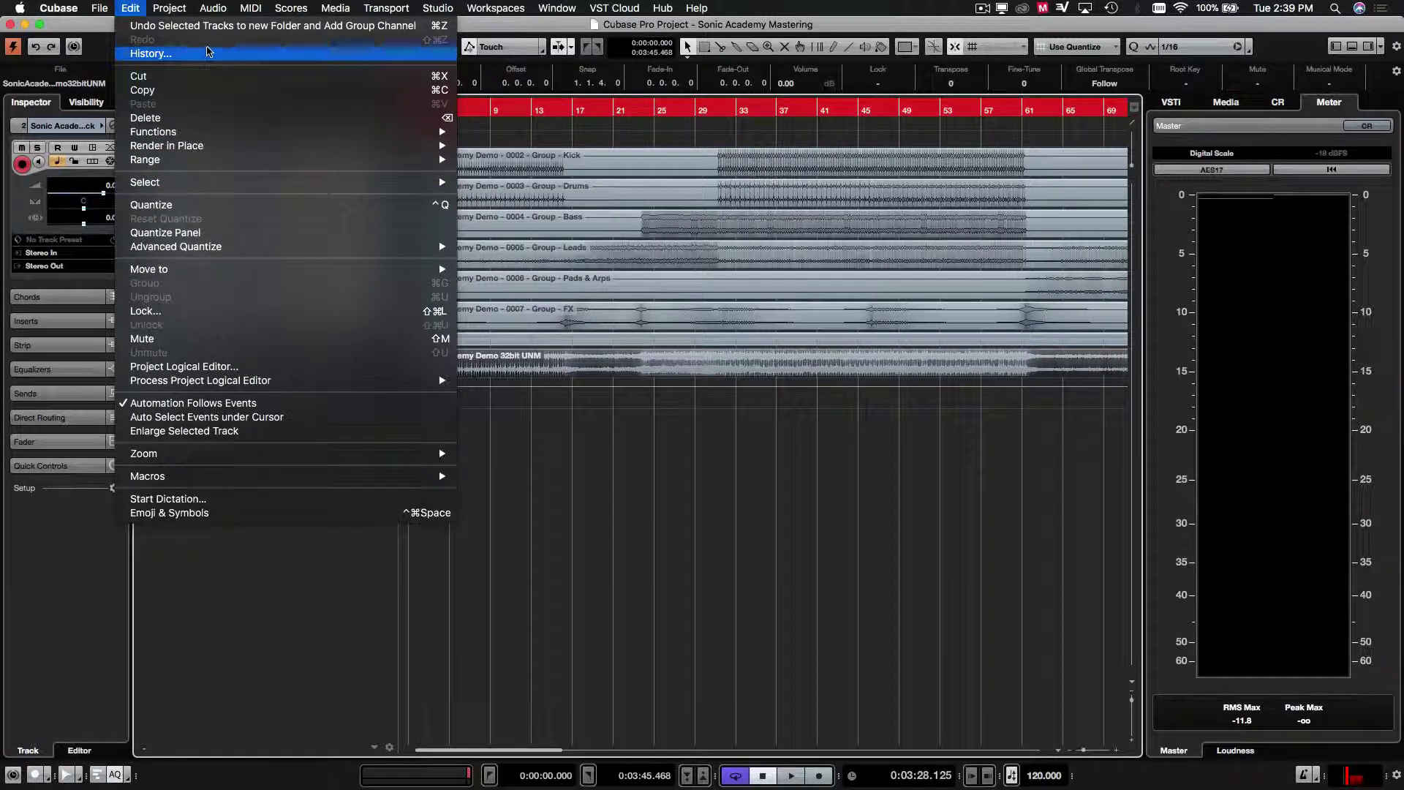
{"action": "left_click", "coordinate": [609, 276]}
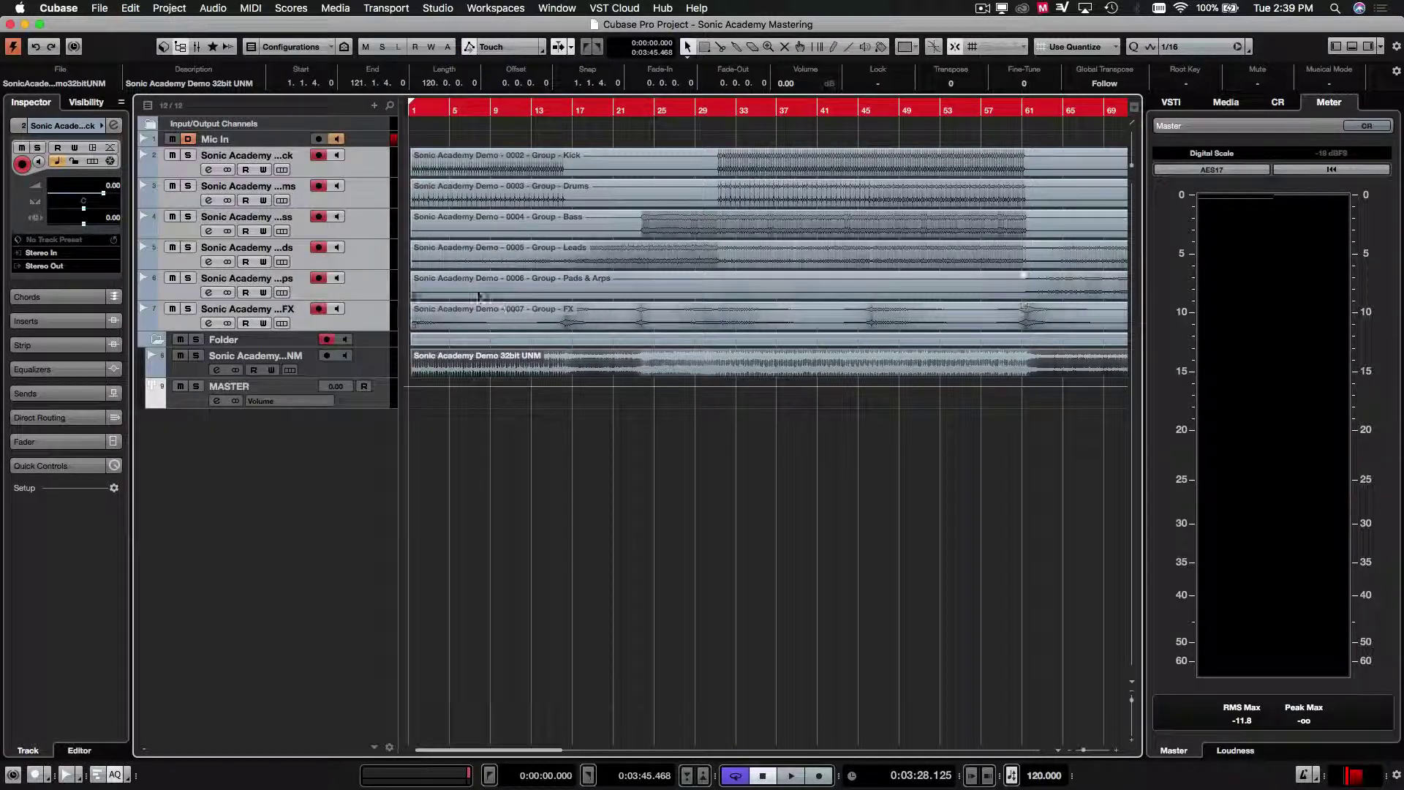
{"action": "right_click", "coordinate": [362, 178]}
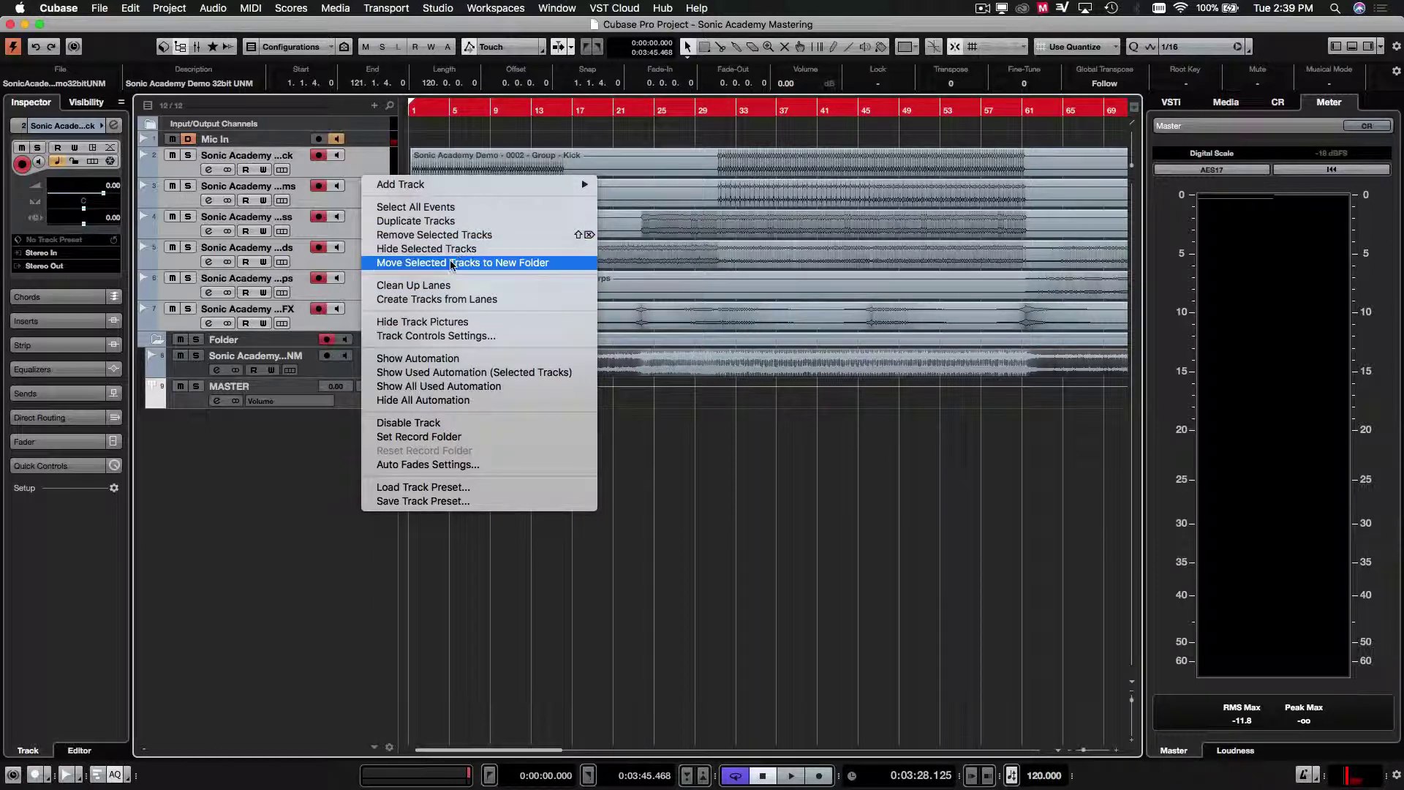
{"action": "left_click", "coordinate": [469, 263]}
{"action": "left_click", "coordinate": [626, 501]}
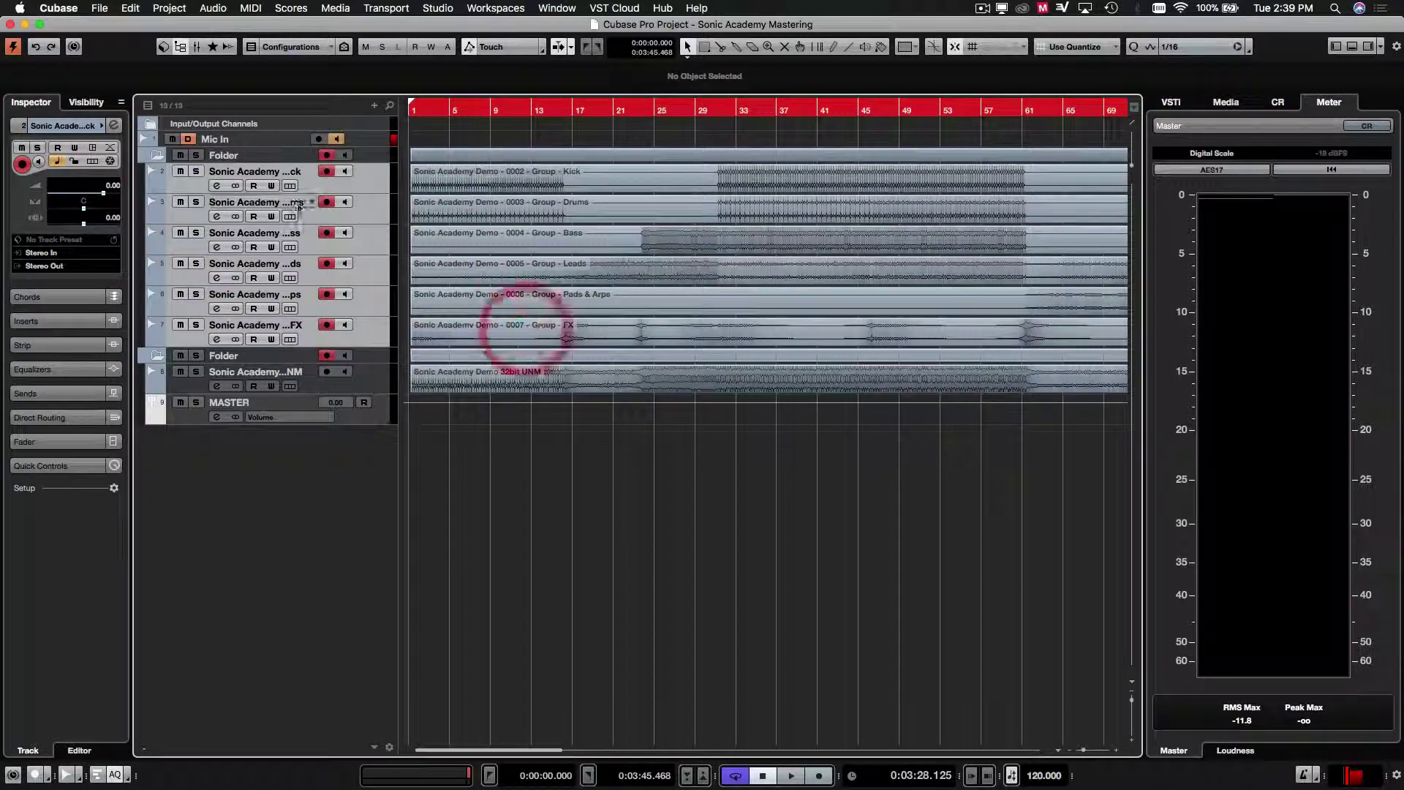
- Rename the folder holding the six stem tracks as Stem Mix
{"action": "double_click", "coordinate": [226, 154]}
{"action": "type", "text": "Ste"}
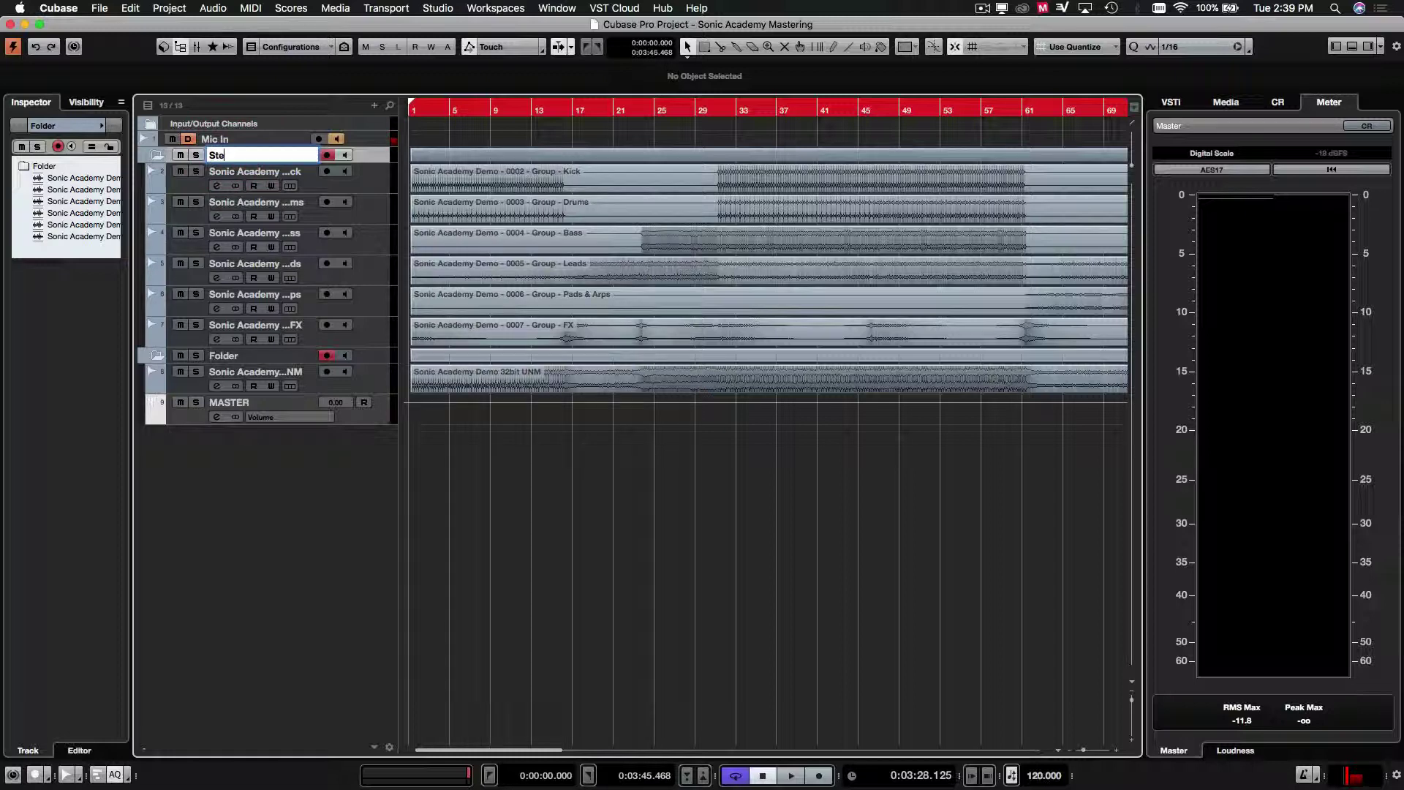
{"action": "type", "text": "m Mix"}
{"action": "key", "text": "Return"}
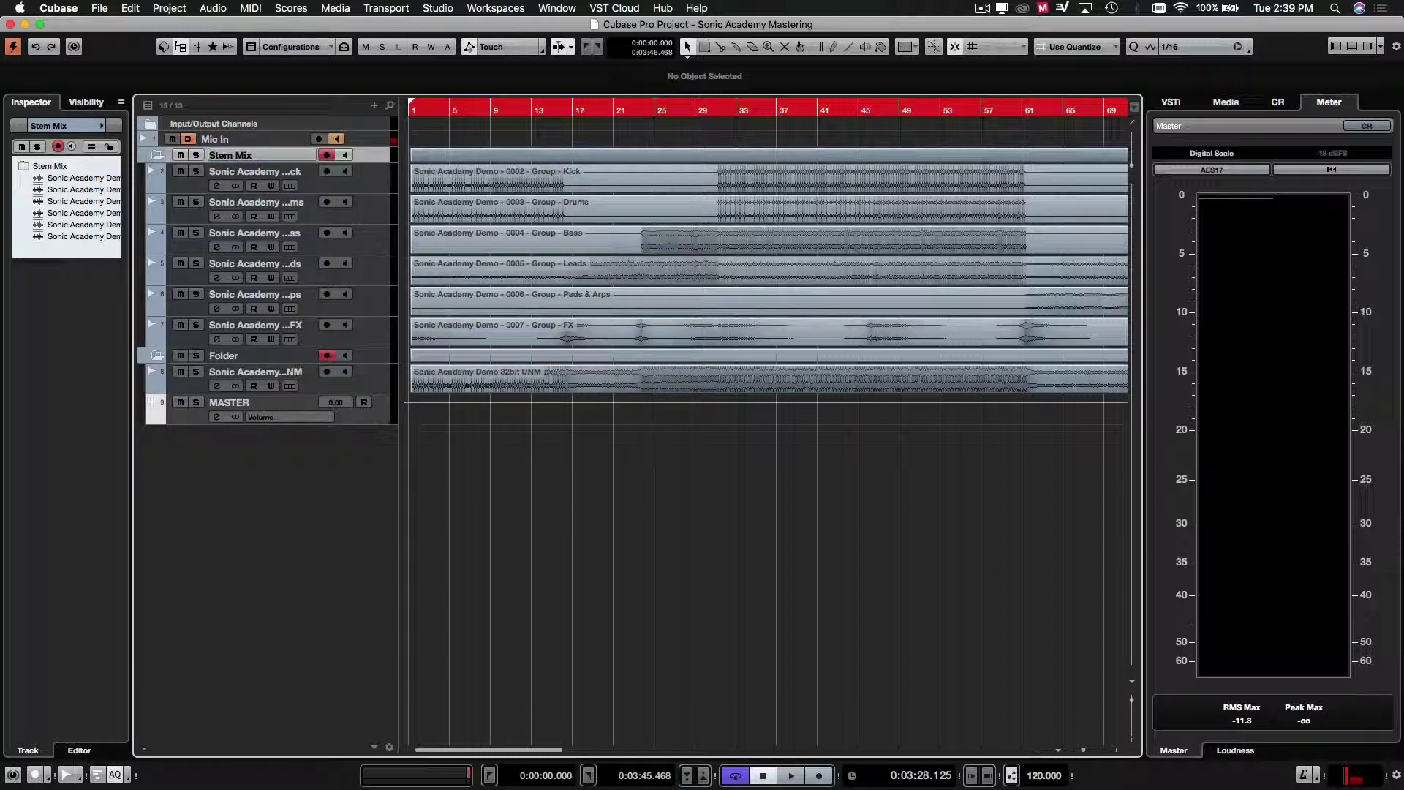
- Rename the folder holding the 32bit UNM track as Master
{"action": "left_click", "coordinate": [237, 357]}
{"action": "double_click", "coordinate": [223, 356]}
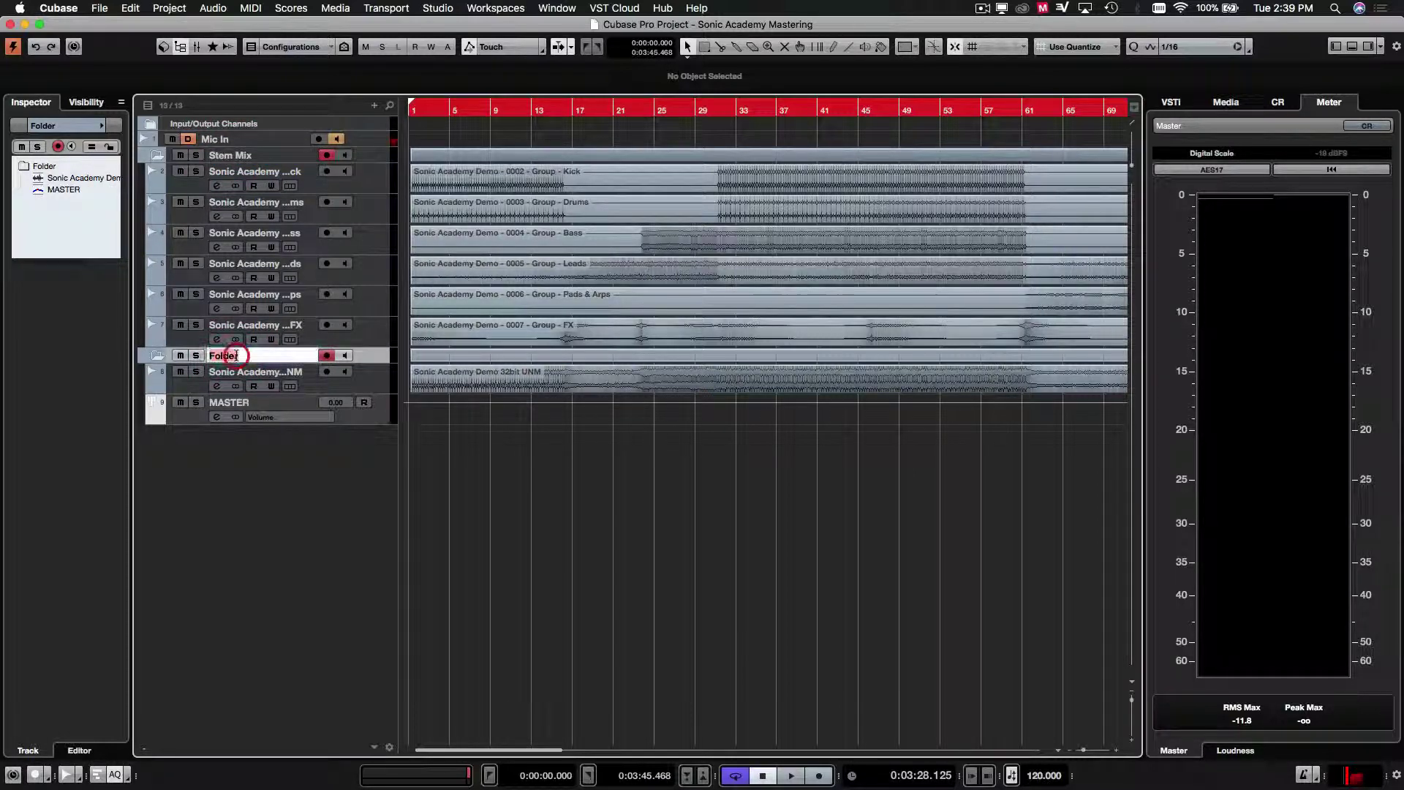
{"action": "type", "text": "Master"}
{"action": "key", "text": "Return"}
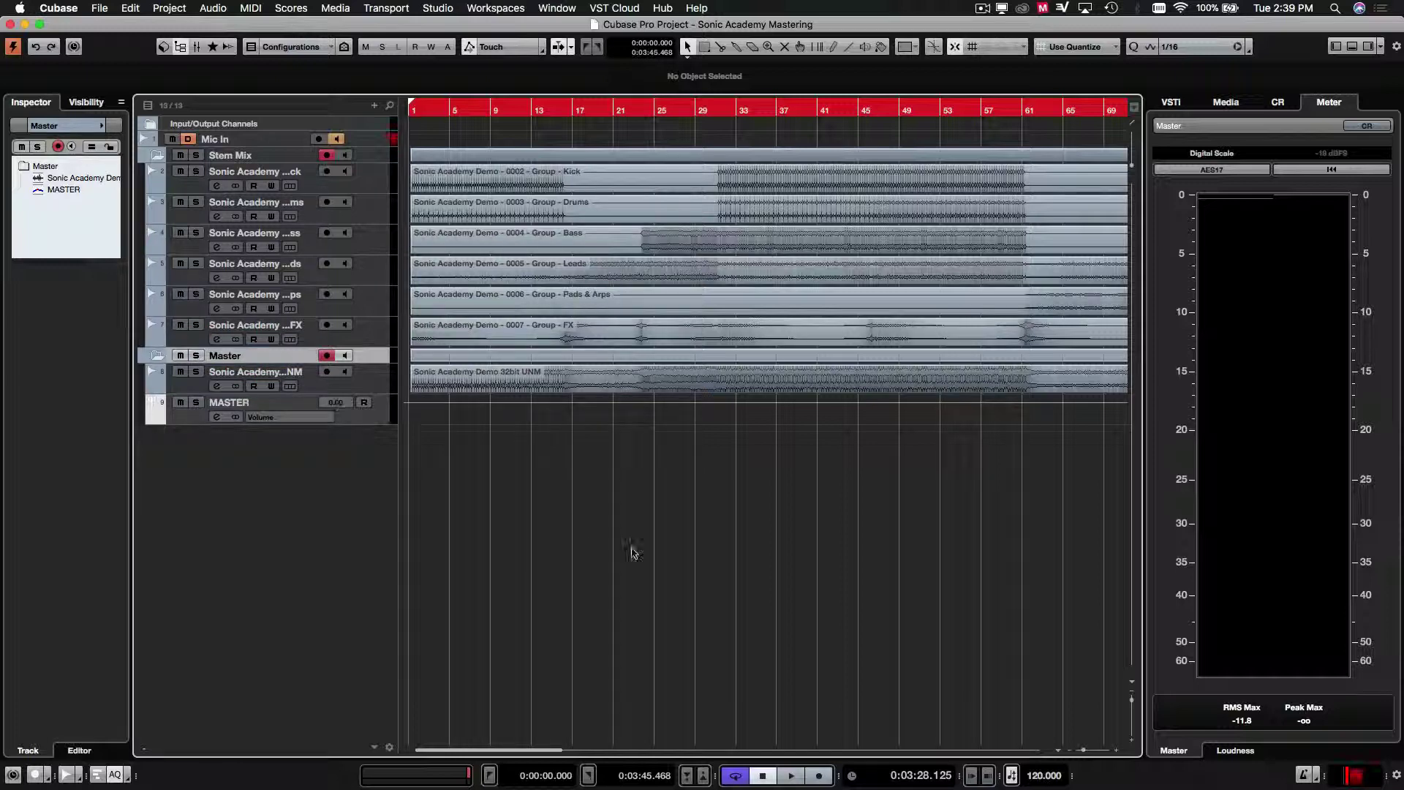
- Show the full length of the song in the arrangement and select the stem and mixdown clips to review them
{"action": "left_click", "coordinate": [594, 331]}
{"action": "key", "text": "g"}
{"action": "key", "text": "g"}
{"action": "key", "text": "g"}
{"action": "key", "text": "g"}
{"action": "key", "text": "g"}
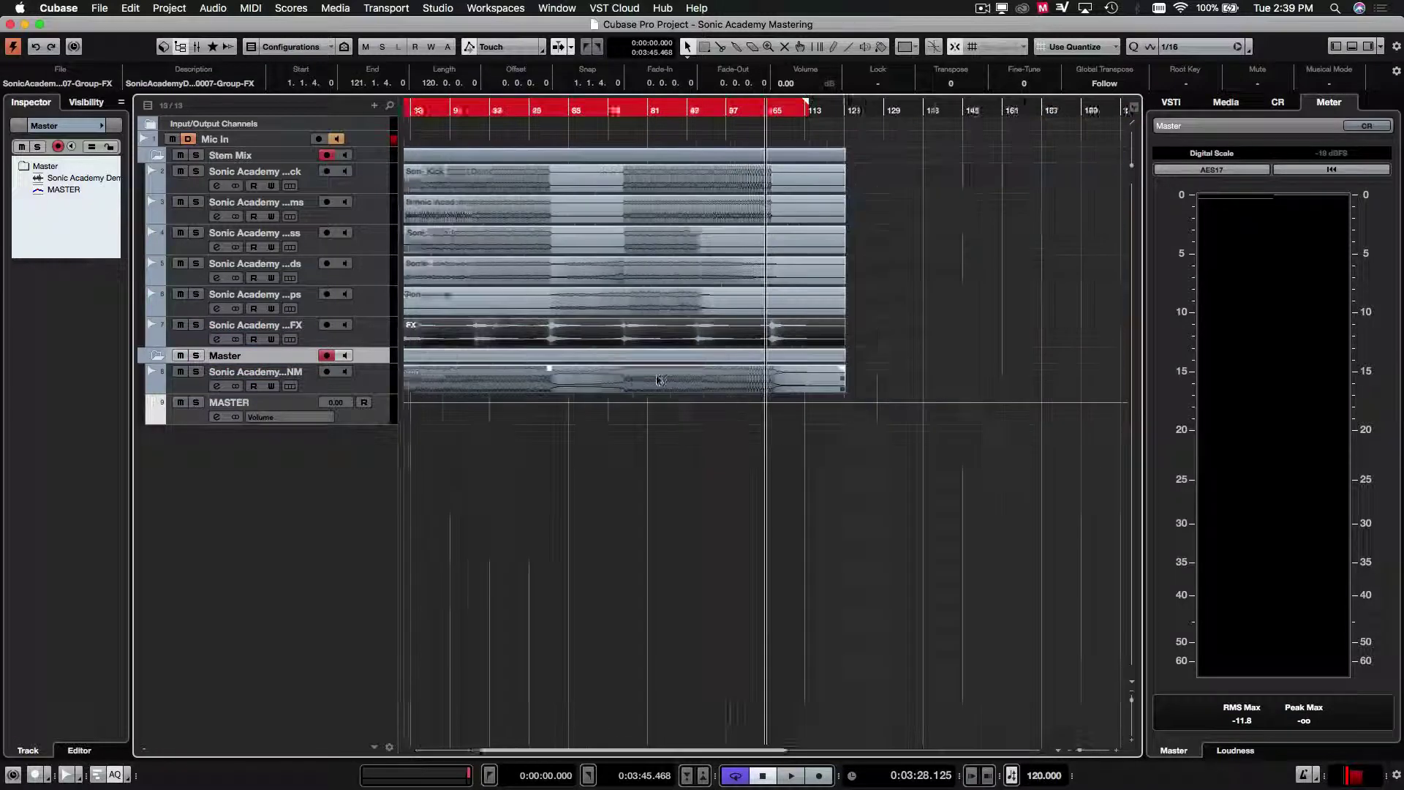
{"action": "left_click_drag", "start_coordinate": [870, 388], "coordinate": [460, 372]}
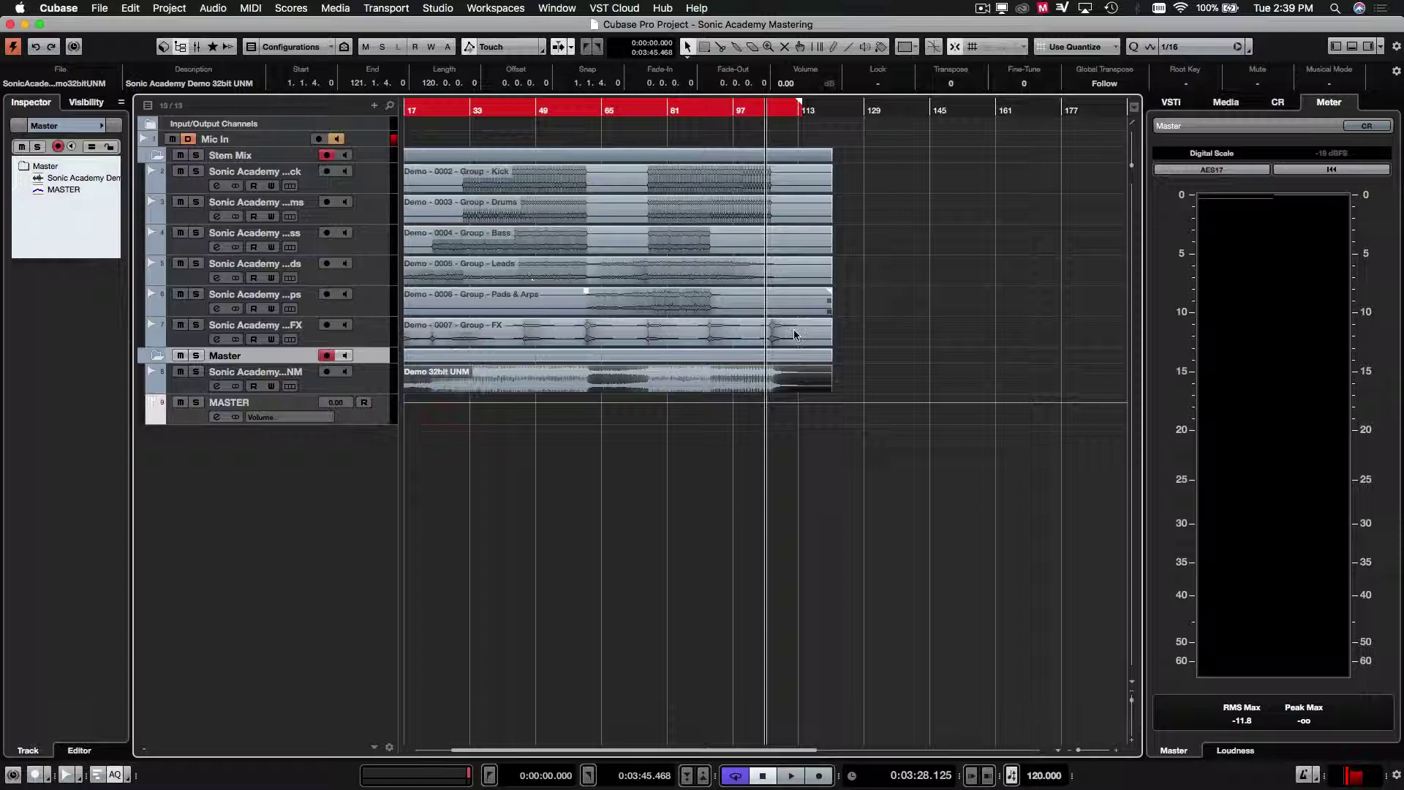
{"action": "left_click_drag", "start_coordinate": [914, 344], "coordinate": [256, 184]}
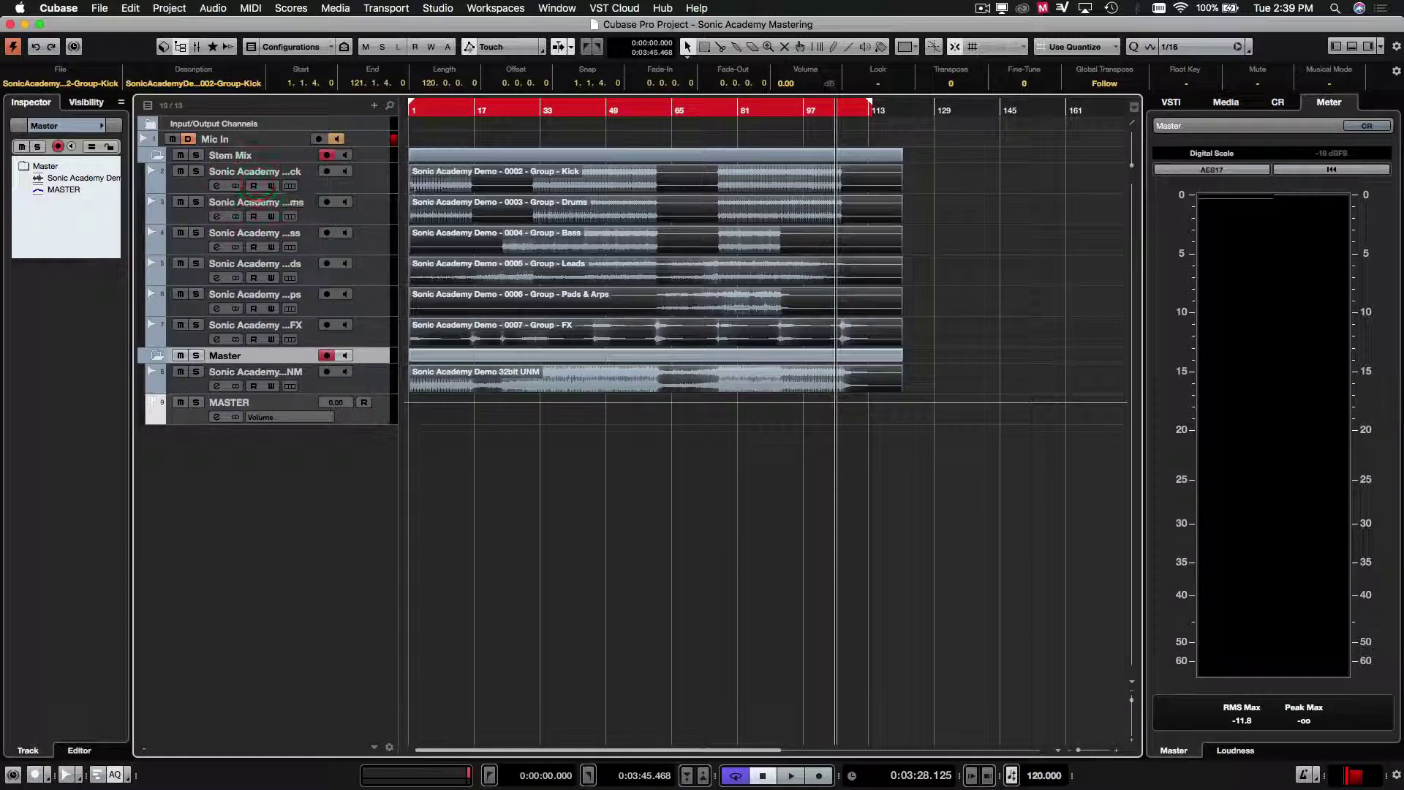
{"action": "left_click_drag", "start_coordinate": [437, 183], "coordinate": [423, 185]}
{"action": "left_click", "coordinate": [923, 249]}
{"action": "left_click_drag", "start_coordinate": [959, 324], "coordinate": [402, 183]}
- Route the outputs of all six stem channels, Kick through FX, to the MASTER group in the MixConsole
{"action": "left_click", "coordinate": [372, 188]}
{"action": "key", "text": "F3"}
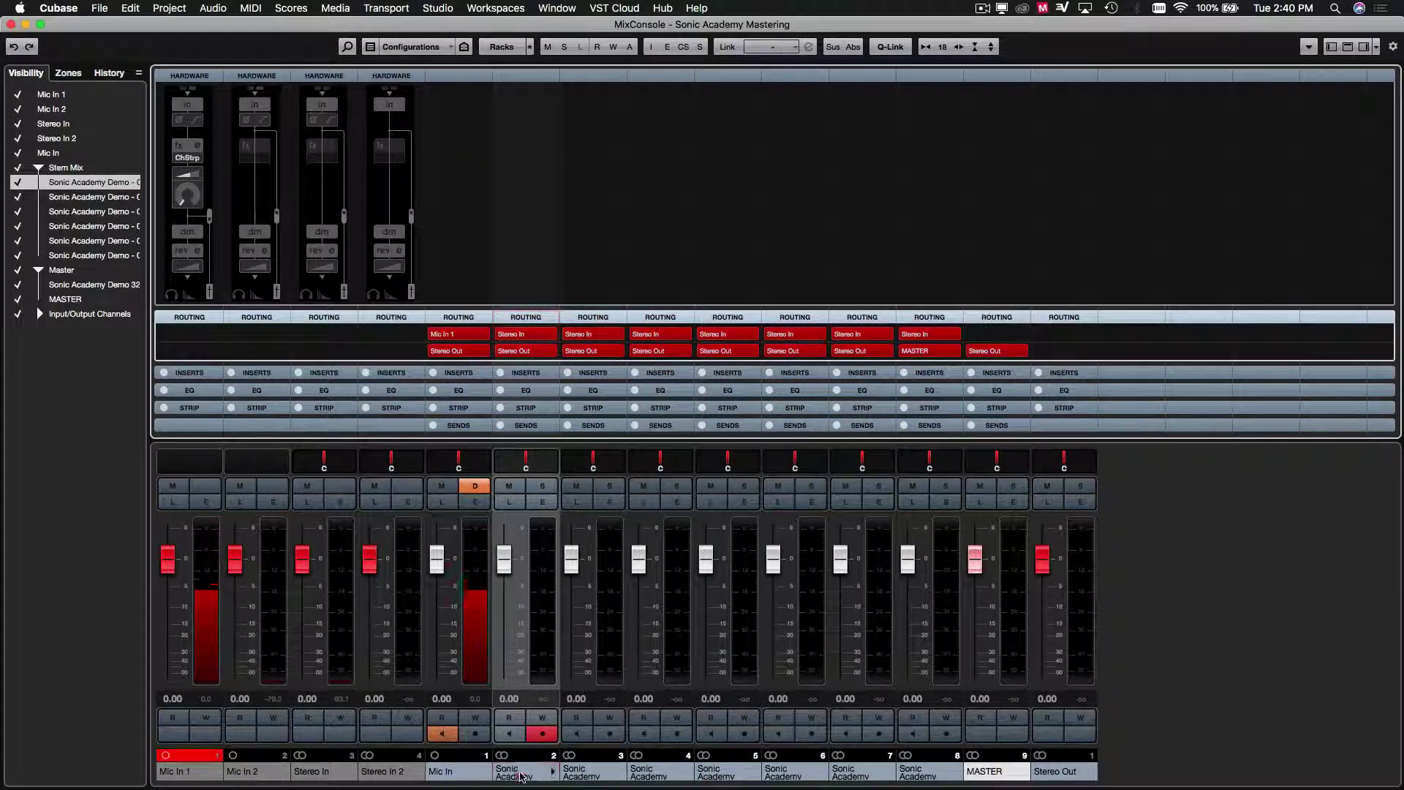
{"action": "left_click", "coordinate": [856, 771], "text": "shift"}
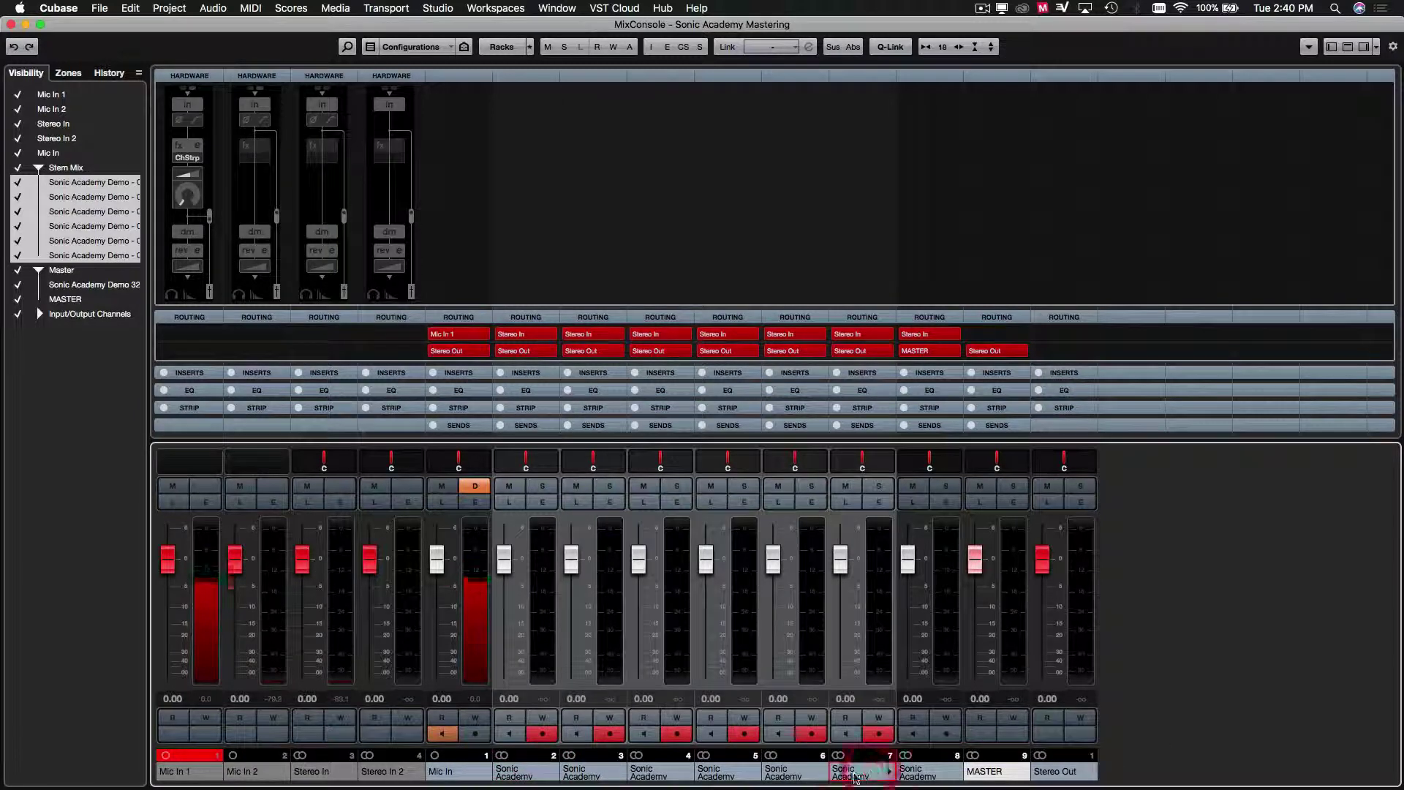
{"action": "left_click", "coordinate": [851, 351], "text": "alt+shift"}
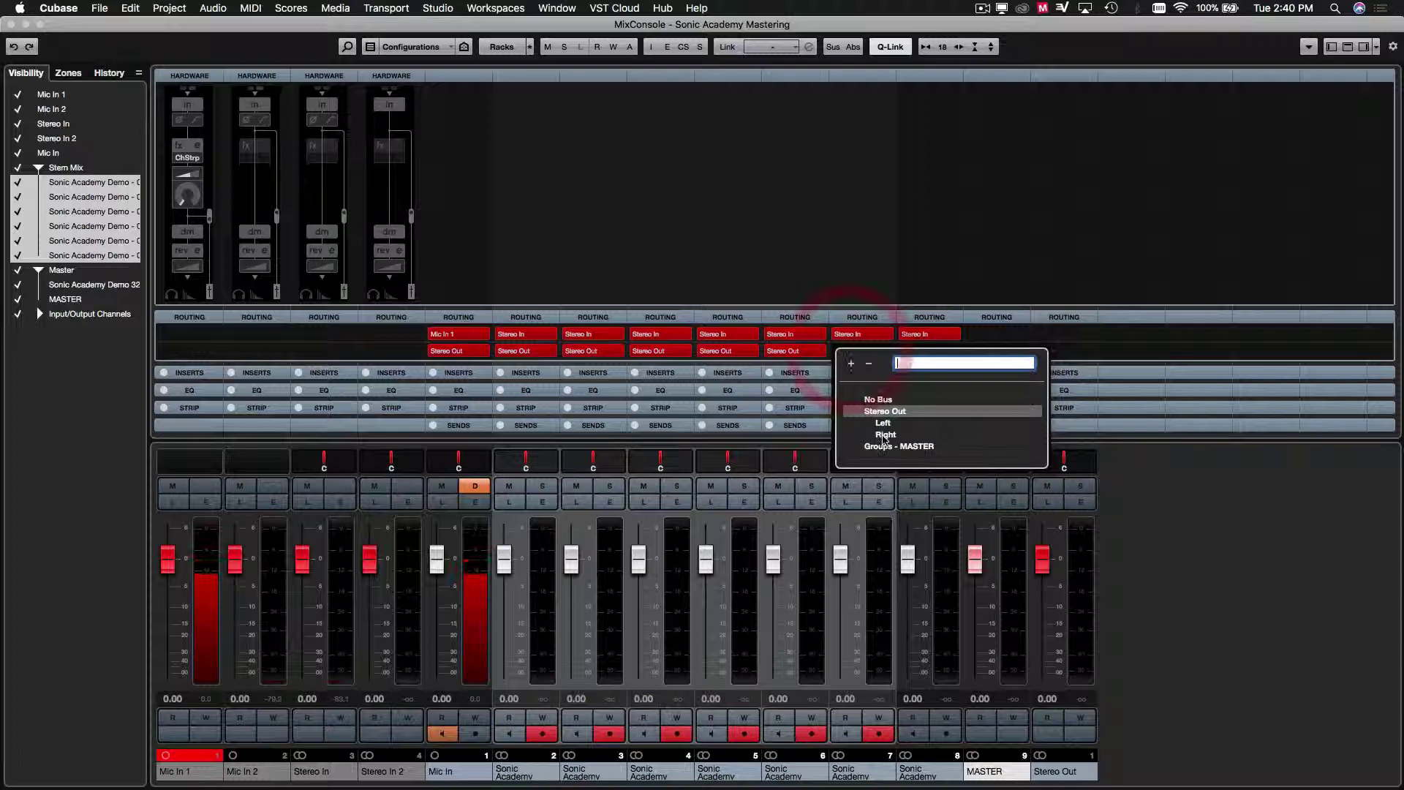
{"action": "left_click", "coordinate": [907, 450], "text": "alt+shift"}
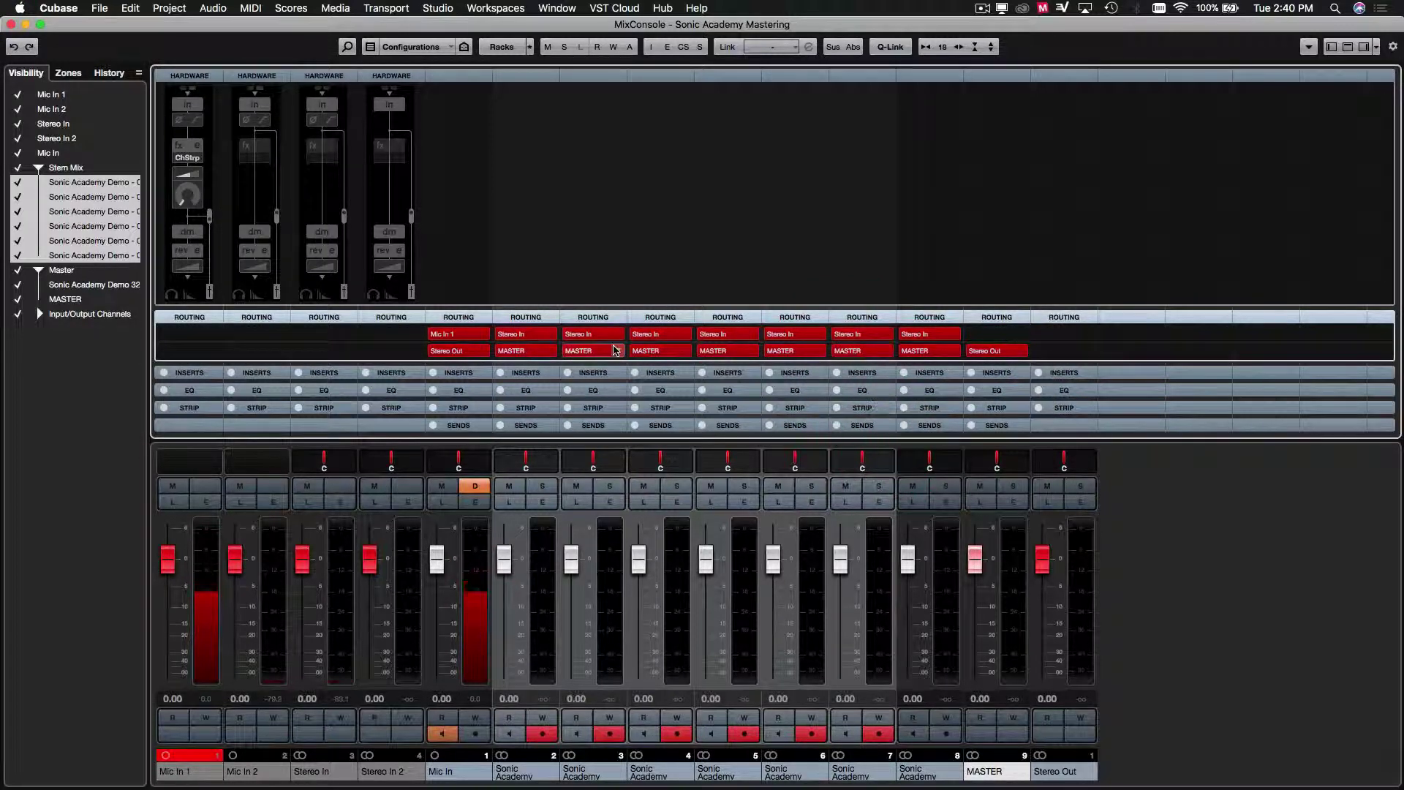
{"action": "key", "text": "alt+shift"}
{"action": "key", "text": "F3"}
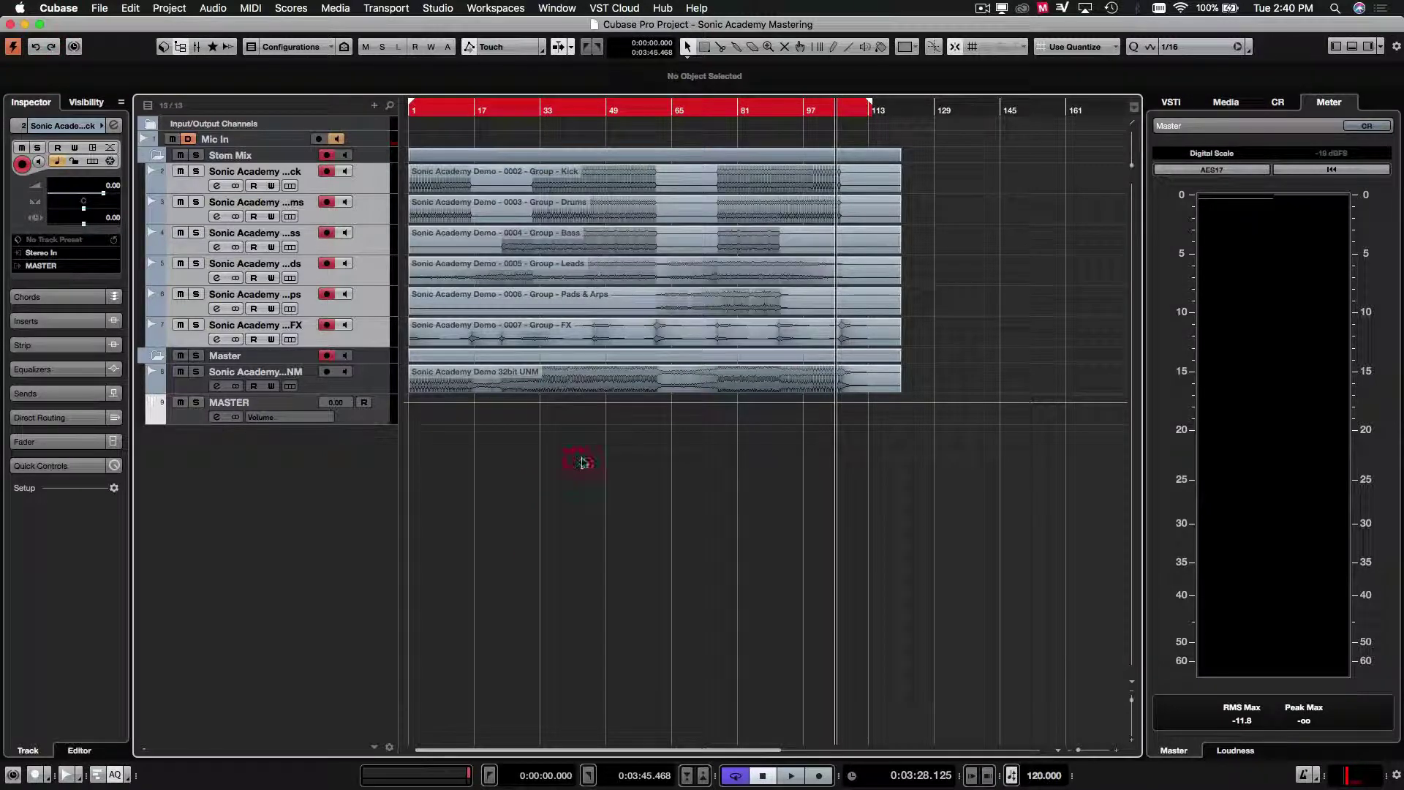
- Add a stereo audio track named Reference 1 below the MASTER group track and increase its height
{"action": "left_click", "coordinate": [382, 419]}
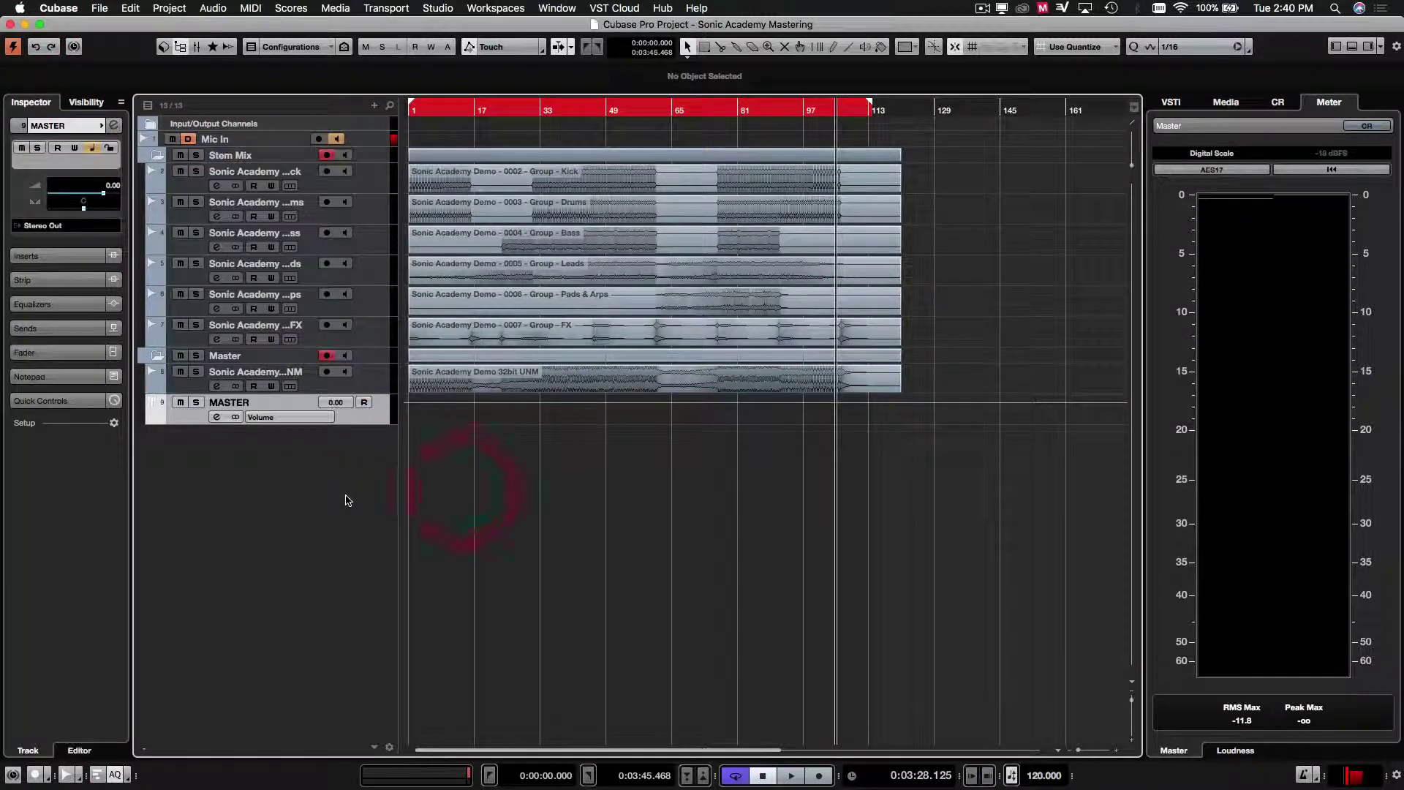
{"action": "left_click", "coordinate": [370, 422]}
{"action": "left_click", "coordinate": [378, 419]}
{"action": "left_click", "coordinate": [316, 450]}
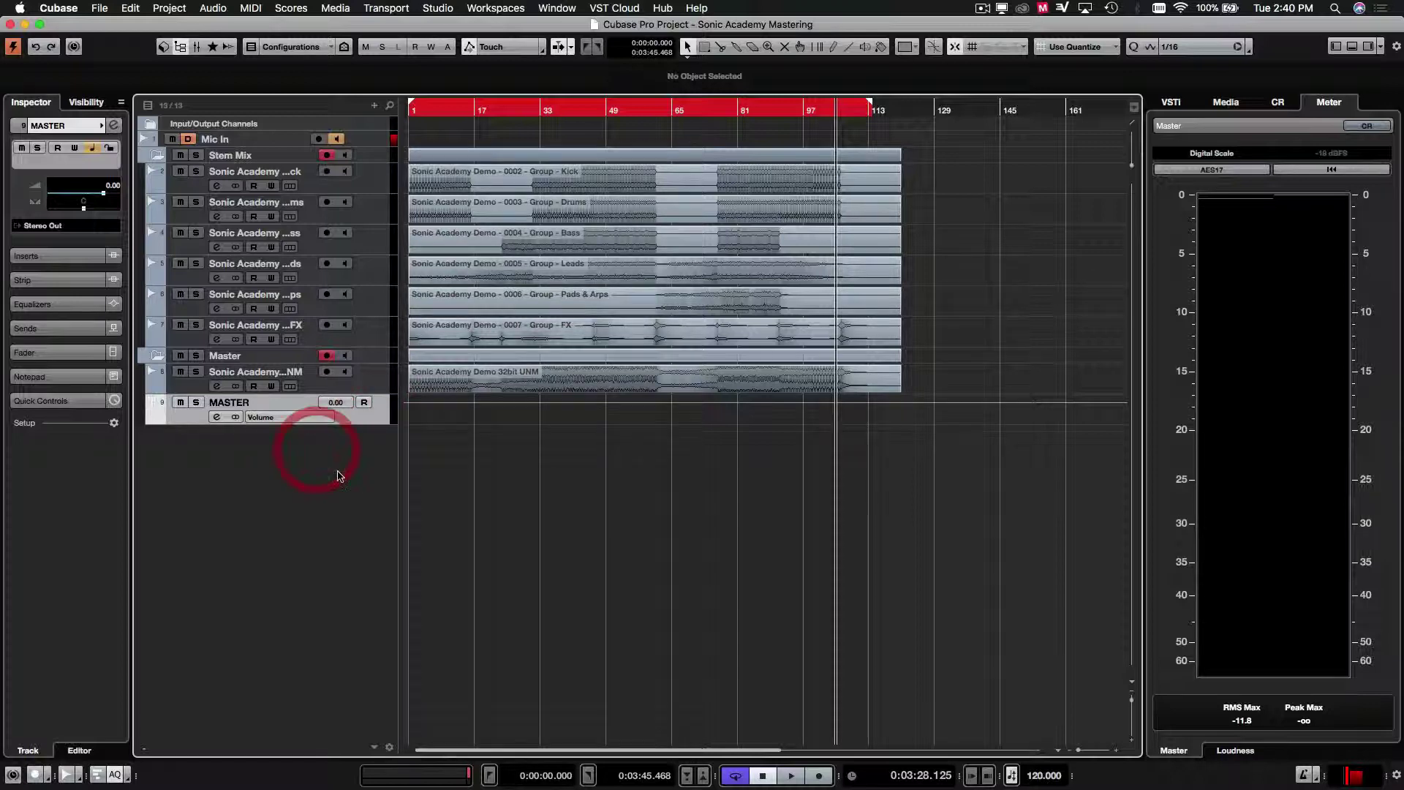
{"action": "right_click", "coordinate": [333, 479]}
{"action": "left_click", "coordinate": [388, 494]}
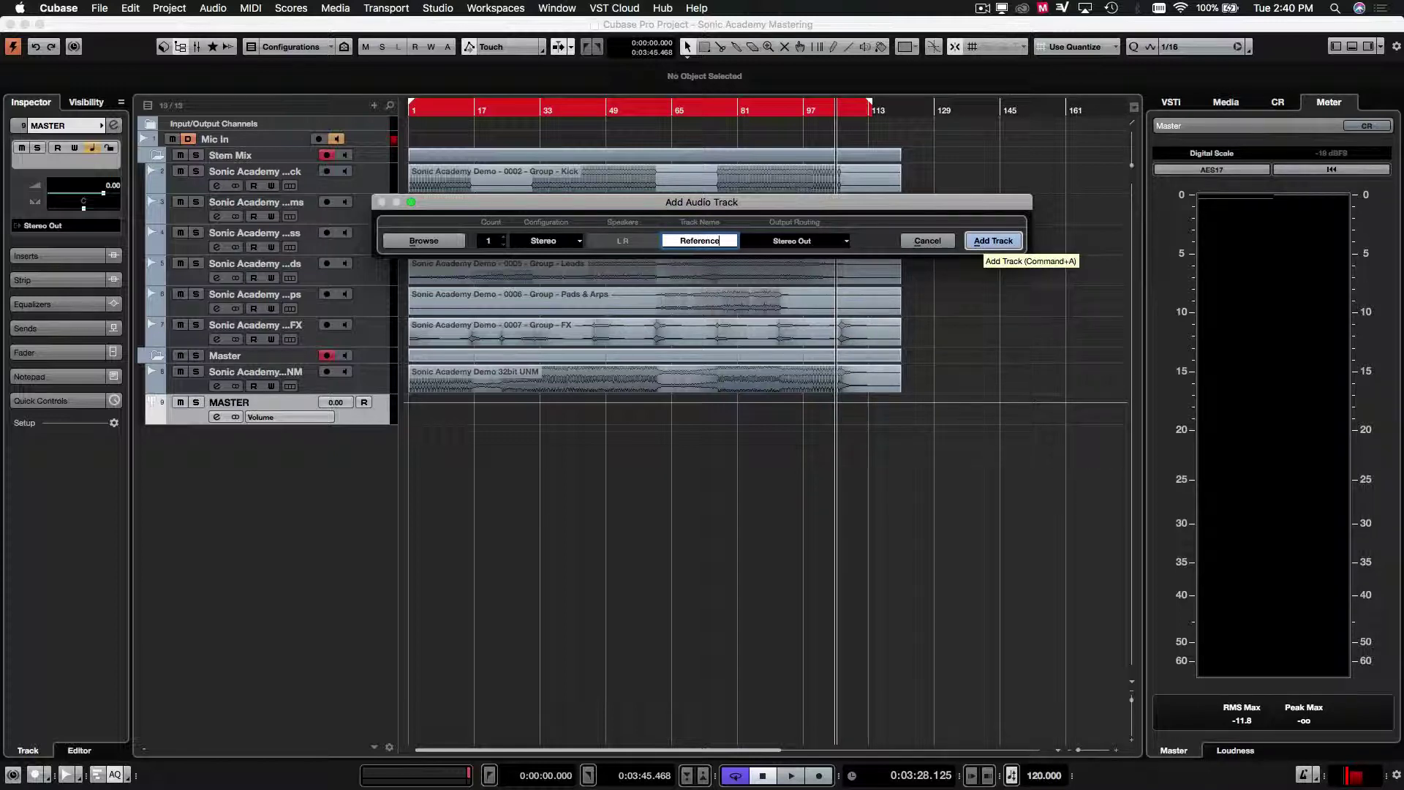
{"action": "left_click", "coordinate": [993, 240]}
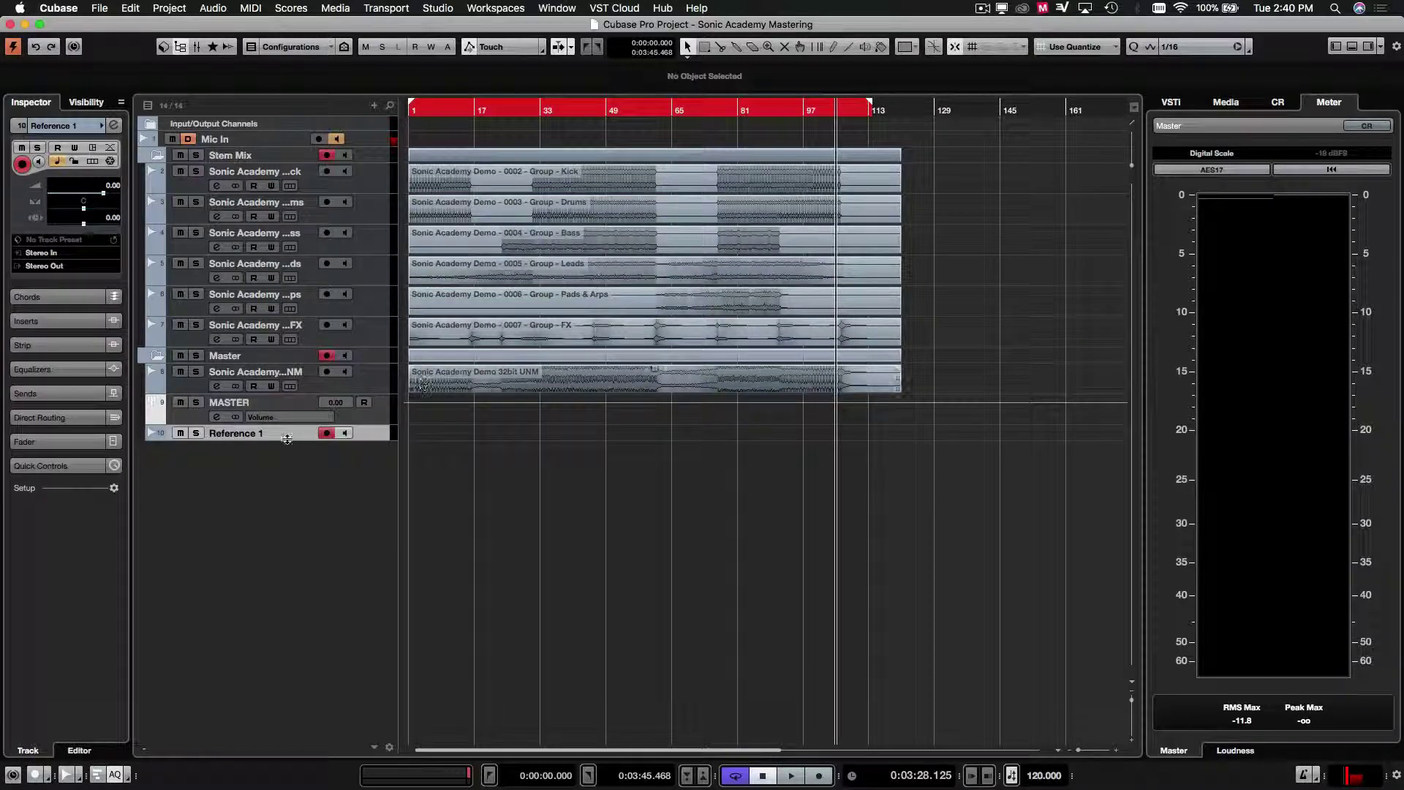
{"action": "left_click_drag", "start_coordinate": [284, 449], "coordinate": [282, 456]}
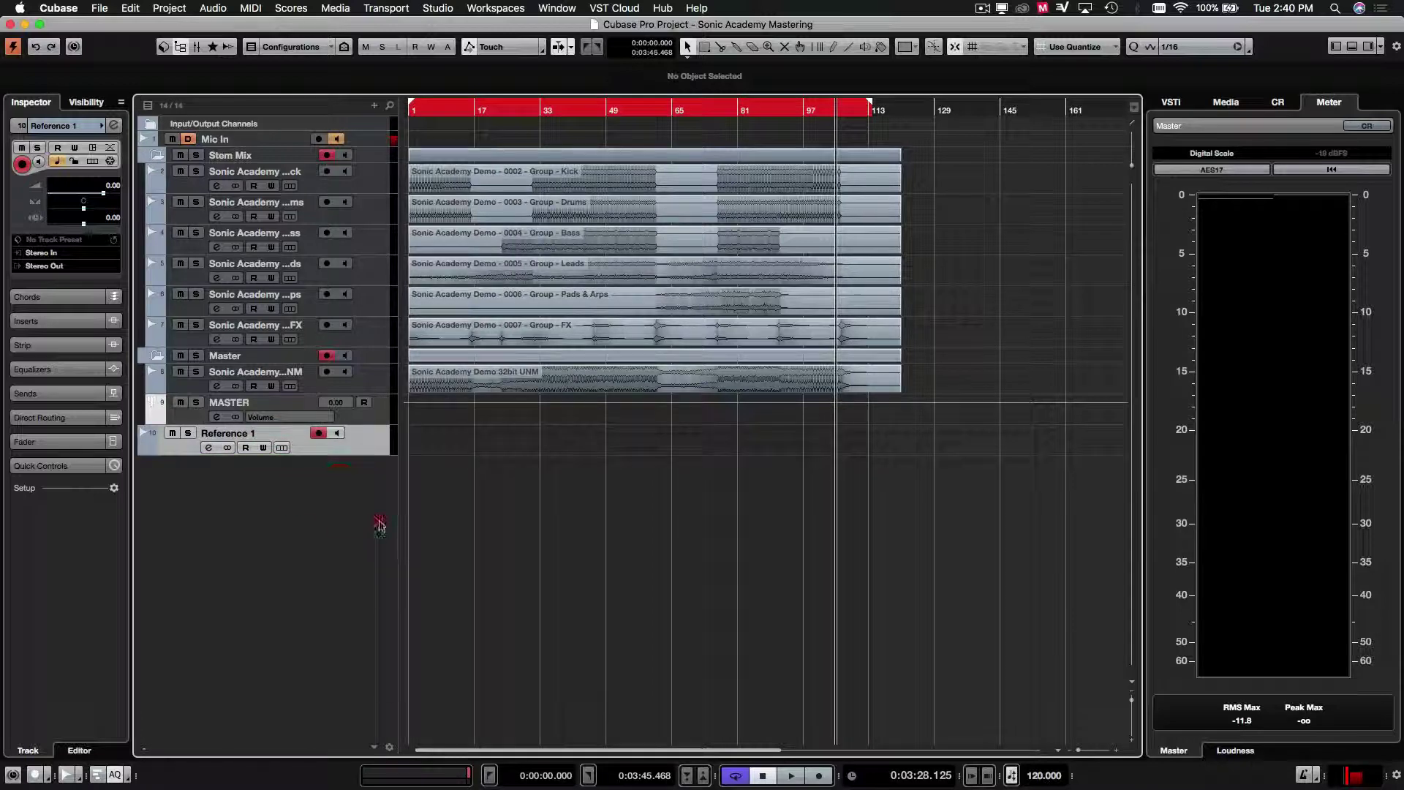
- Duplicate the Reference 1 track and name the copy Reference 2
{"action": "right_click", "coordinate": [381, 449]}
{"action": "left_click", "coordinate": [474, 488]}
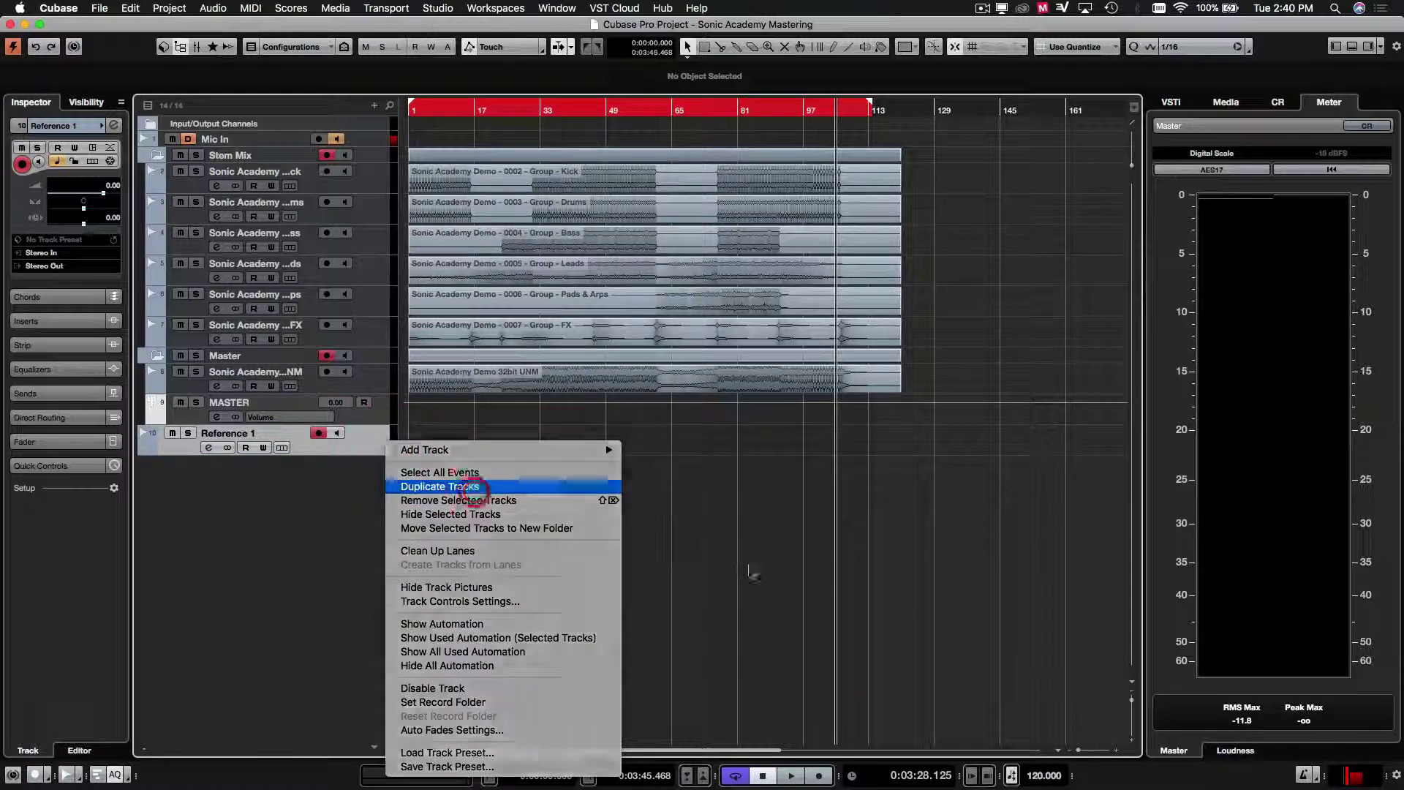
{"action": "double_click", "coordinate": [266, 463]}
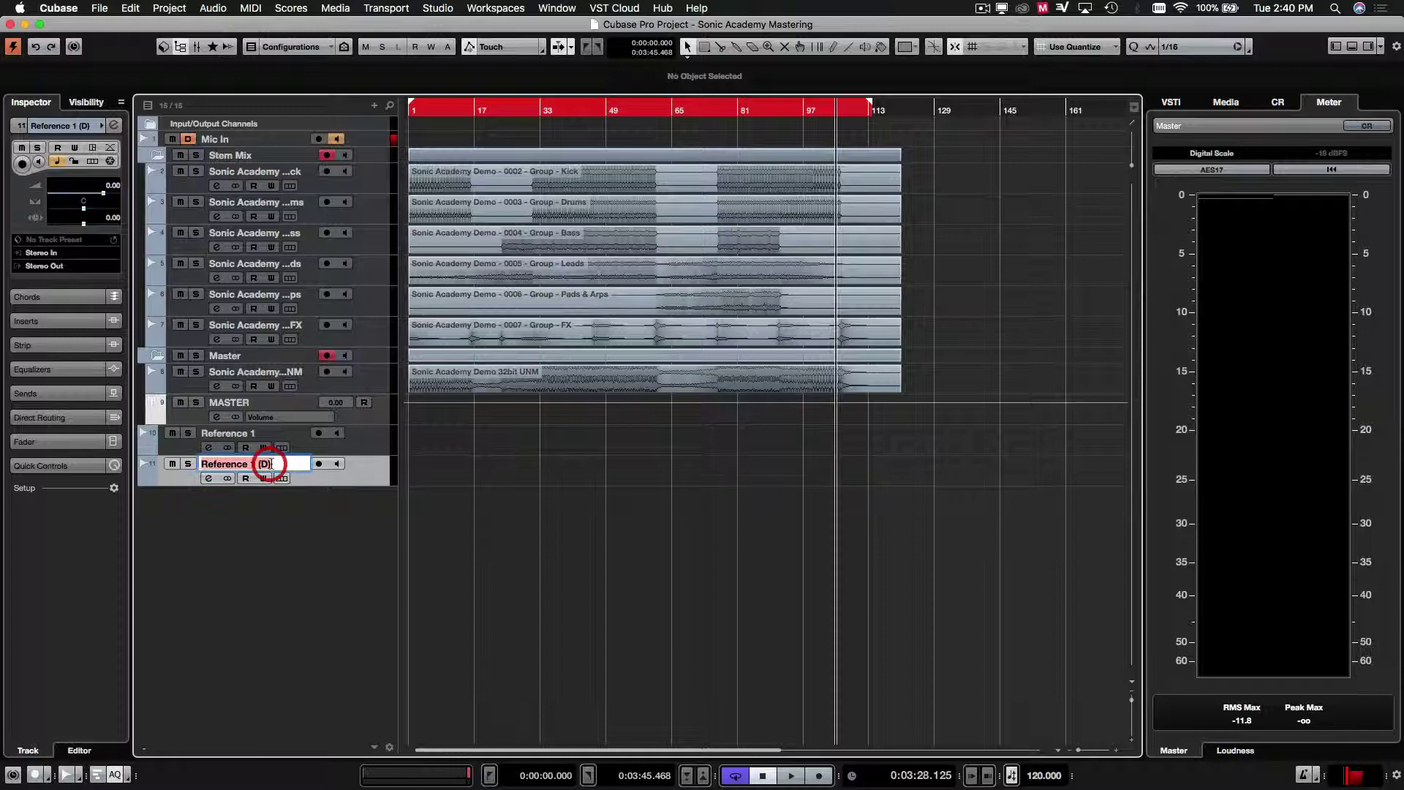
{"action": "type", "text": "2"}
{"action": "key", "text": "Return"}
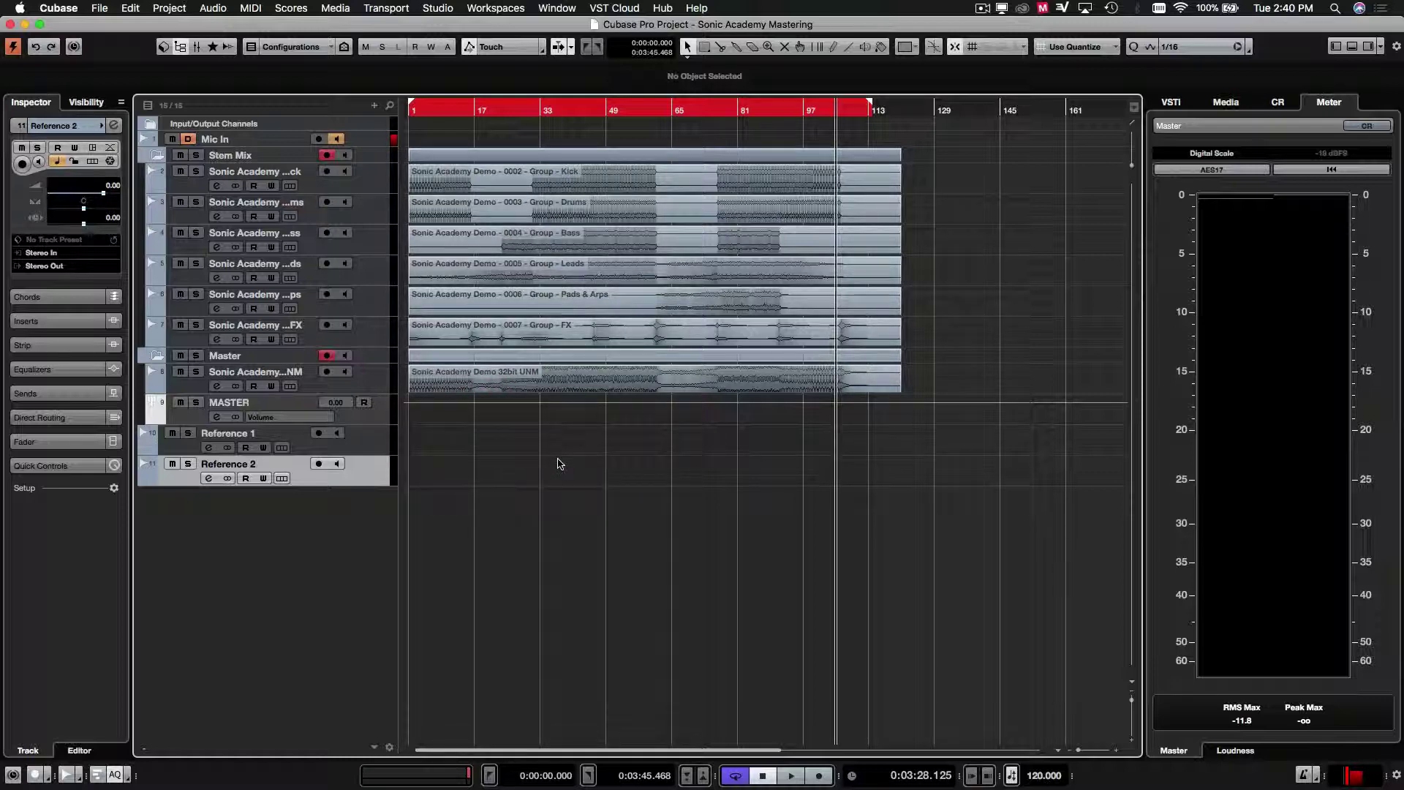
- Check the output routing of the Reference 1 and Reference 2 channels in the MixConsole
{"action": "left_click", "coordinate": [358, 447]}
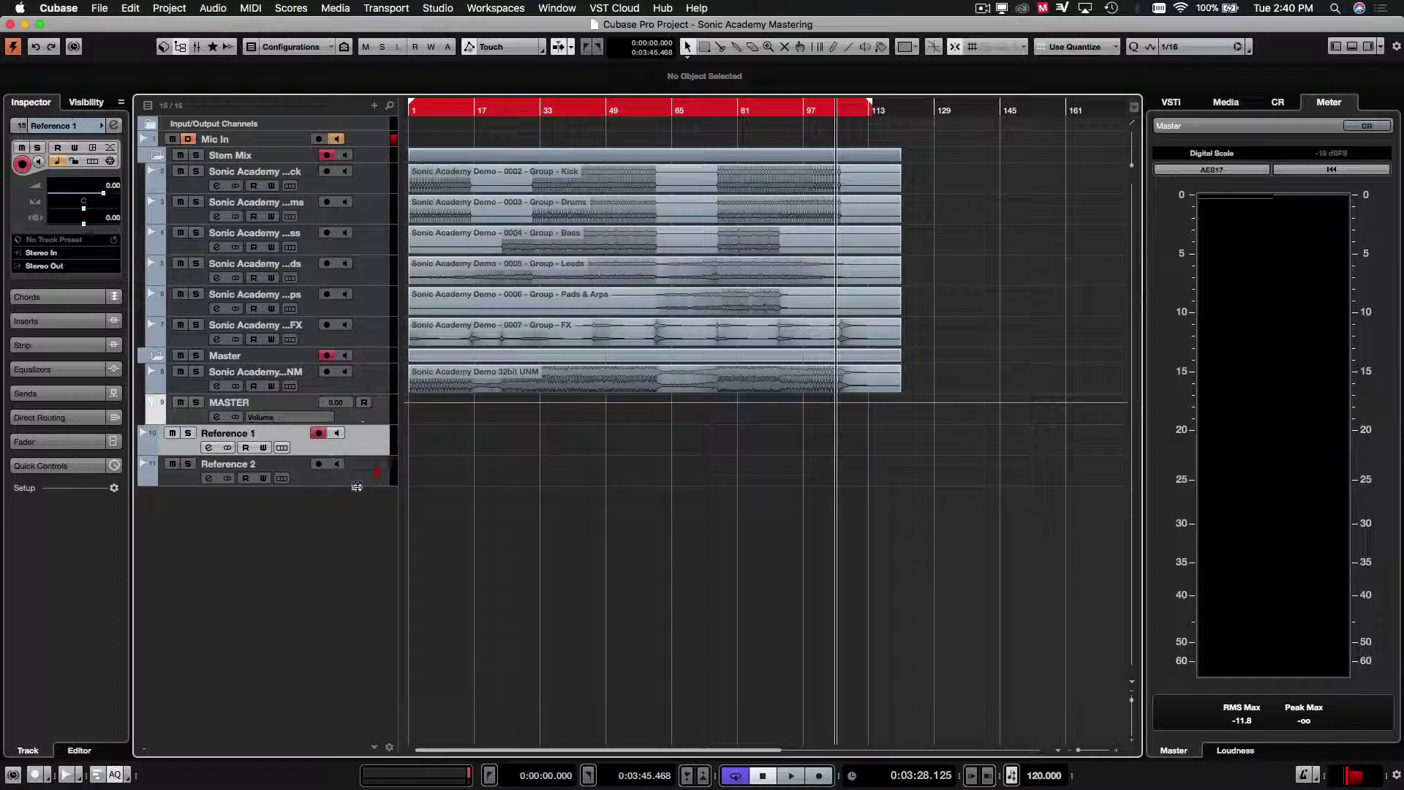
{"action": "left_click", "coordinate": [363, 464]}
{"action": "left_click", "coordinate": [365, 450]}
{"action": "left_click", "coordinate": [605, 446]}
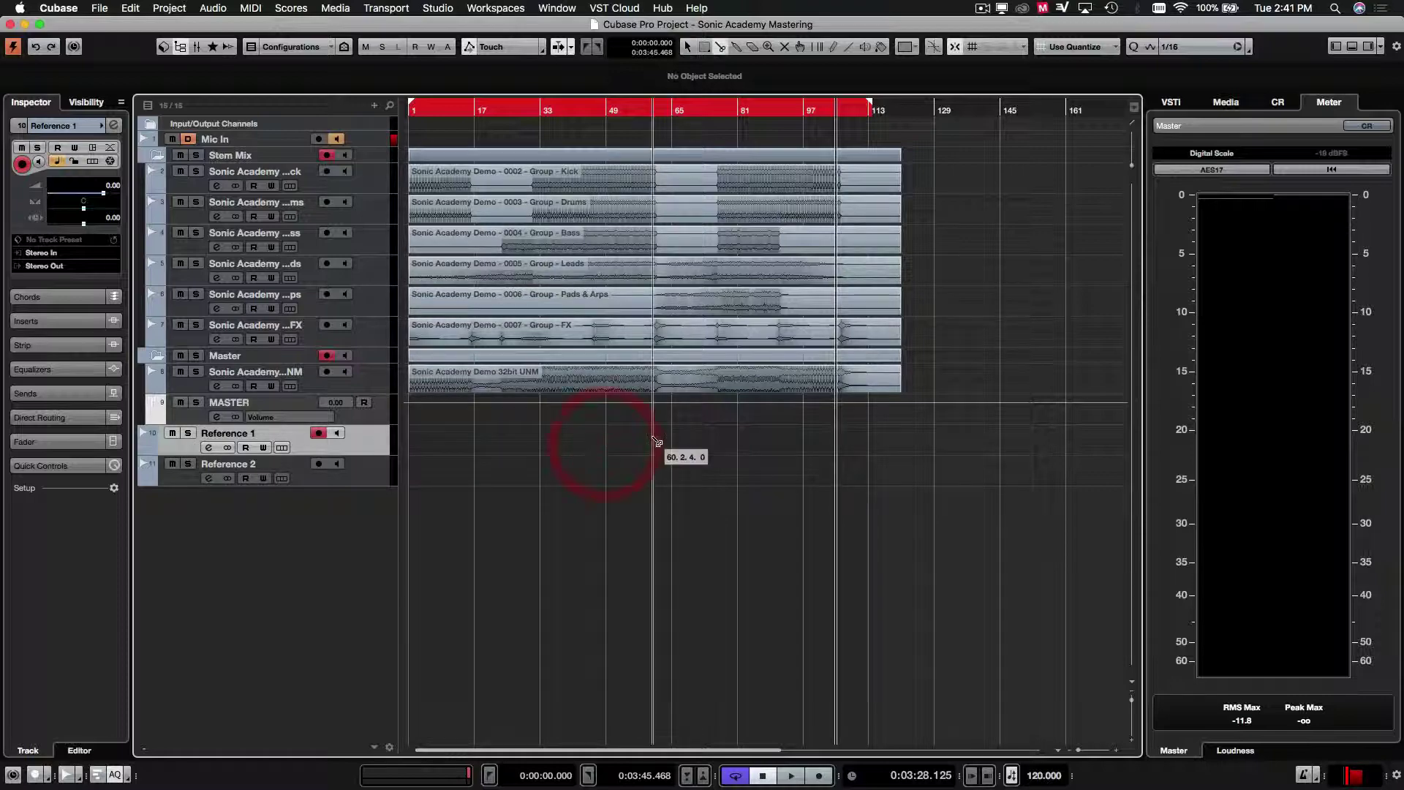
{"action": "key", "text": "F3"}
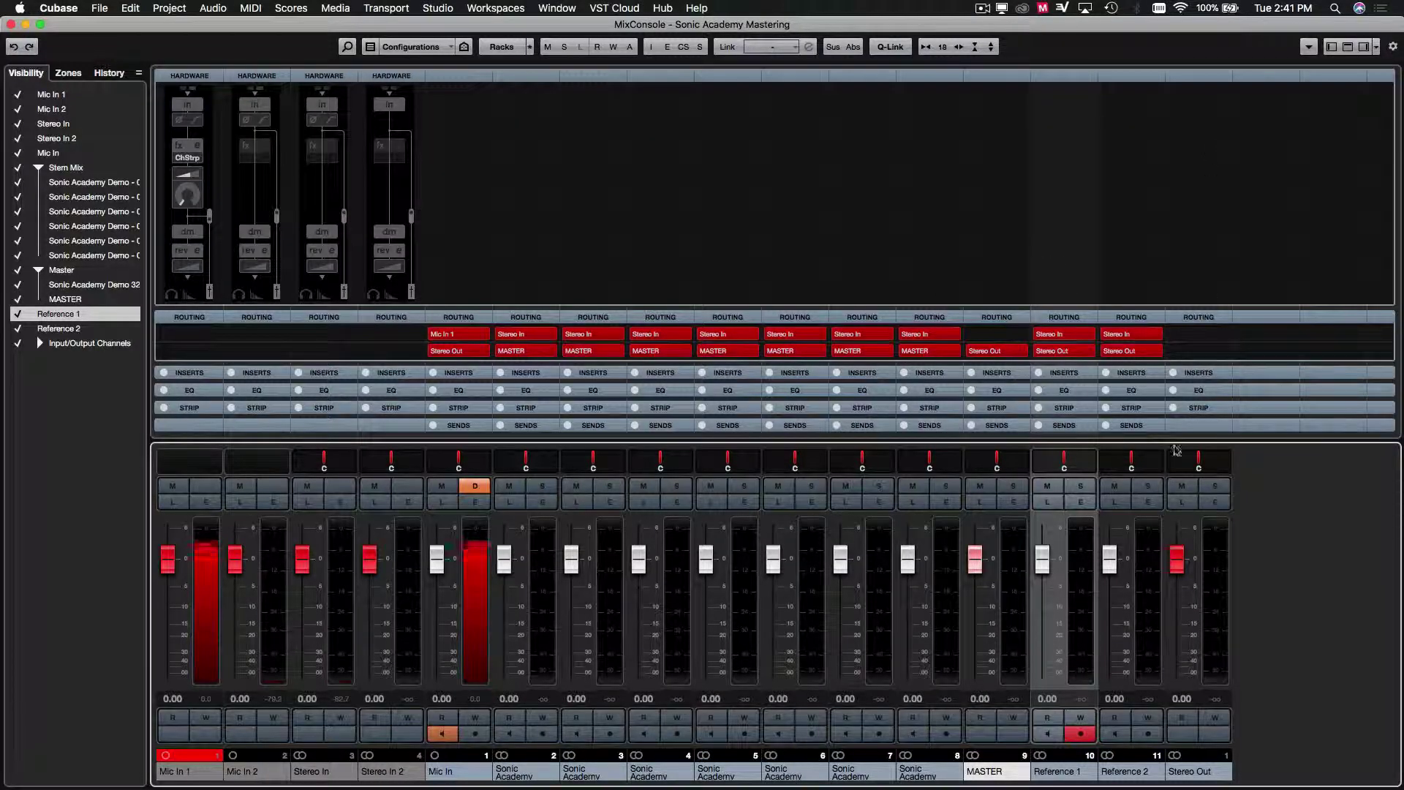
{"action": "left_click", "coordinate": [9, 26]}
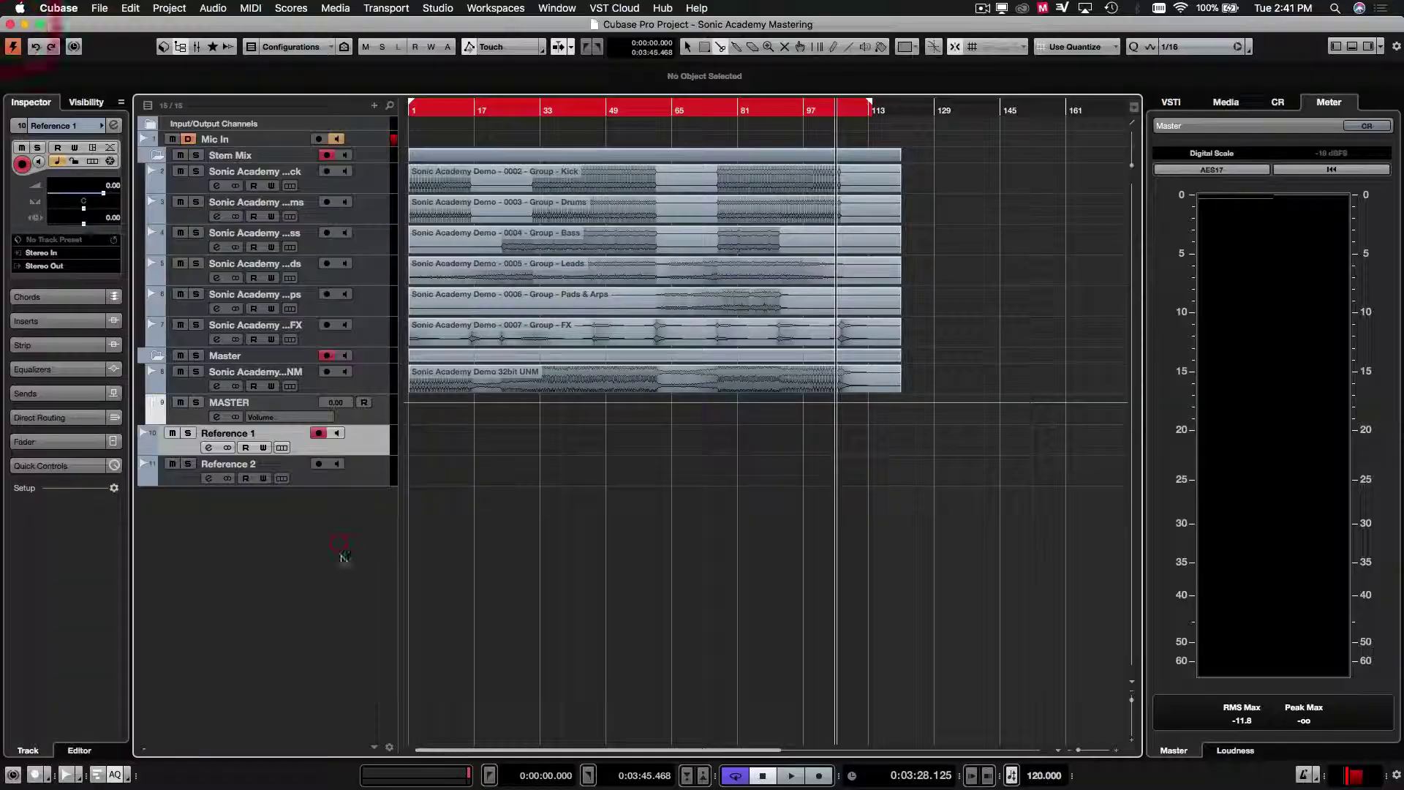
{"action": "left_click", "coordinate": [339, 547]}
{"action": "left_click", "coordinate": [348, 474]}
{"action": "left_click", "coordinate": [365, 444], "text": "shift"}
{"action": "left_click_drag", "start_coordinate": [365, 446], "coordinate": [366, 446]}
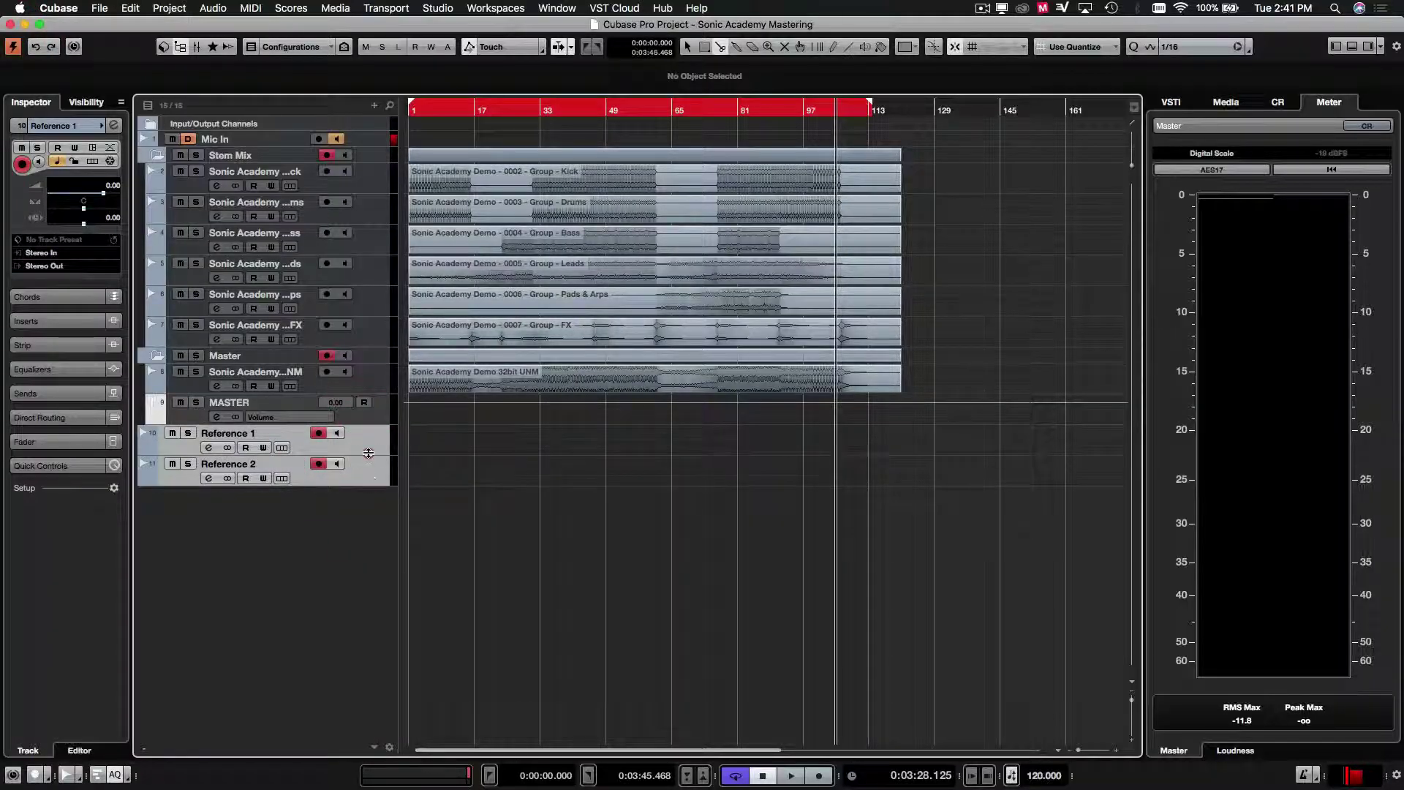
{"action": "left_click", "coordinate": [369, 452]}
{"action": "left_click", "coordinate": [368, 472]}
{"action": "left_click", "coordinate": [368, 448]}
{"action": "left_click", "coordinate": [368, 470]}
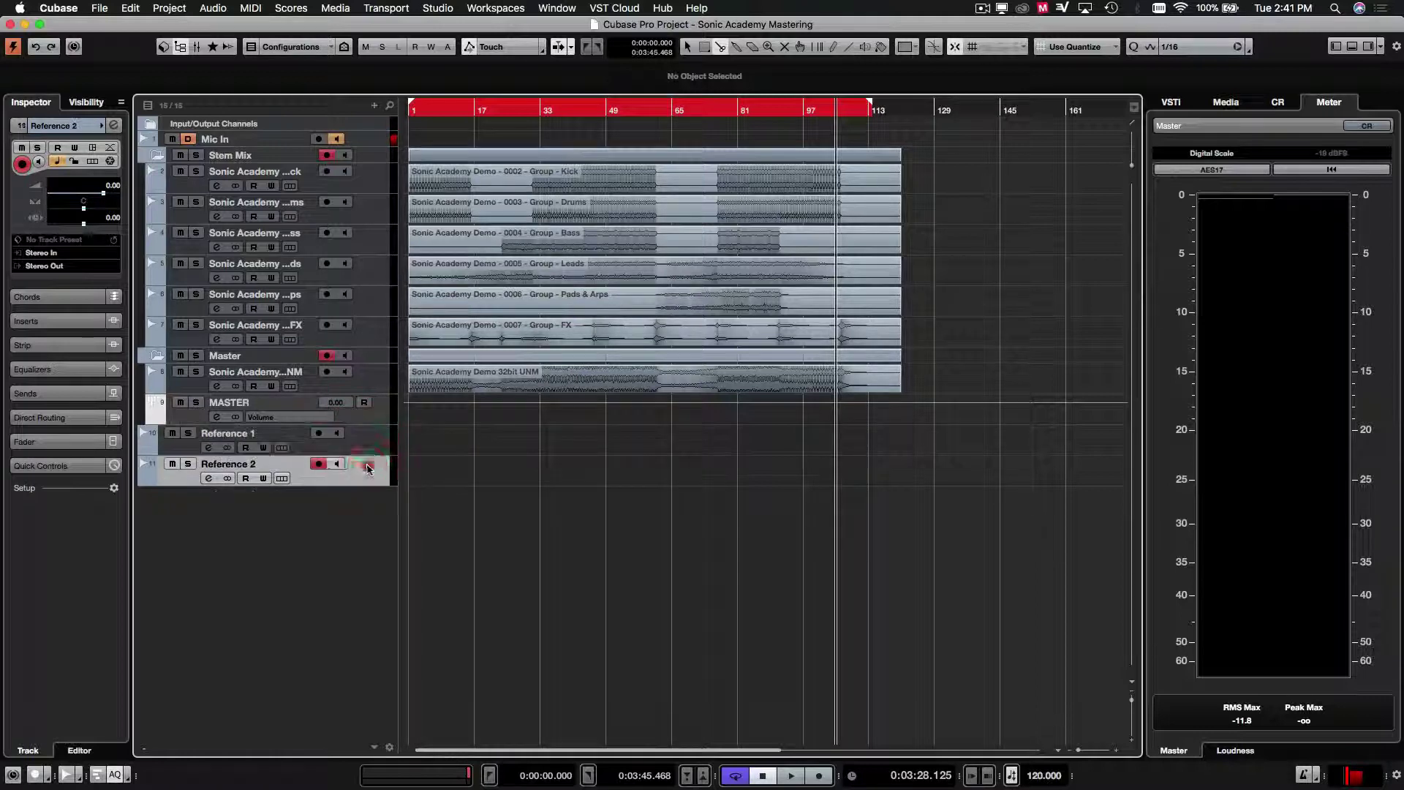
{"action": "left_click", "coordinate": [367, 443]}
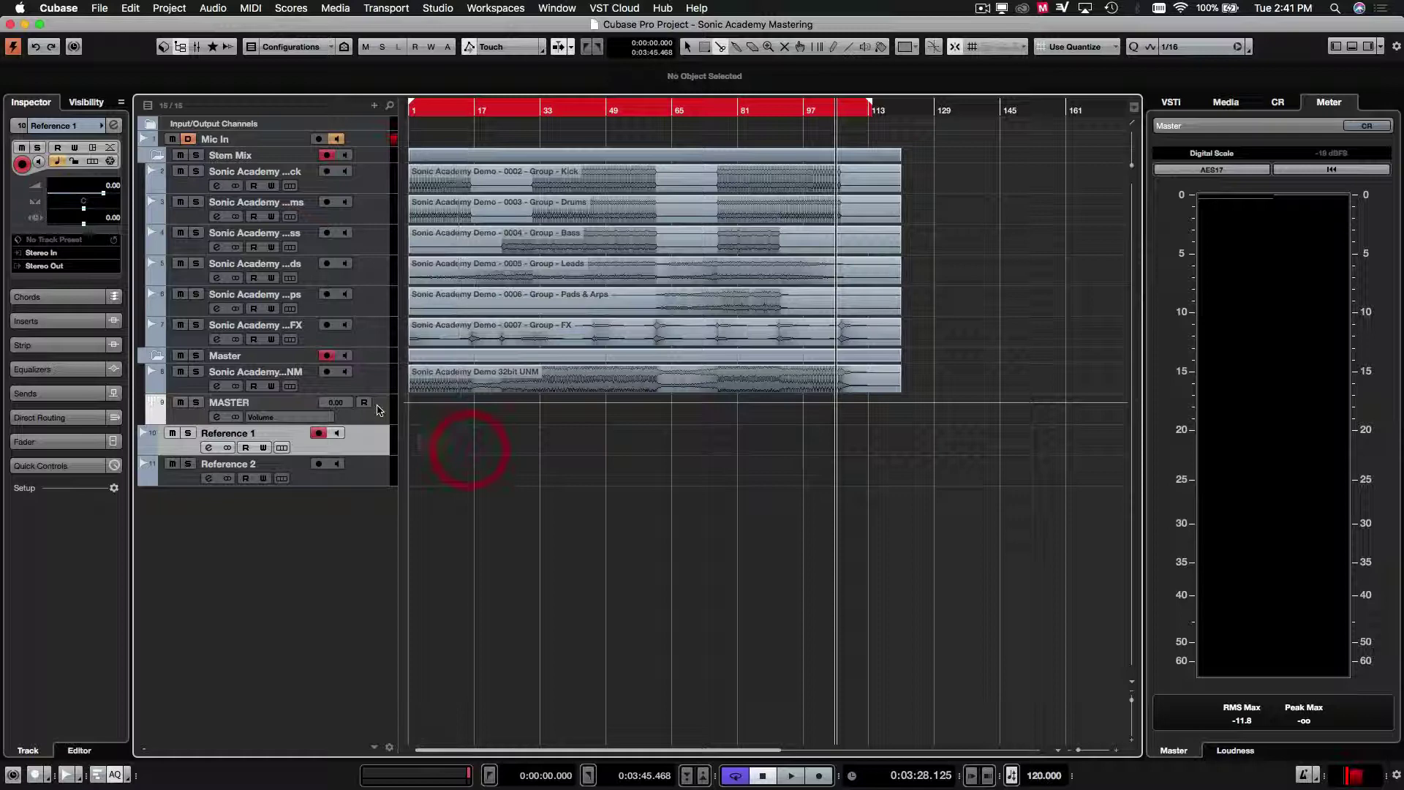
- Examine the MASTER group's inserts and output routing in its channel settings, and close them
{"action": "left_click", "coordinate": [374, 412]}
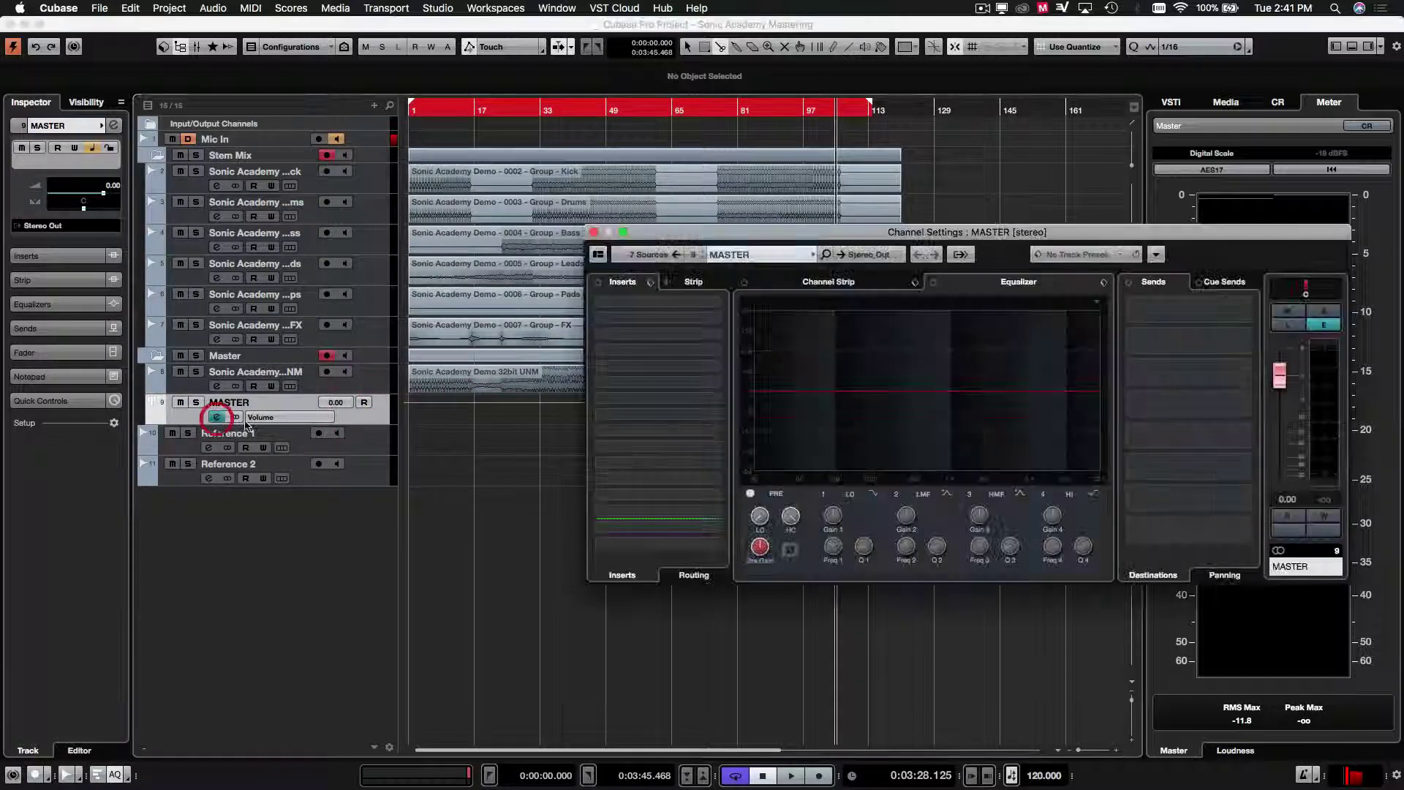
{"action": "left_click", "coordinate": [216, 417]}
{"action": "left_click_drag", "start_coordinate": [667, 237], "coordinate": [643, 304]}
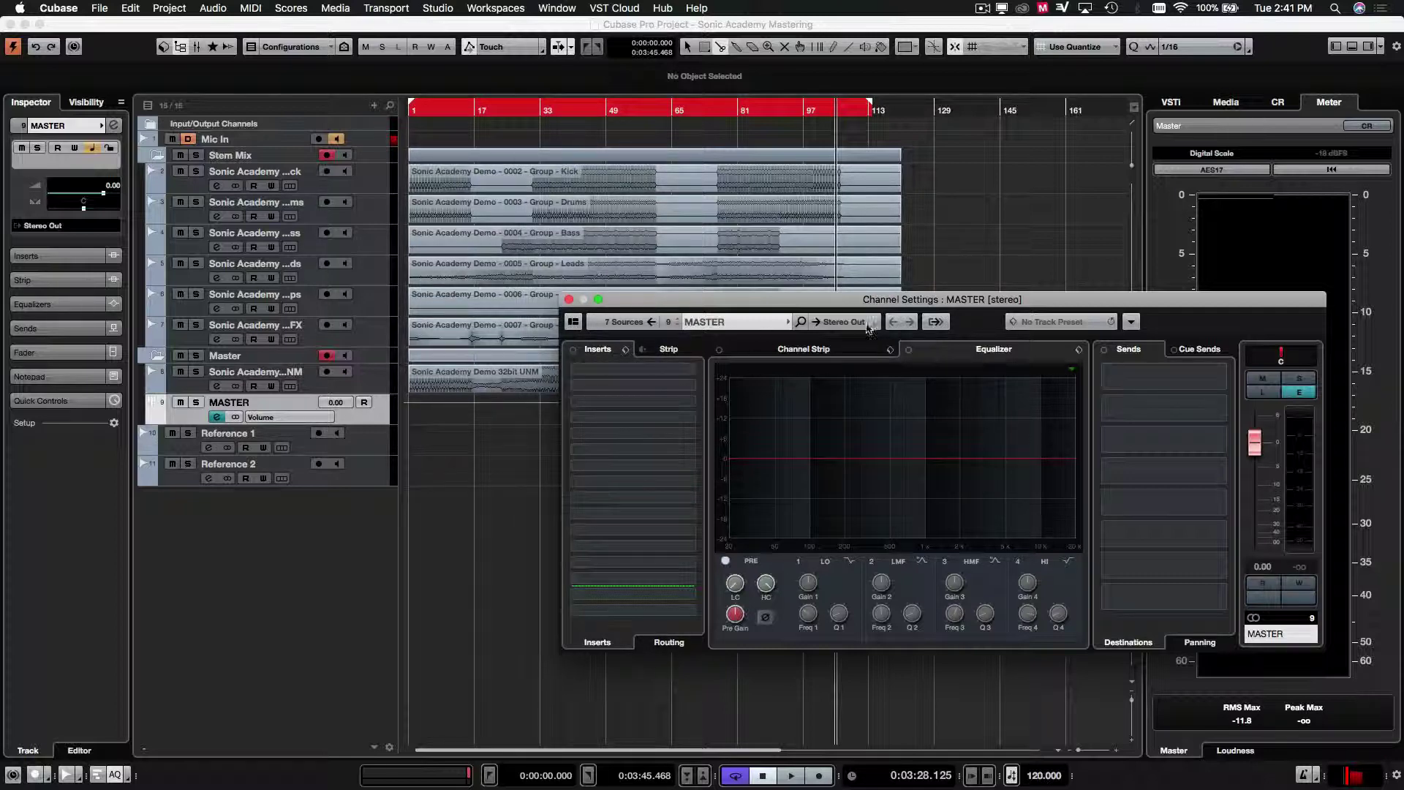
{"action": "left_click", "coordinate": [569, 299]}
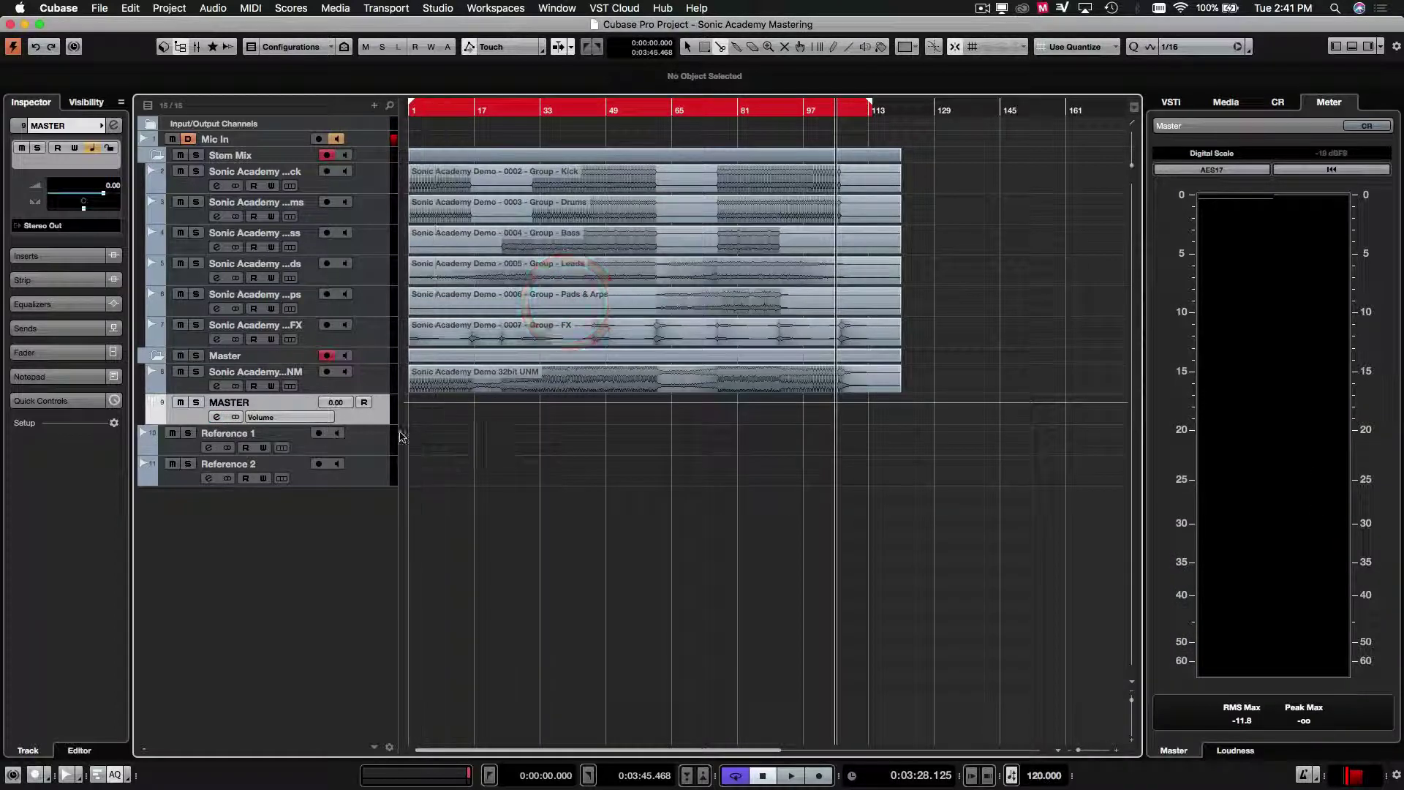
- Switch back to the Object Selection tool and zoom in on the beginning of the arrangement
{"action": "right_click", "coordinate": [524, 468]}
{"action": "left_click", "coordinate": [555, 492]}
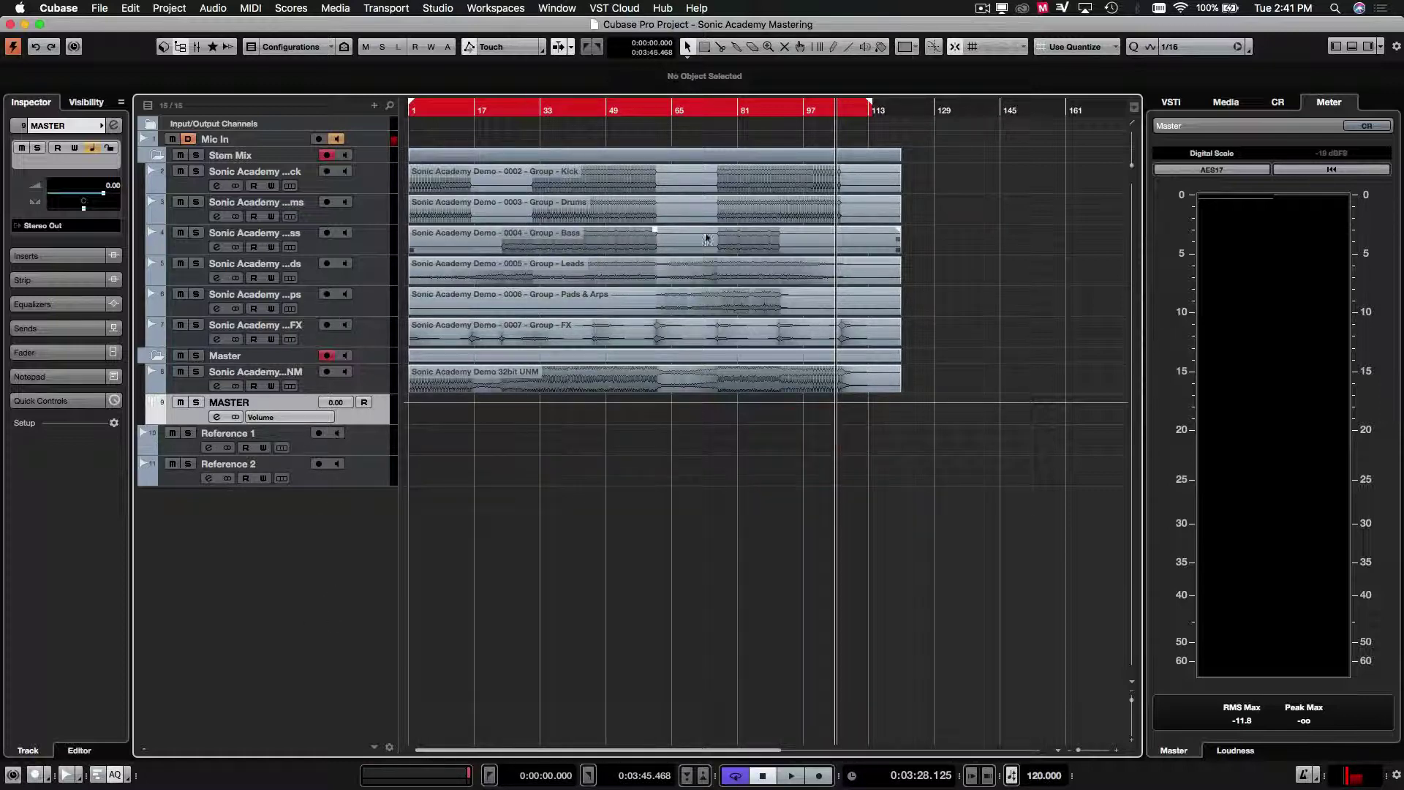
{"action": "key", "text": "h"}
{"action": "key", "text": "h"}
{"action": "scroll", "coordinate": [1012, 363], "scroll_direction": "left", "scroll_amount": 8}
- Review the stem clips one by one from Kick through Drums, Bass, Leads and Pads & Arps to FX
{"action": "left_click", "coordinate": [439, 356]}
{"action": "left_click", "coordinate": [454, 313]}
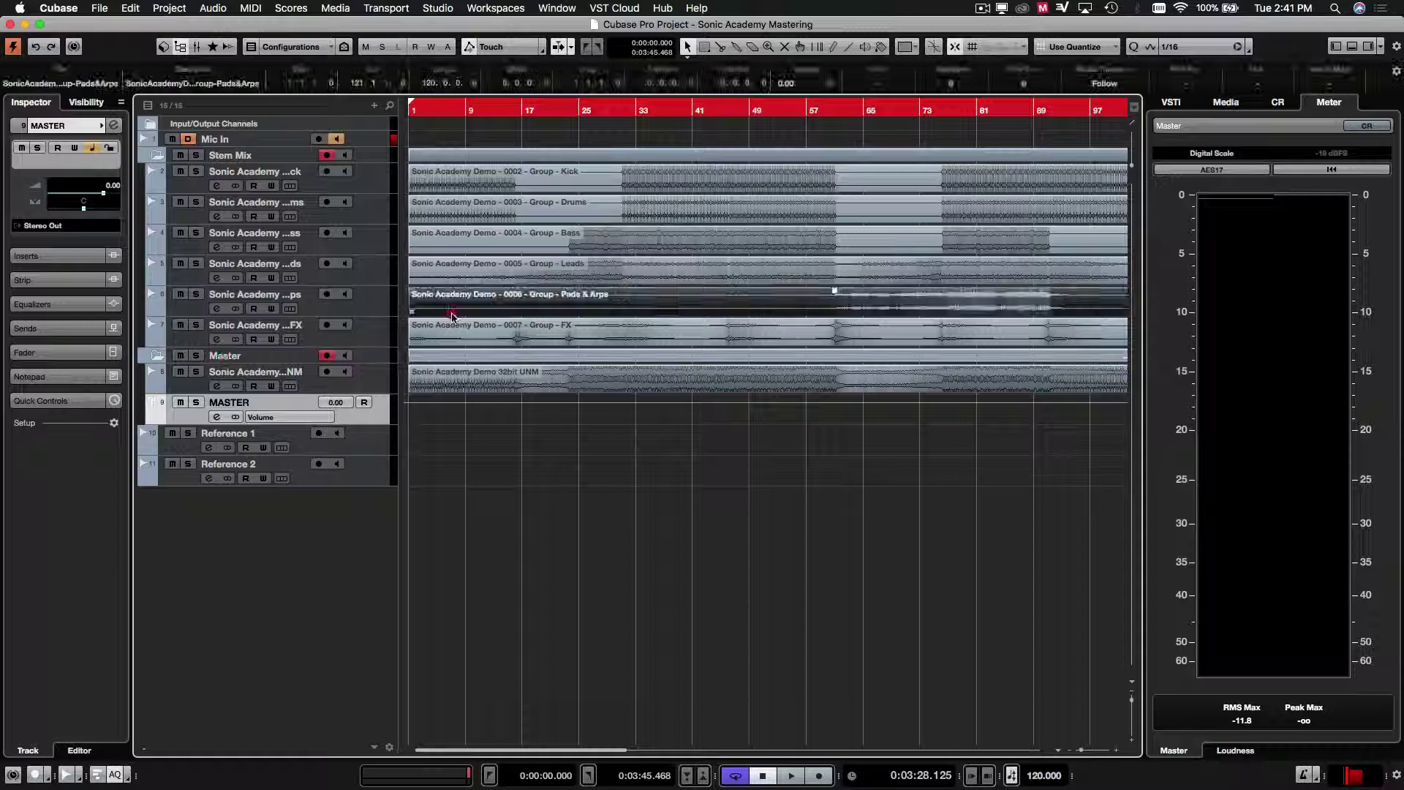
{"action": "left_click", "coordinate": [475, 337]}
{"action": "left_click", "coordinate": [449, 180]}
{"action": "left_click", "coordinate": [383, 178]}
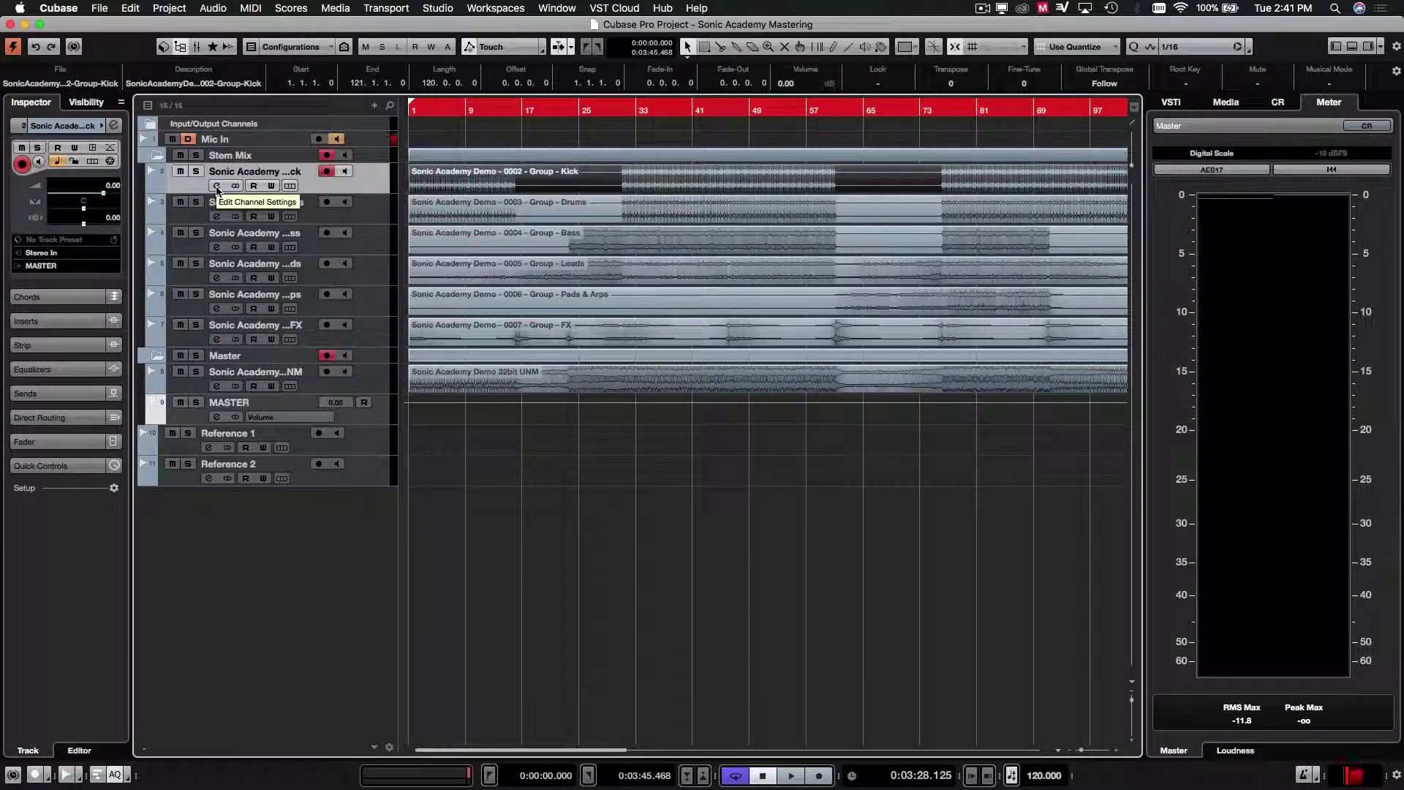
{"action": "left_click", "coordinate": [431, 216]}
{"action": "left_click", "coordinate": [461, 242]}
{"action": "left_click", "coordinate": [467, 272]}
{"action": "left_click", "coordinate": [468, 303]}
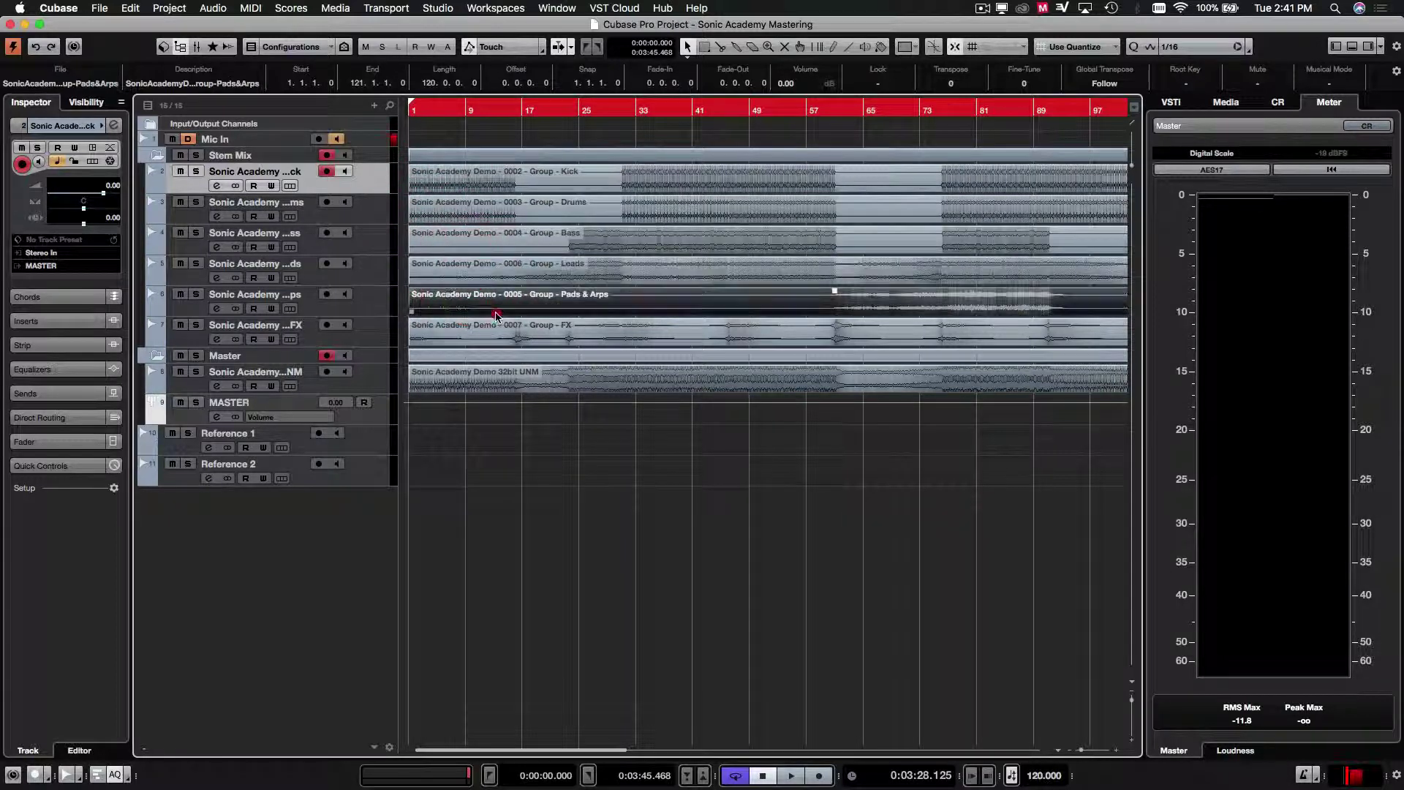
{"action": "left_click", "coordinate": [501, 329]}
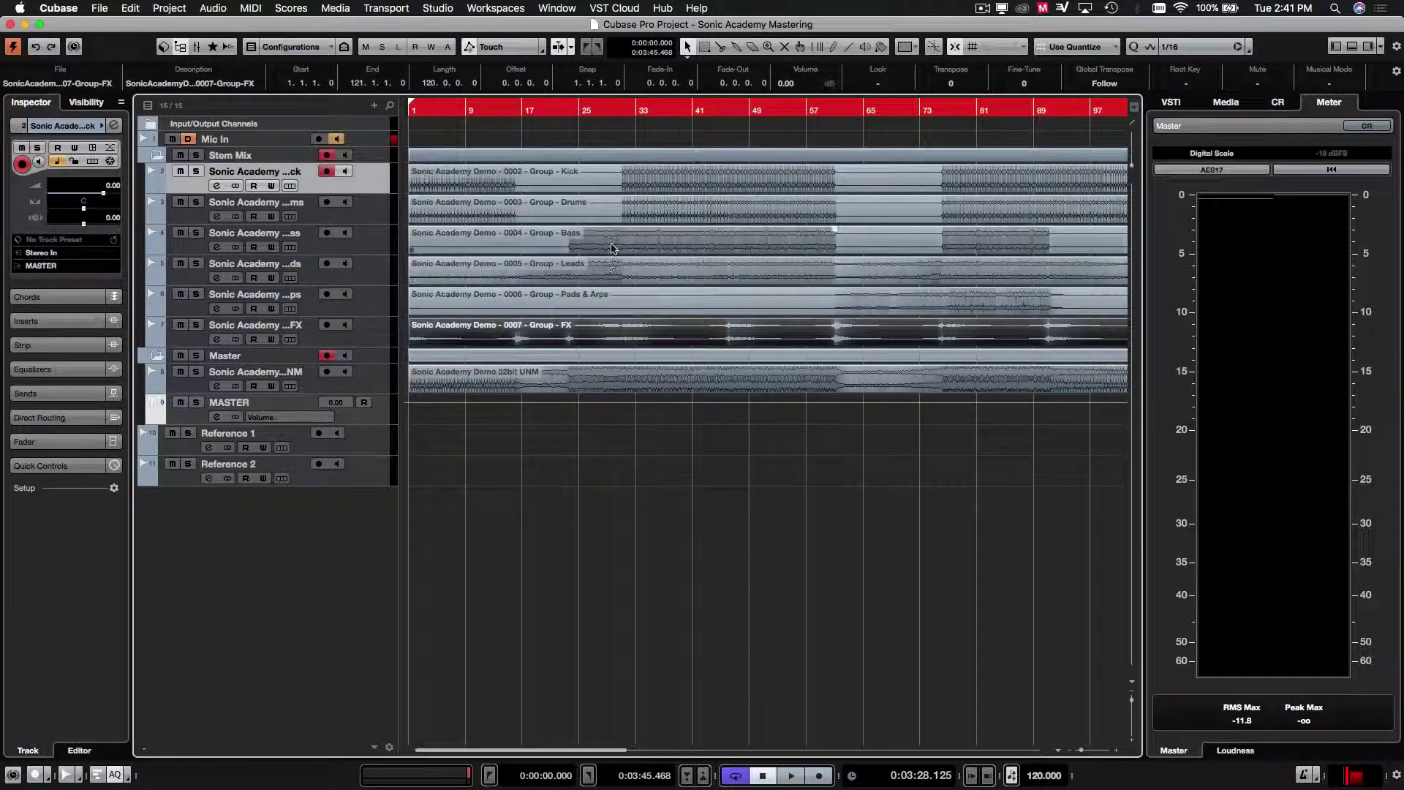
- Examine the Kick stem's inserts and EQ in its channel settings, close them and select the Kick clip
{"action": "left_click", "coordinate": [215, 186]}
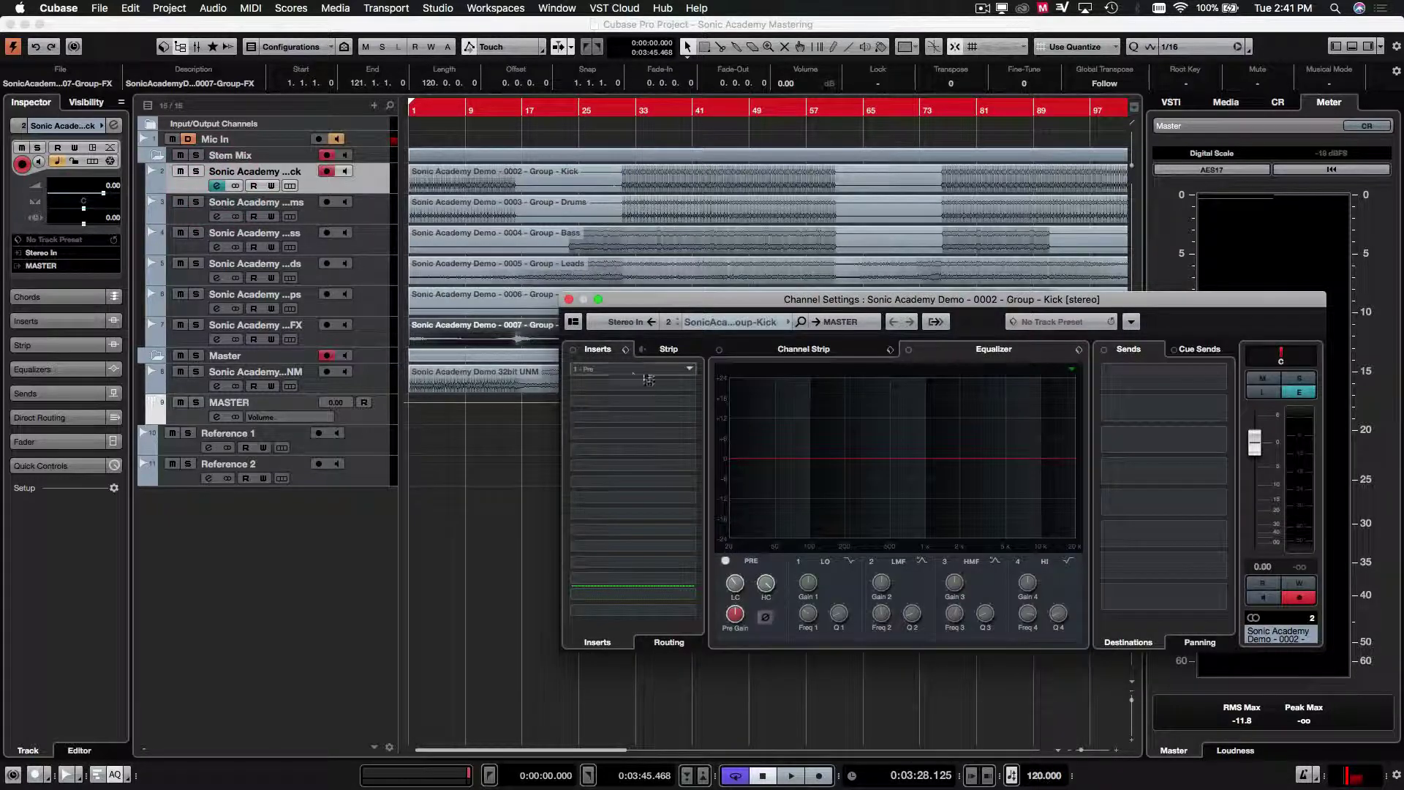
{"action": "key", "text": "super+w"}
{"action": "left_click", "coordinate": [599, 179]}
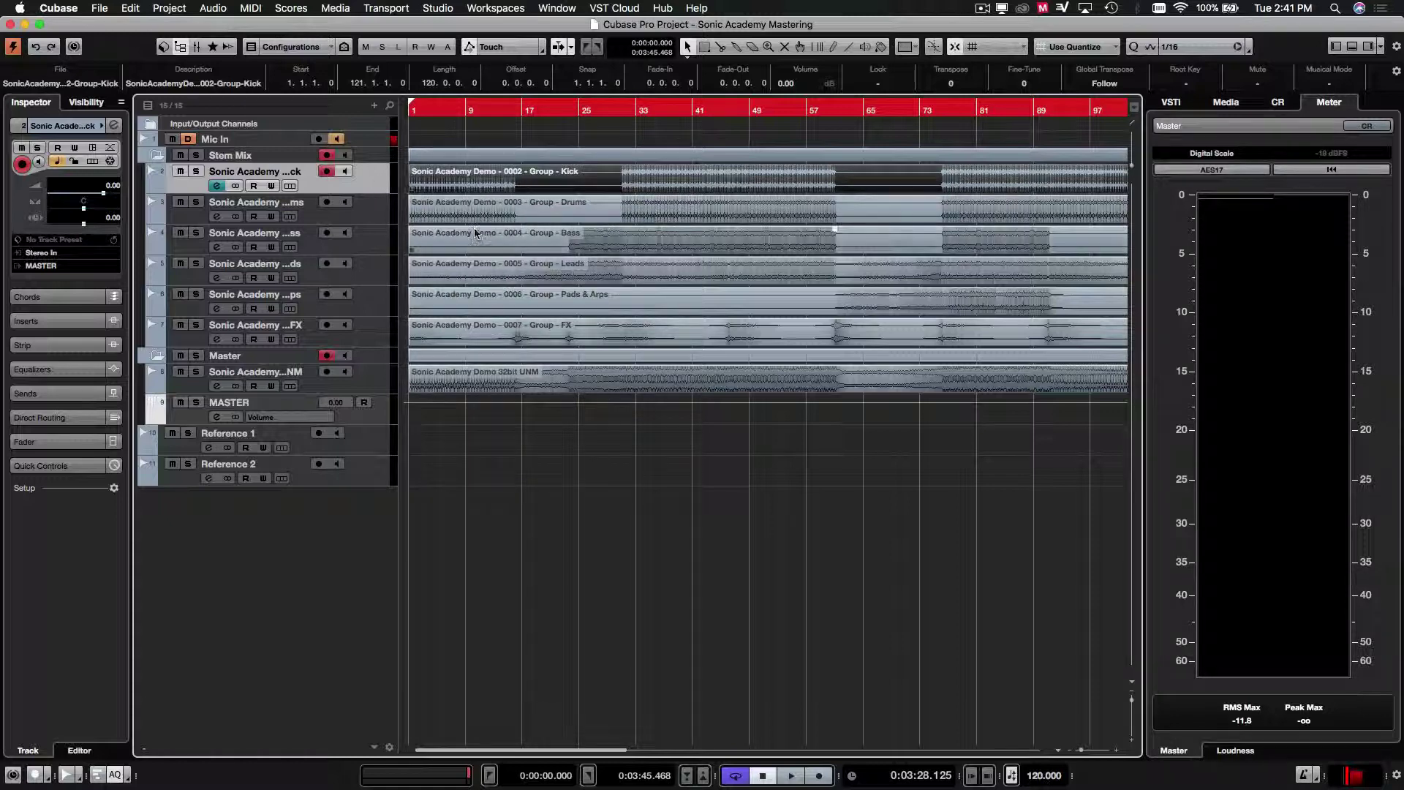
- Go through the stem tracks from FX up to Kick and back down to FX, checking each one's output
{"action": "left_click", "coordinate": [381, 342]}
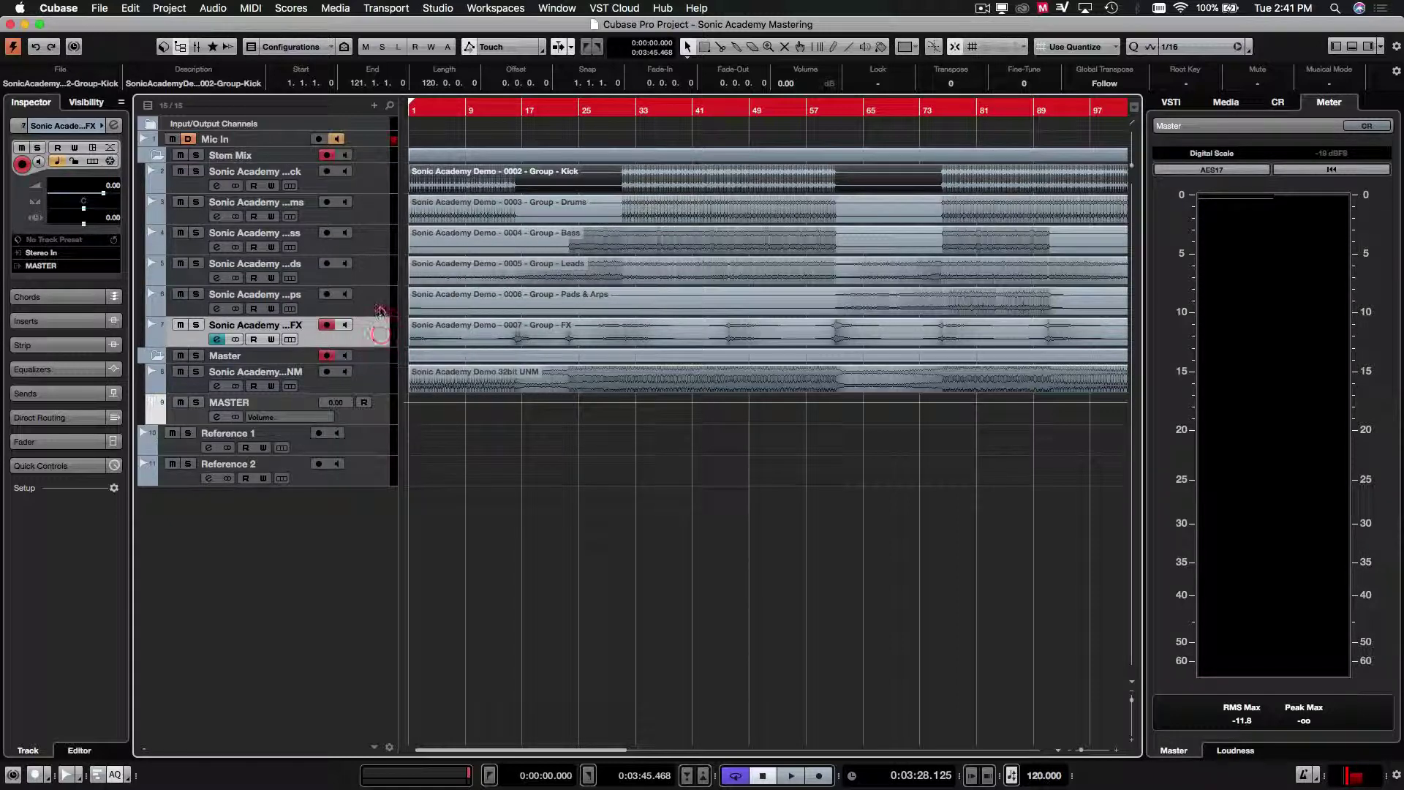
{"action": "left_click", "coordinate": [372, 302]}
{"action": "left_click", "coordinate": [370, 272]}
{"action": "left_click", "coordinate": [370, 241]}
{"action": "left_click", "coordinate": [369, 210]}
{"action": "left_click", "coordinate": [366, 179]}
{"action": "left_click", "coordinate": [370, 210]}
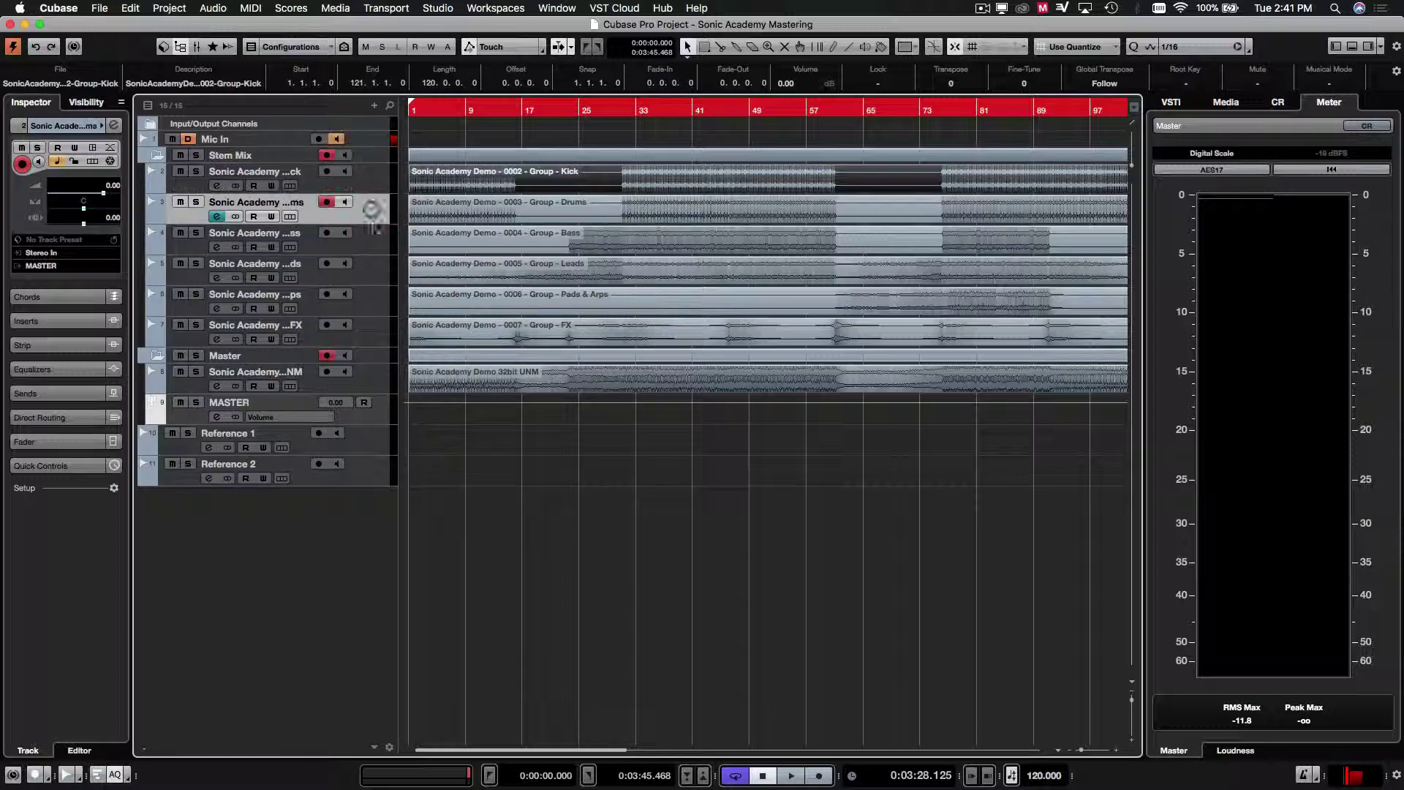
{"action": "left_click", "coordinate": [369, 241]}
{"action": "left_click", "coordinate": [370, 272]}
{"action": "left_click", "coordinate": [371, 302]}
{"action": "left_click", "coordinate": [372, 333]}
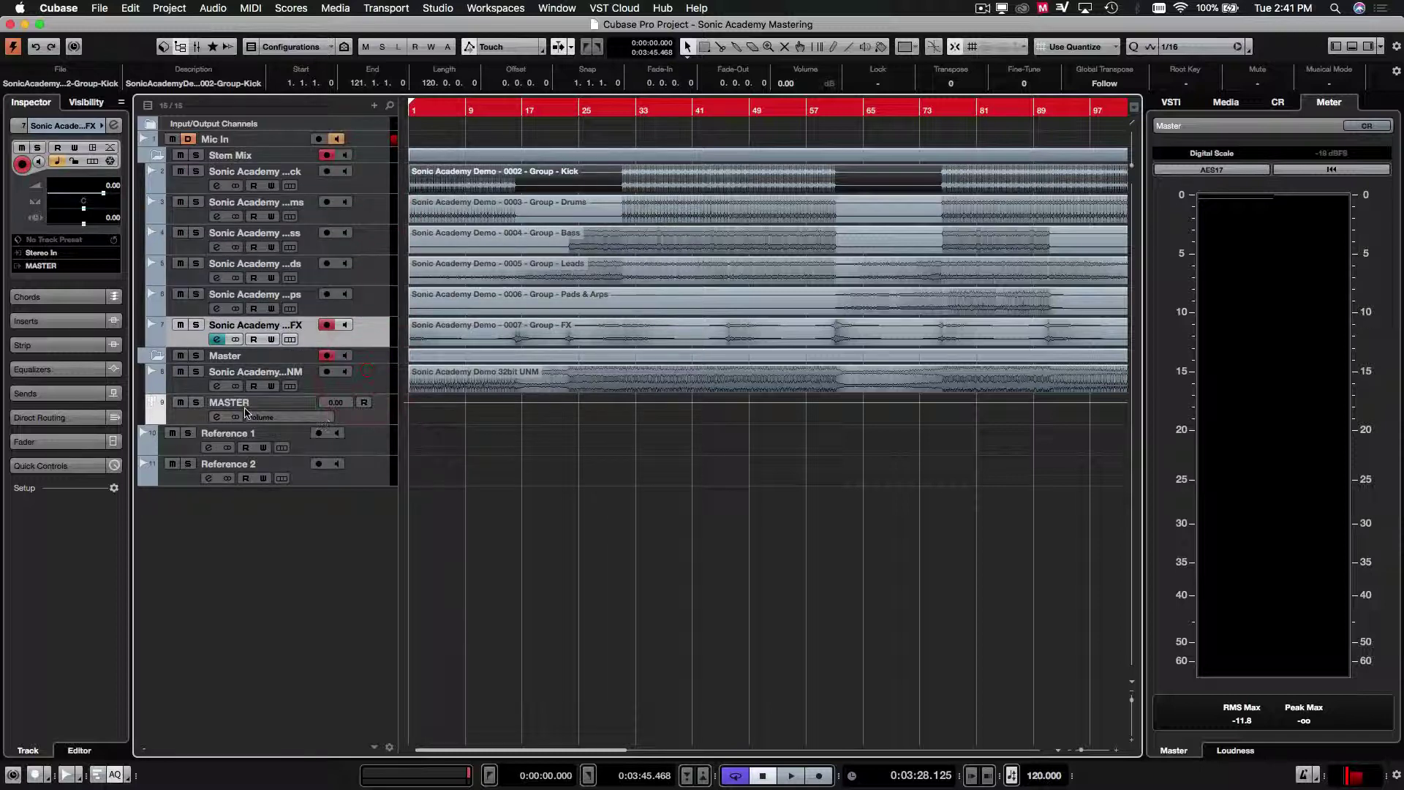
{"action": "left_click", "coordinate": [481, 417]}
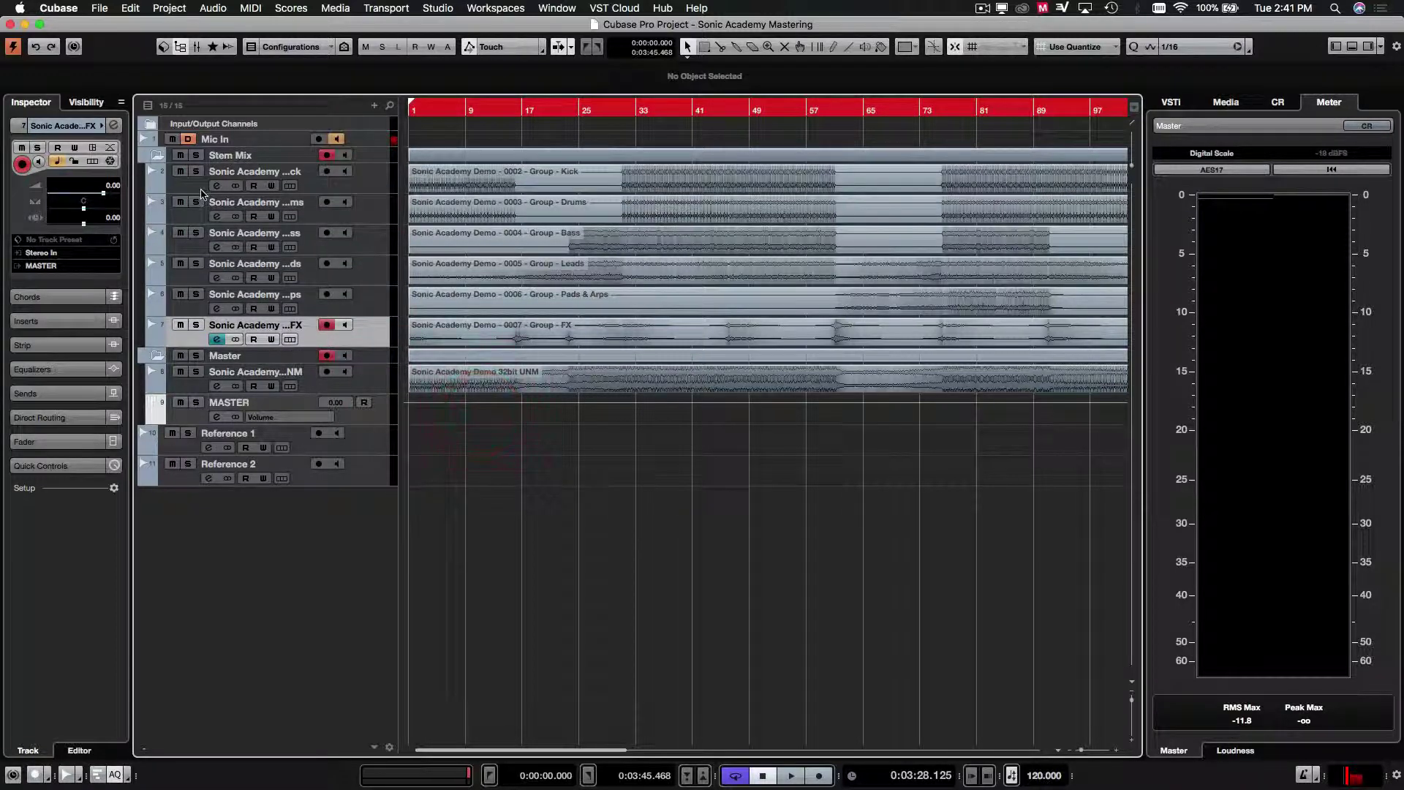
- Check the Kick, 32bit UNM and FX tracks and collapse the Stem Mix folder
{"action": "left_click", "coordinate": [210, 187]}
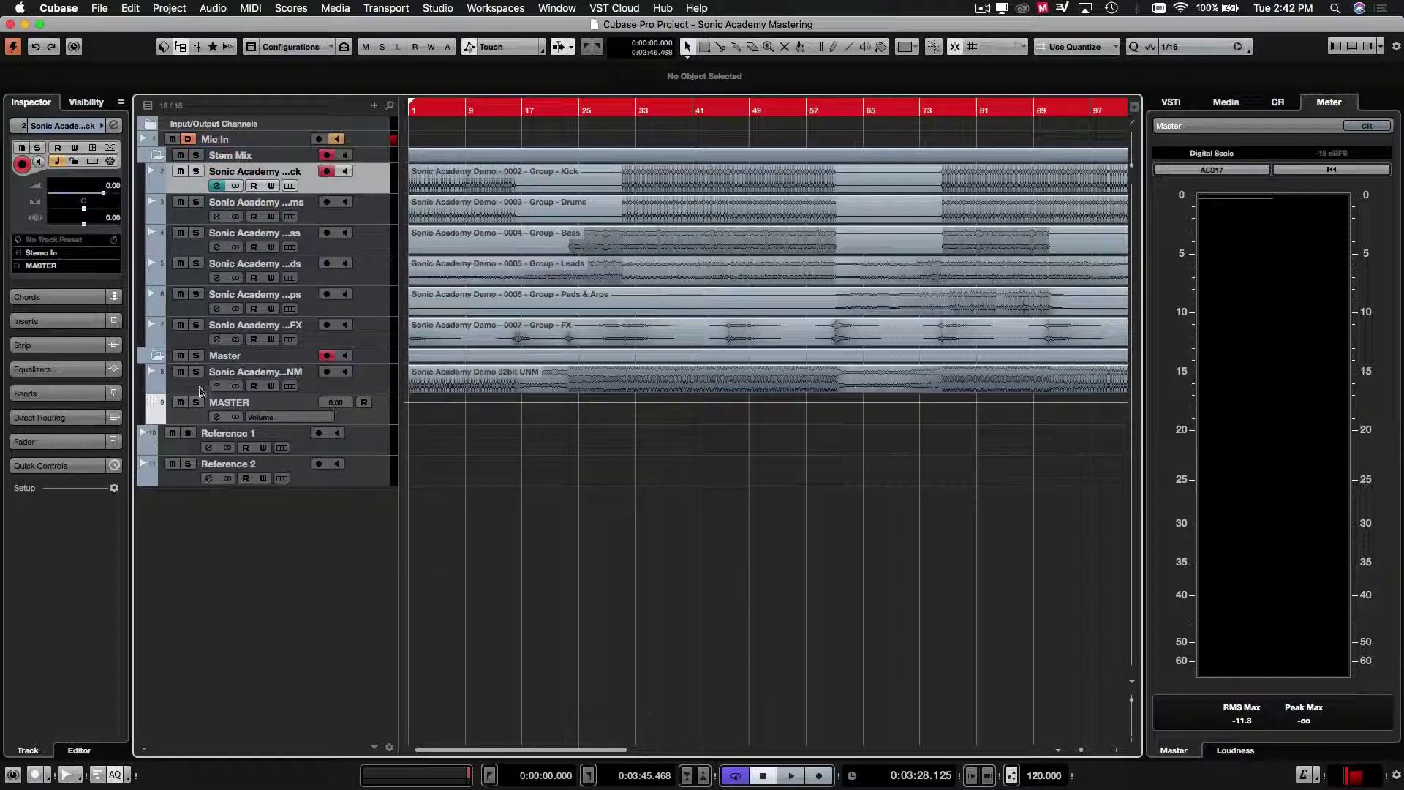
{"action": "left_click", "coordinate": [219, 391]}
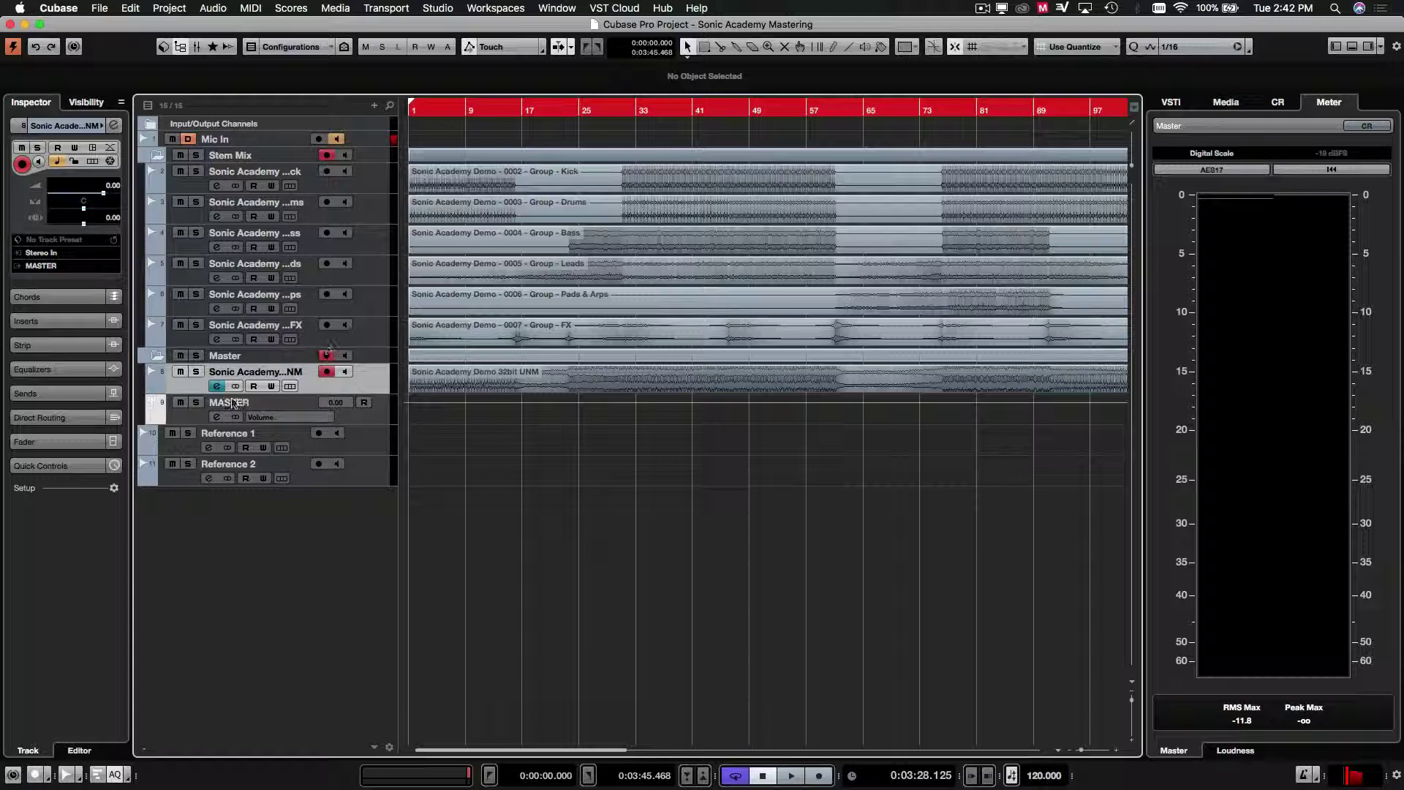
{"action": "left_click", "coordinate": [176, 341]}
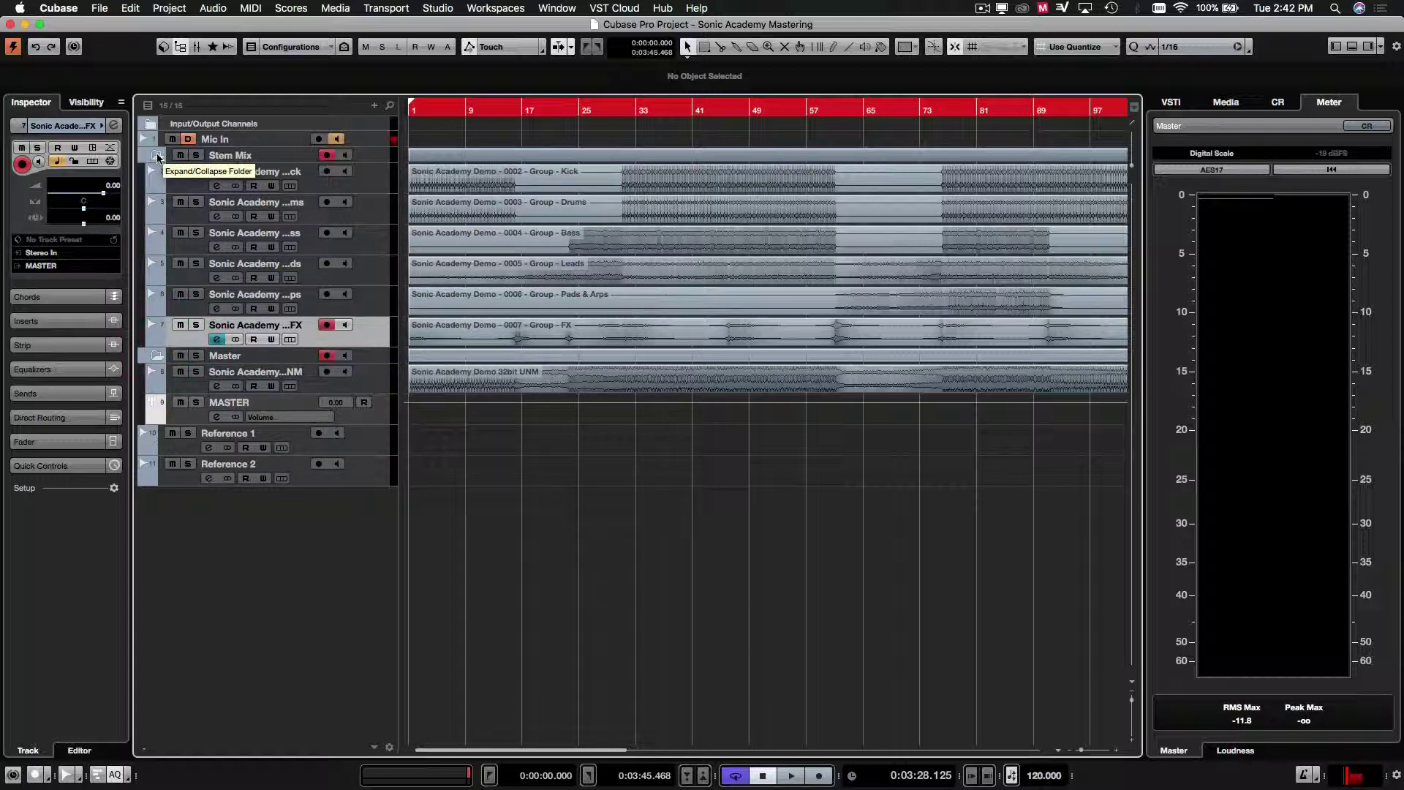
{"action": "left_click", "coordinate": [158, 155]}
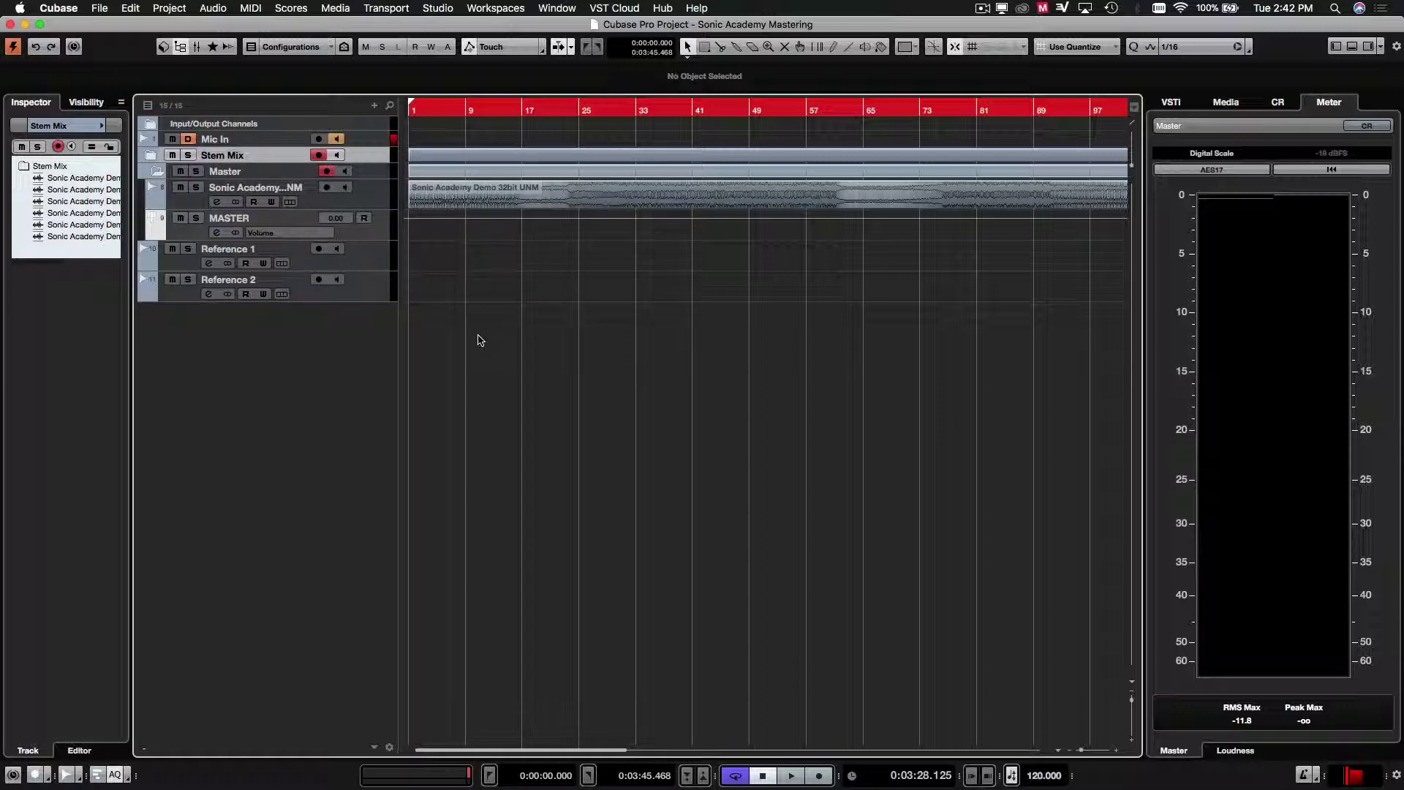
- Review the MASTER group track and the 32bit UNM clip, and examine the MASTER channel settings before closing them
{"action": "left_click", "coordinate": [377, 225]}
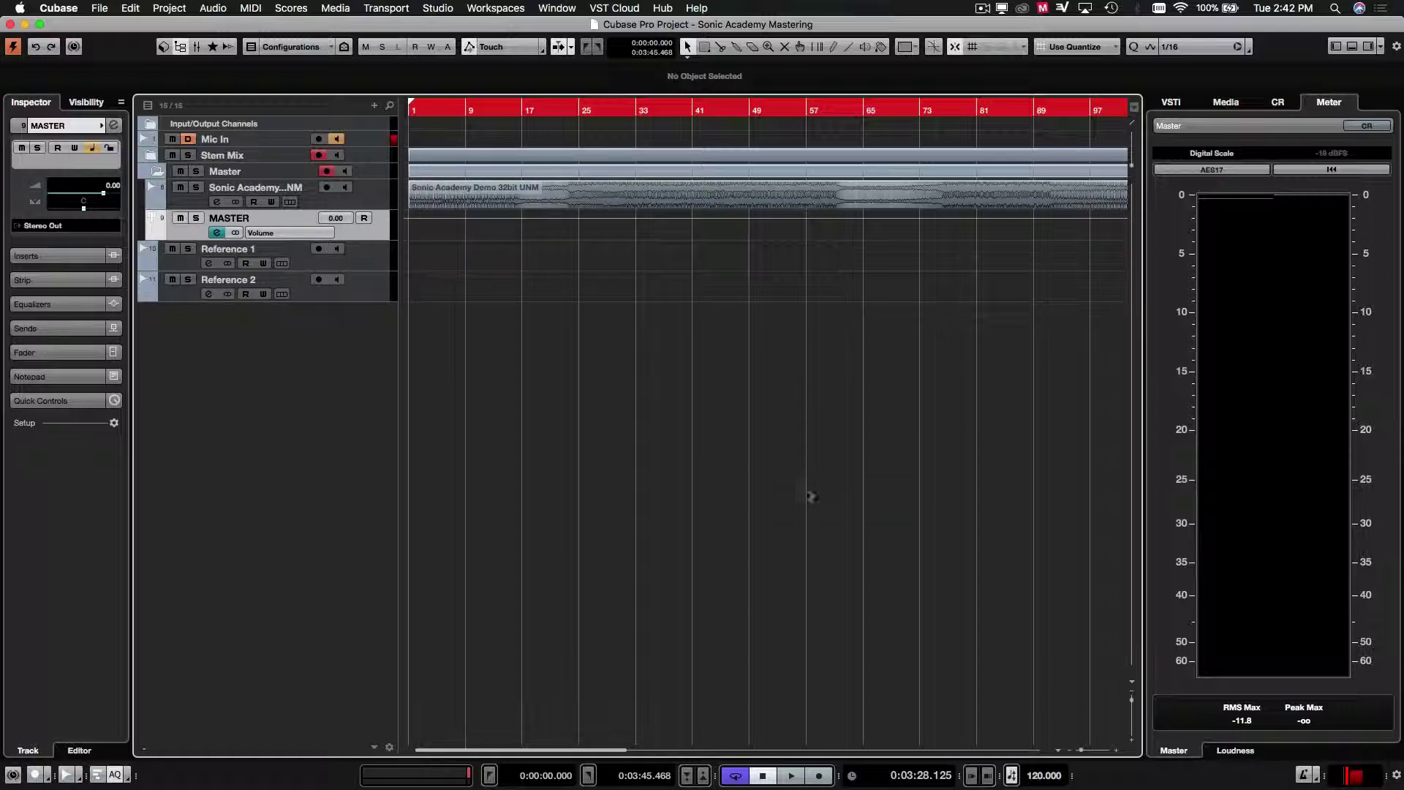
{"action": "left_click", "coordinate": [594, 196]}
{"action": "left_click", "coordinate": [629, 227]}
{"action": "left_click", "coordinate": [684, 203]}
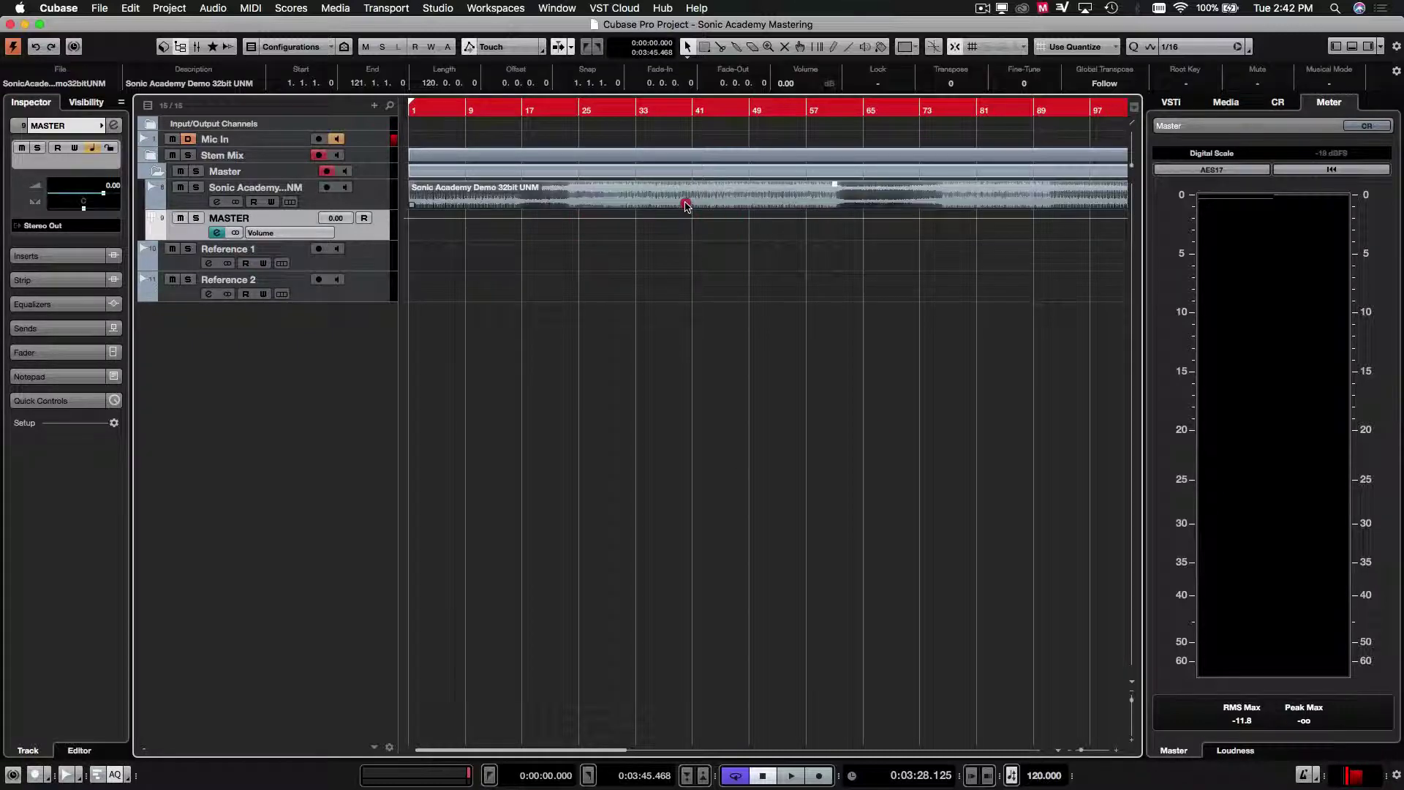
{"action": "left_click", "coordinate": [709, 275]}
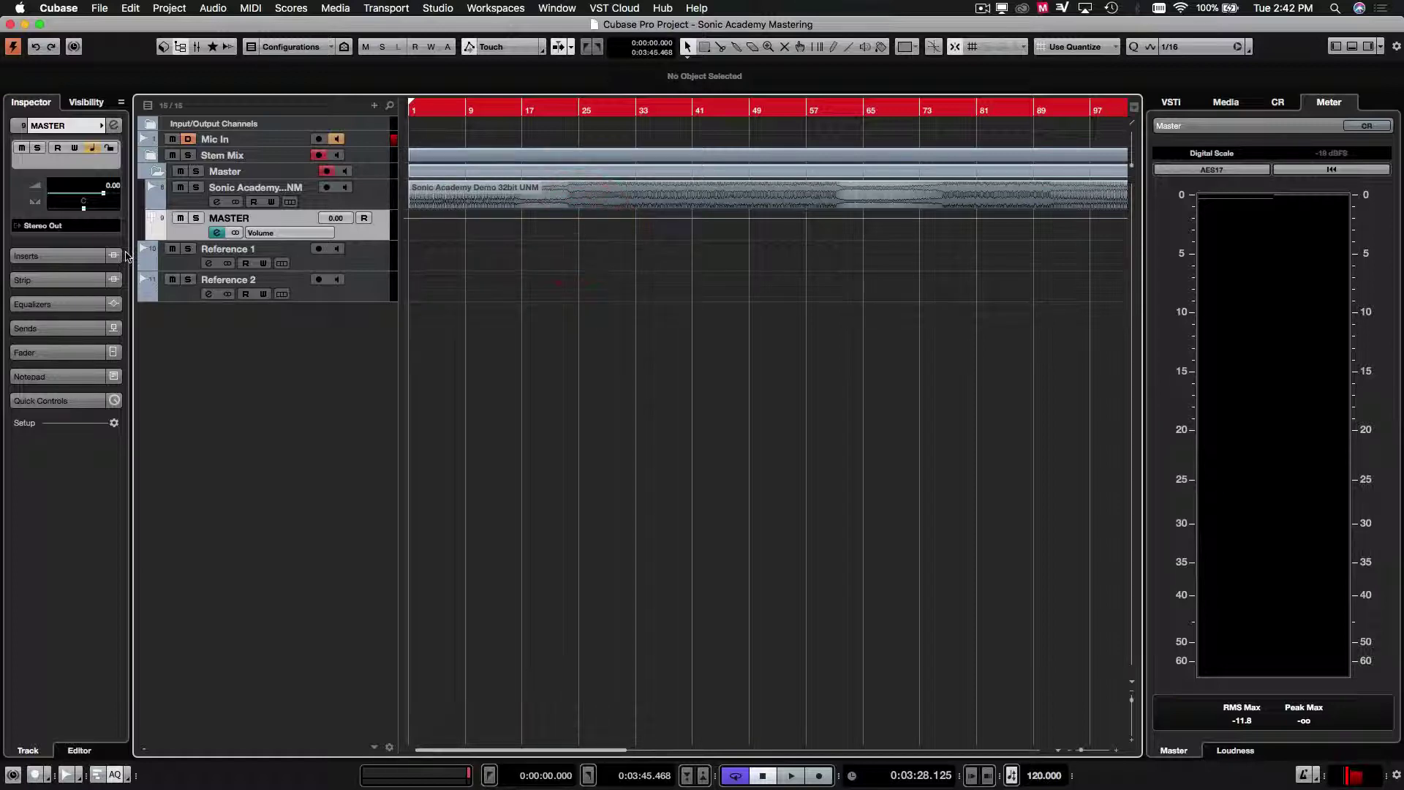
{"action": "left_click", "coordinate": [217, 233]}
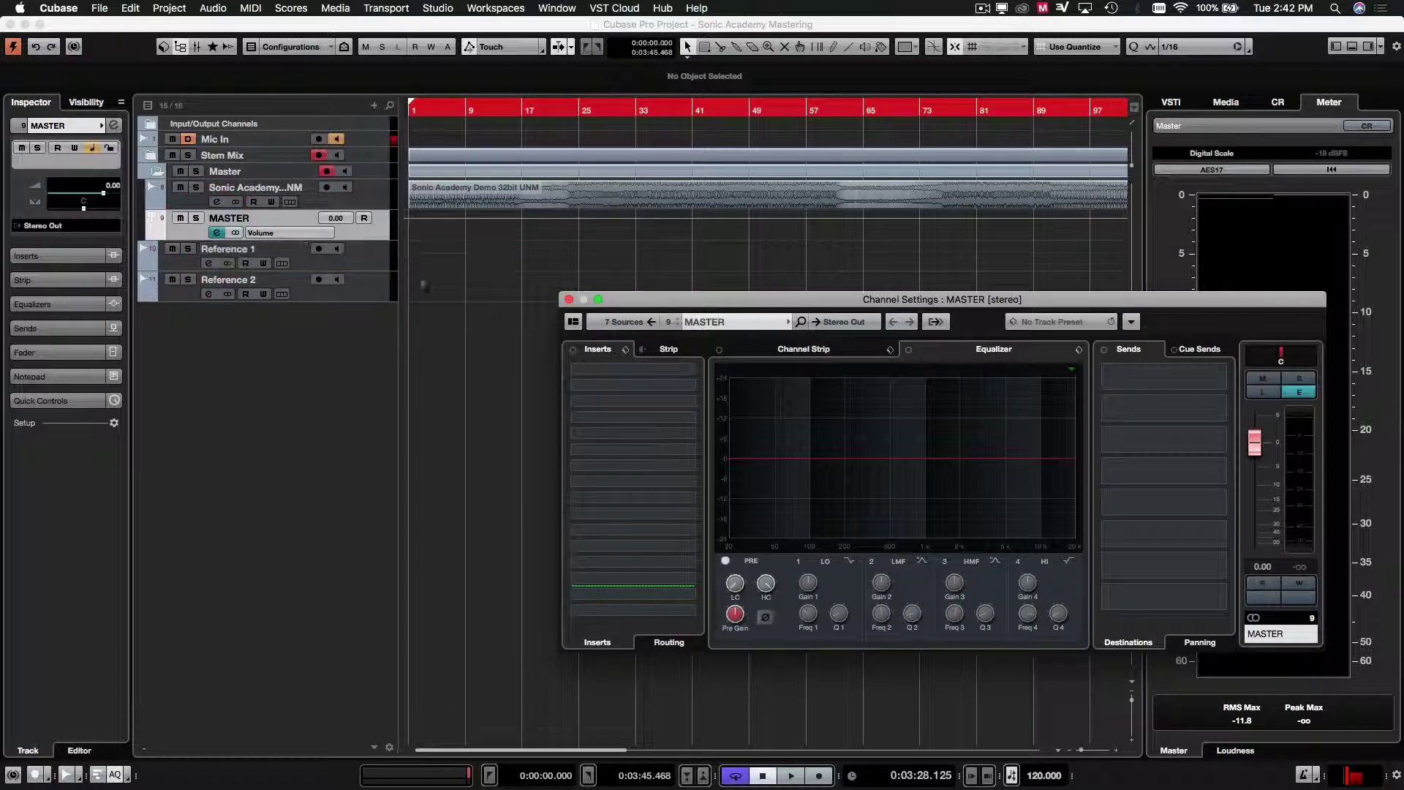
{"action": "left_click", "coordinate": [567, 300]}
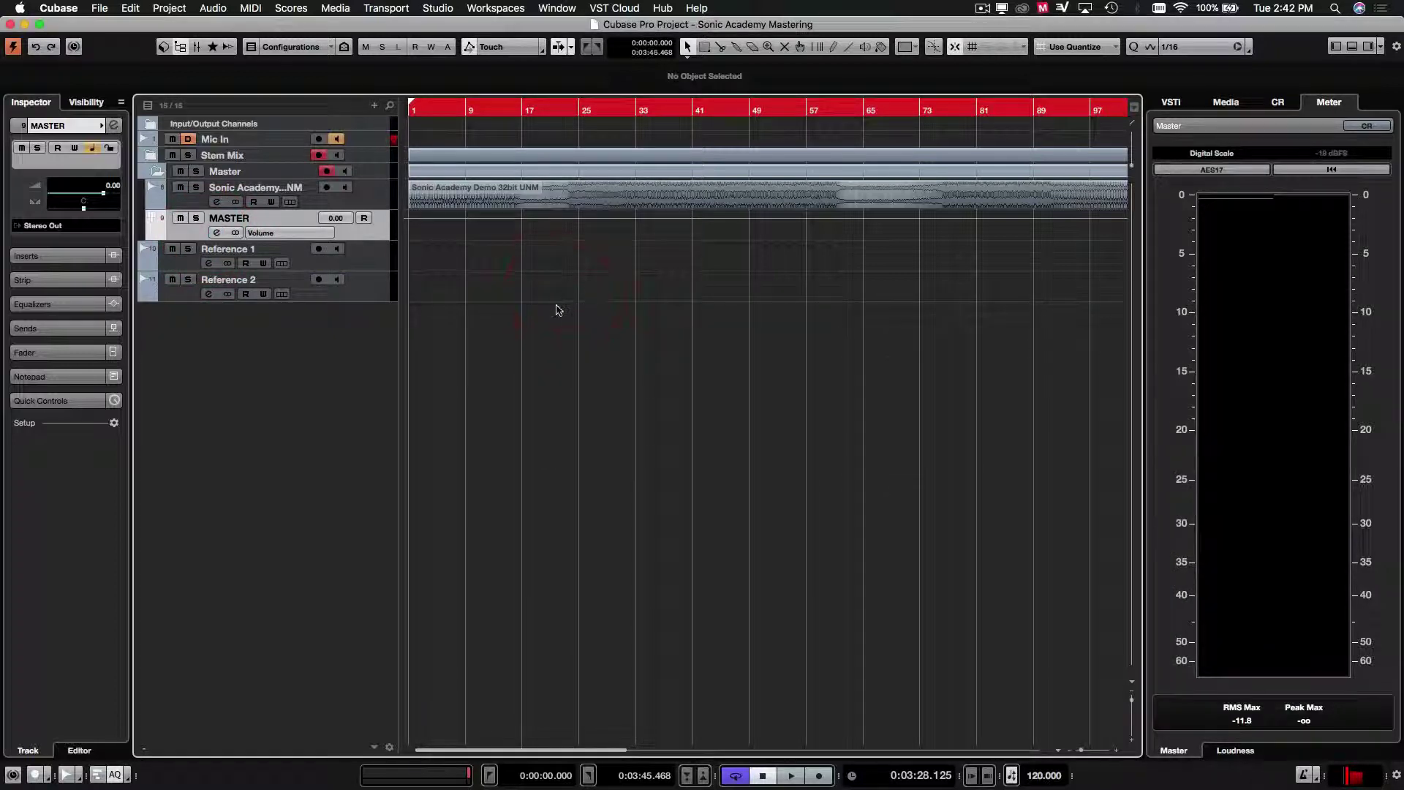